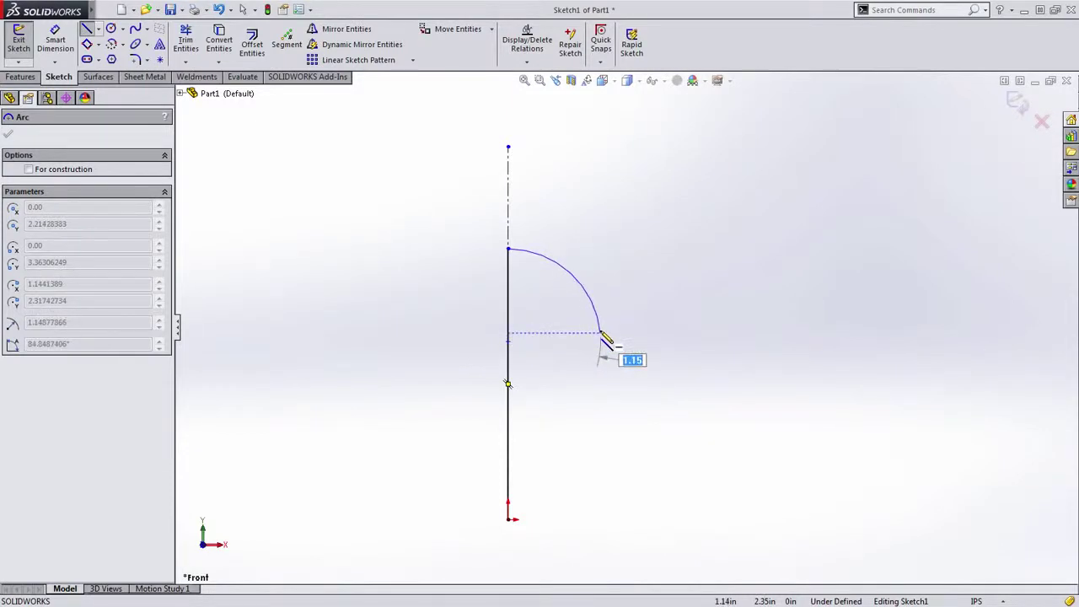
Step: Finish the quarter arc, about 1.15 in radius, and close the profile with a vertical side about 2.32 in long and a base line to the origin
left_click(601, 333)
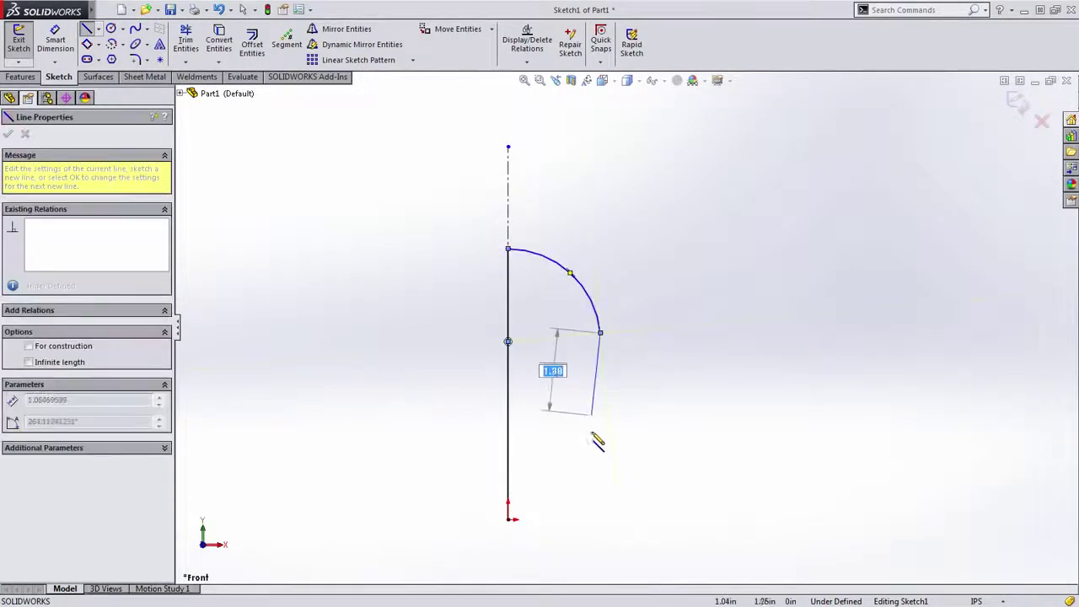
left_click(601, 519)
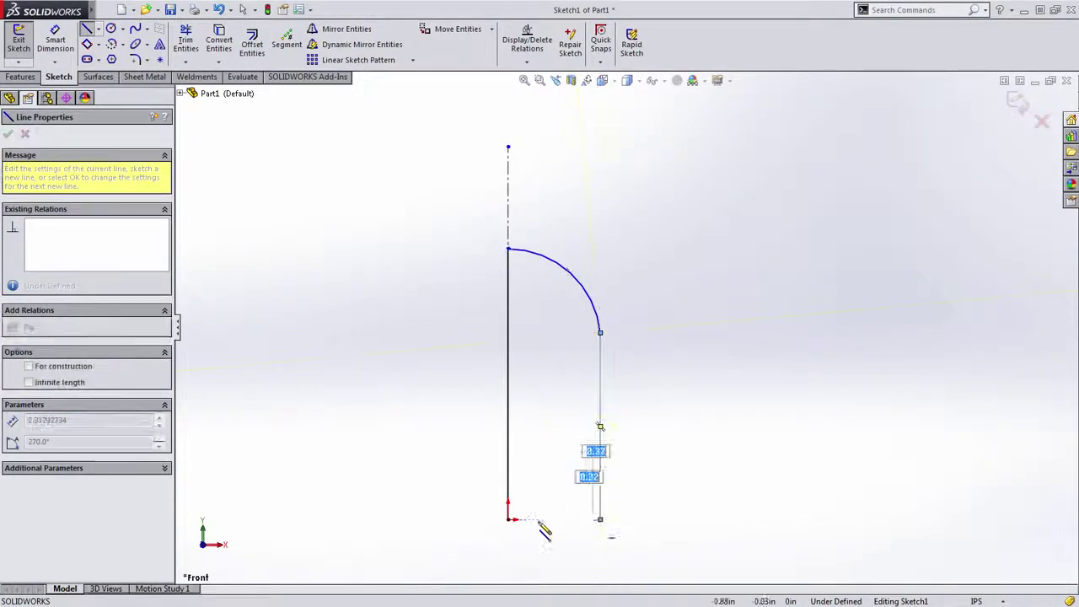
left_click(508, 519)
key("Escape")
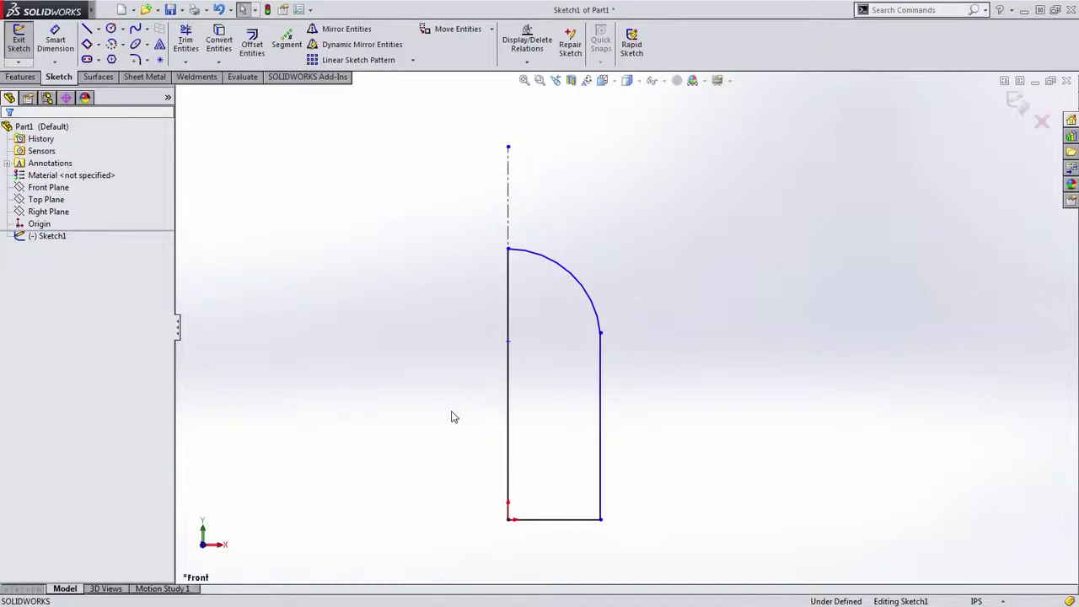
Step: Offset only the arc and the outer vertical line 0.25 in inward, without selecting the whole chain
left_click(252, 50)
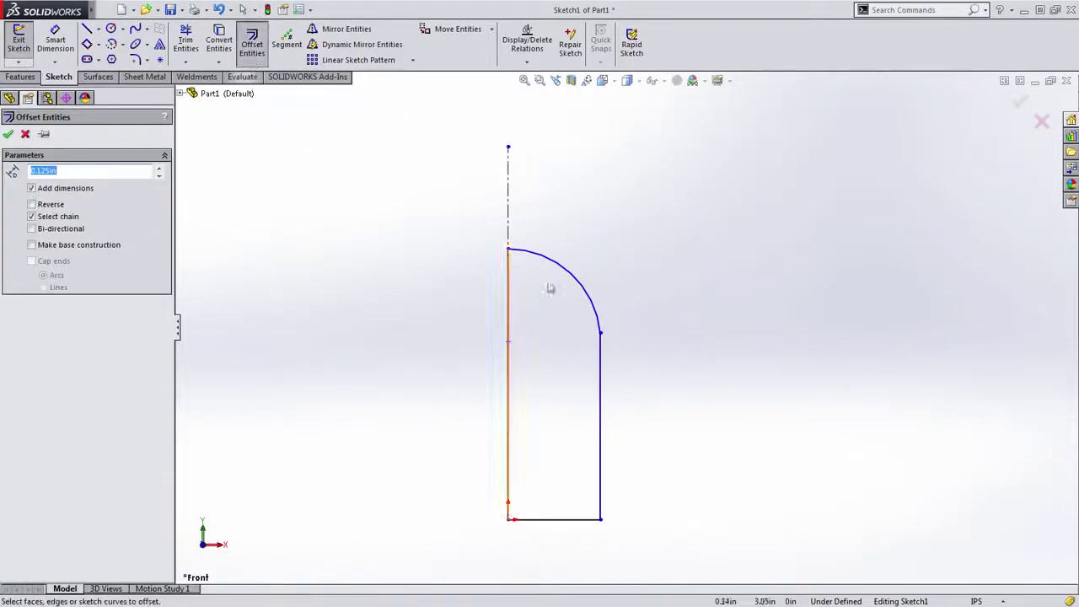
left_click(587, 299)
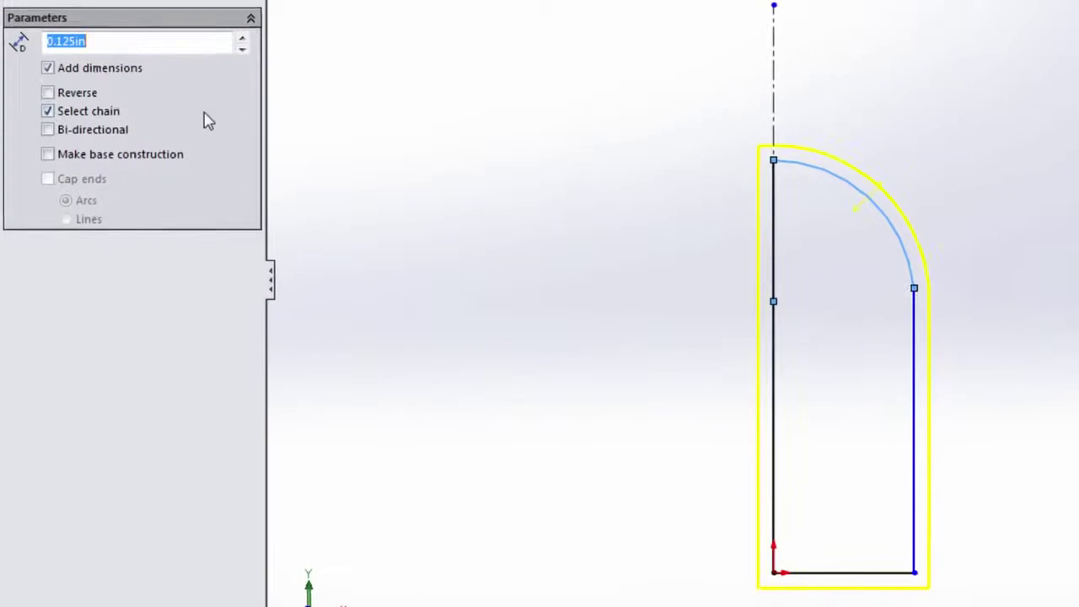
type(".25")
key("Return")
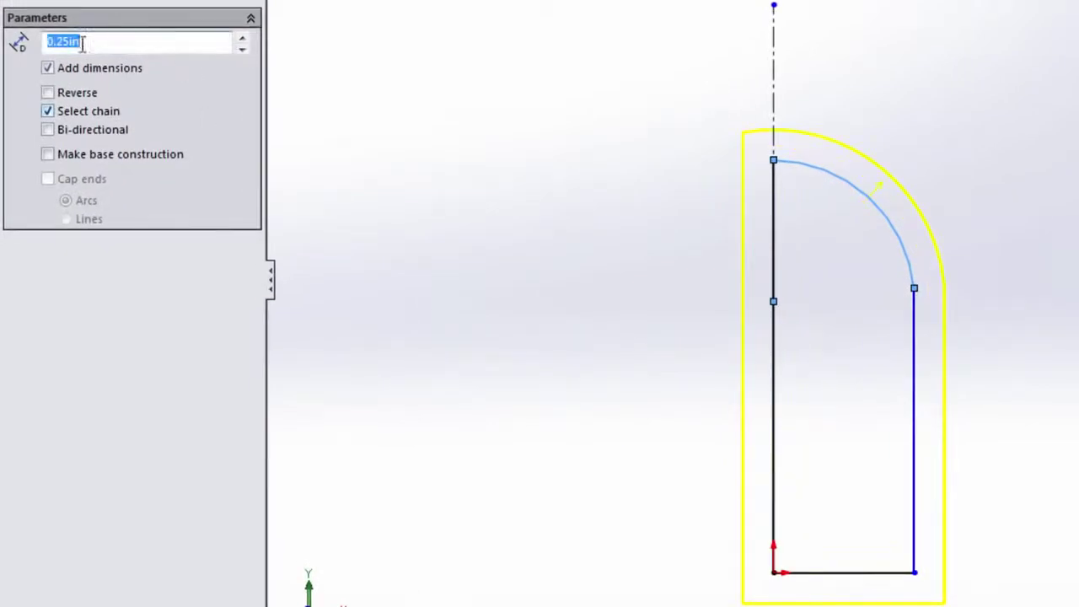
left_click(47, 93)
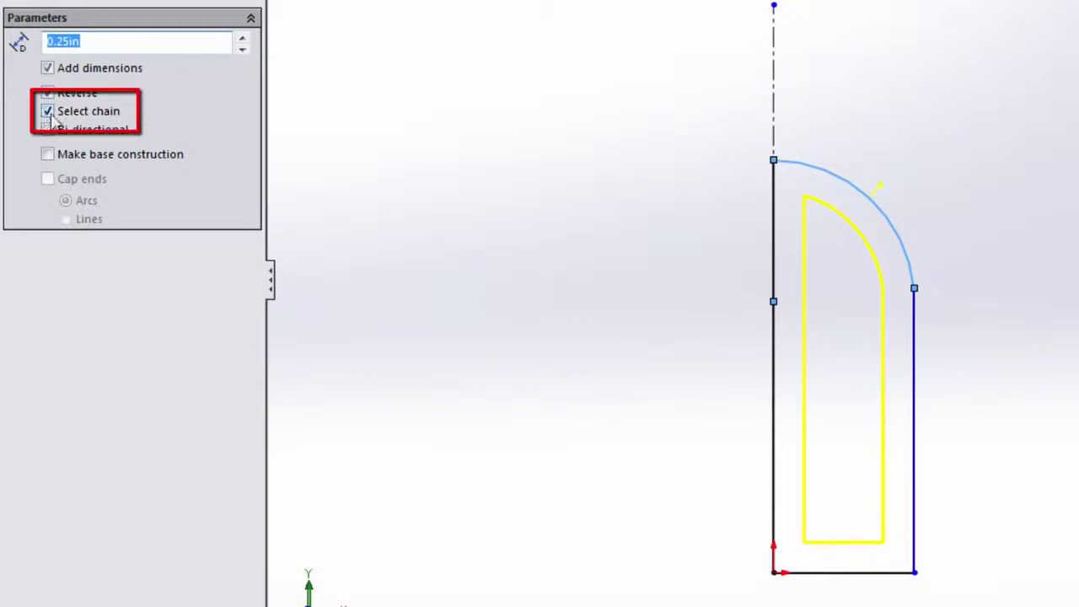
left_click(48, 112)
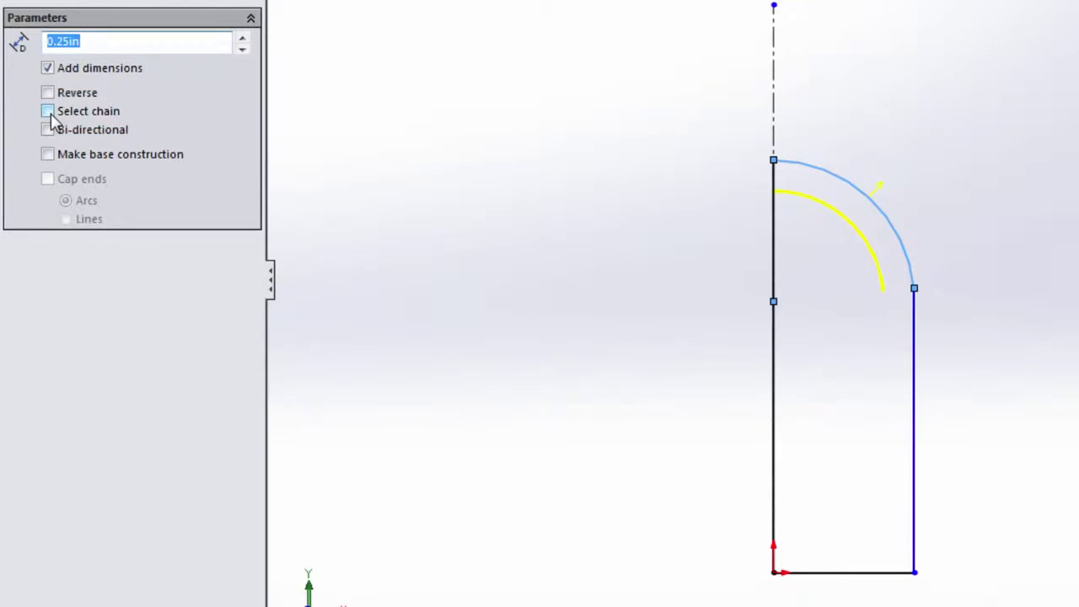
left_click(915, 375)
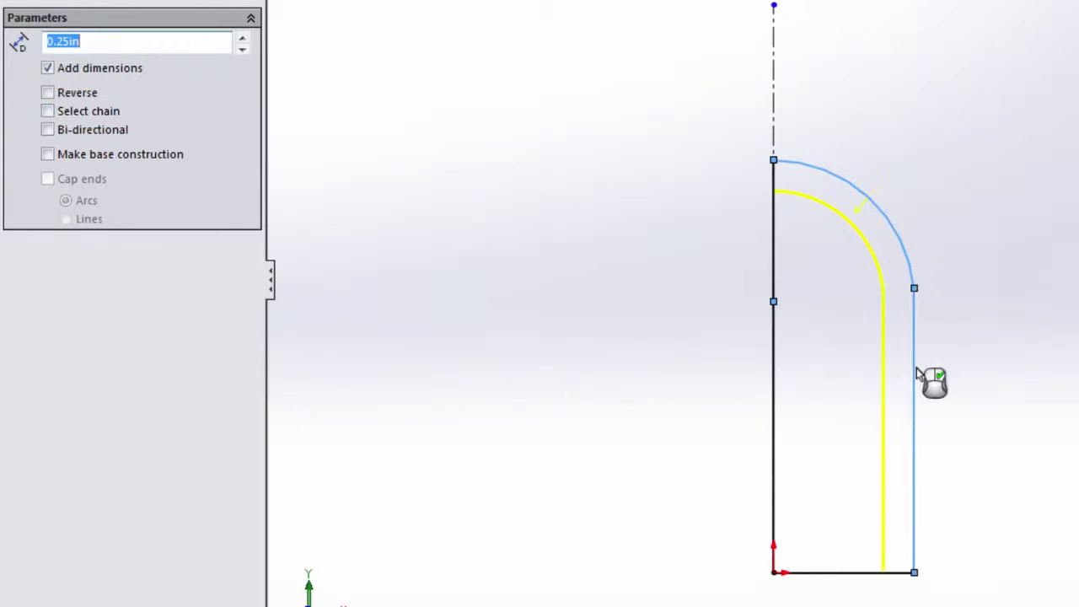
right_click(916, 375)
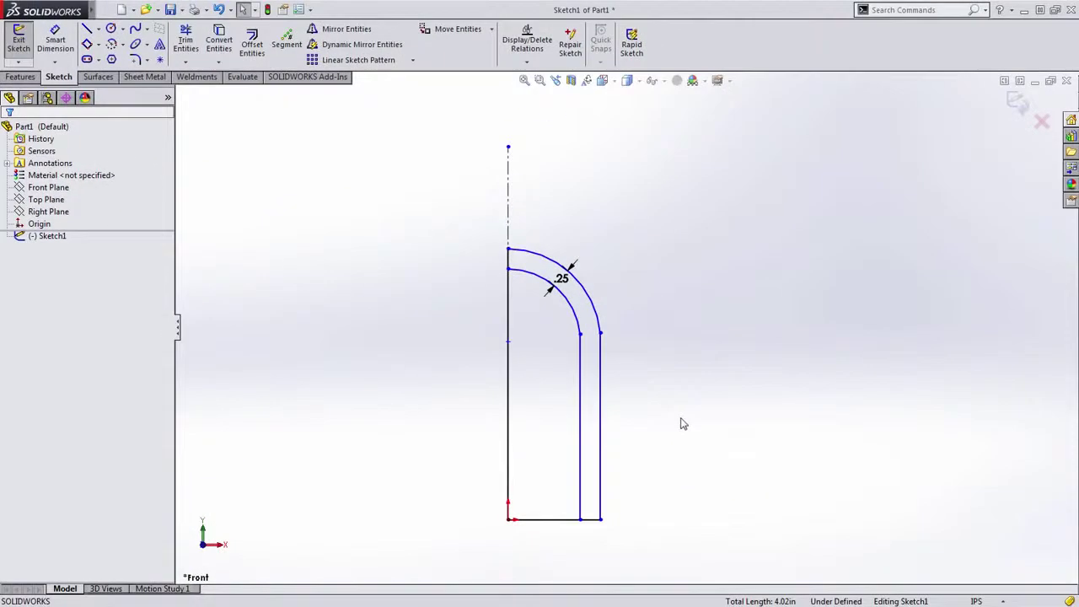
Step: Sketch a 0.25 in high corner rectangle projecting outward from the lower part of the outer vertical line
key("s")
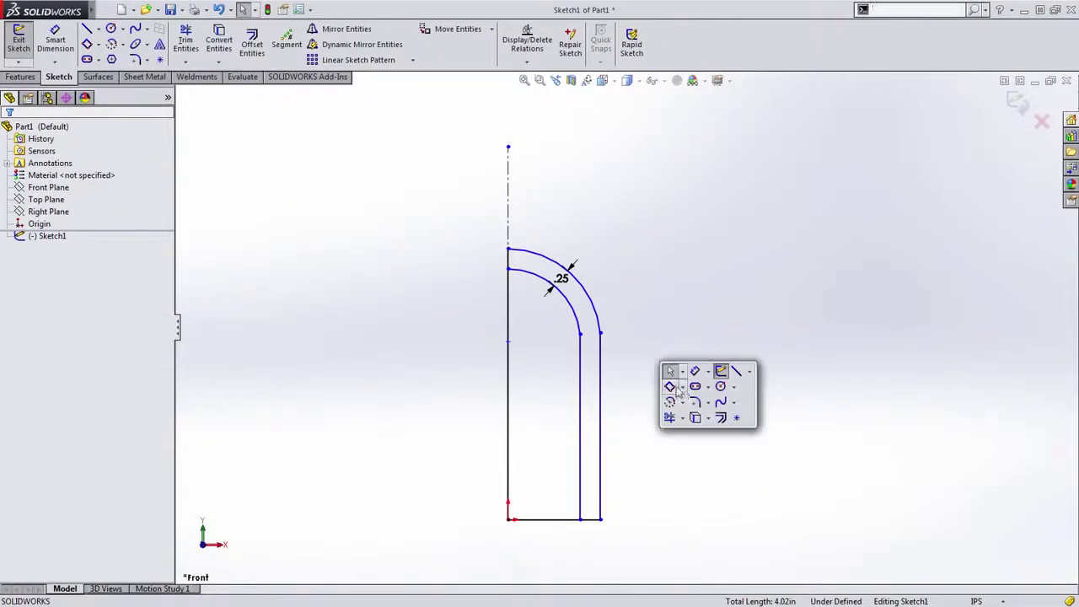
left_click(708, 386)
left_click(708, 402)
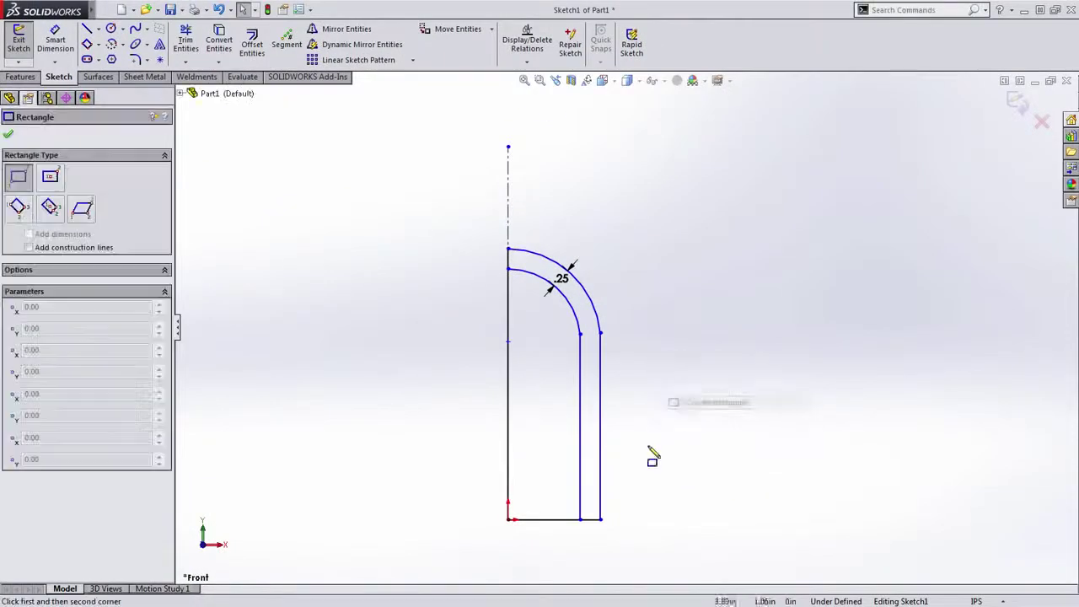
left_click(600, 484)
type(".25")
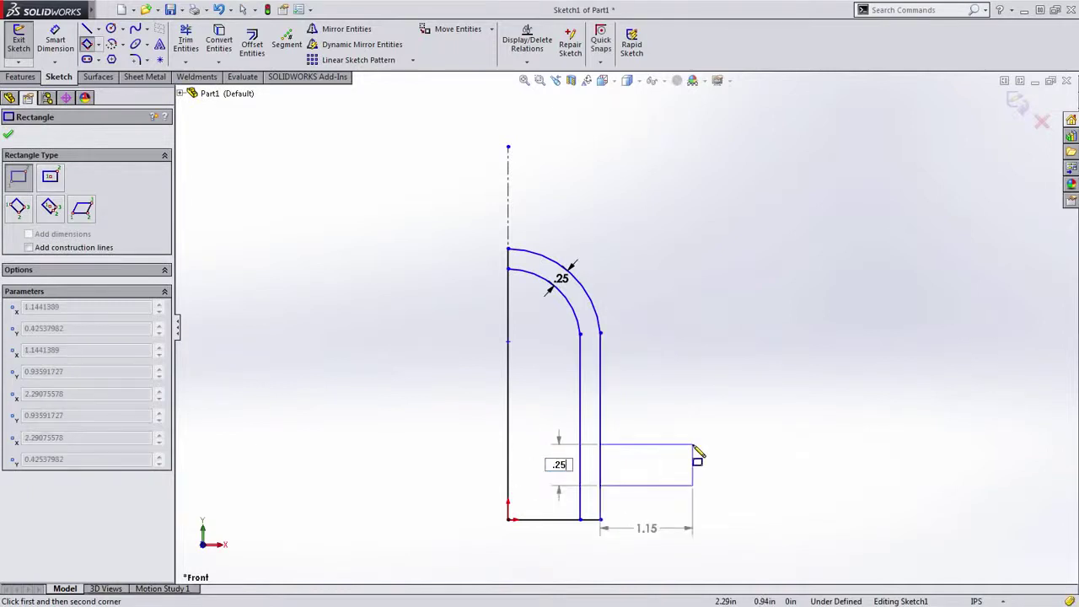
key("Tab")
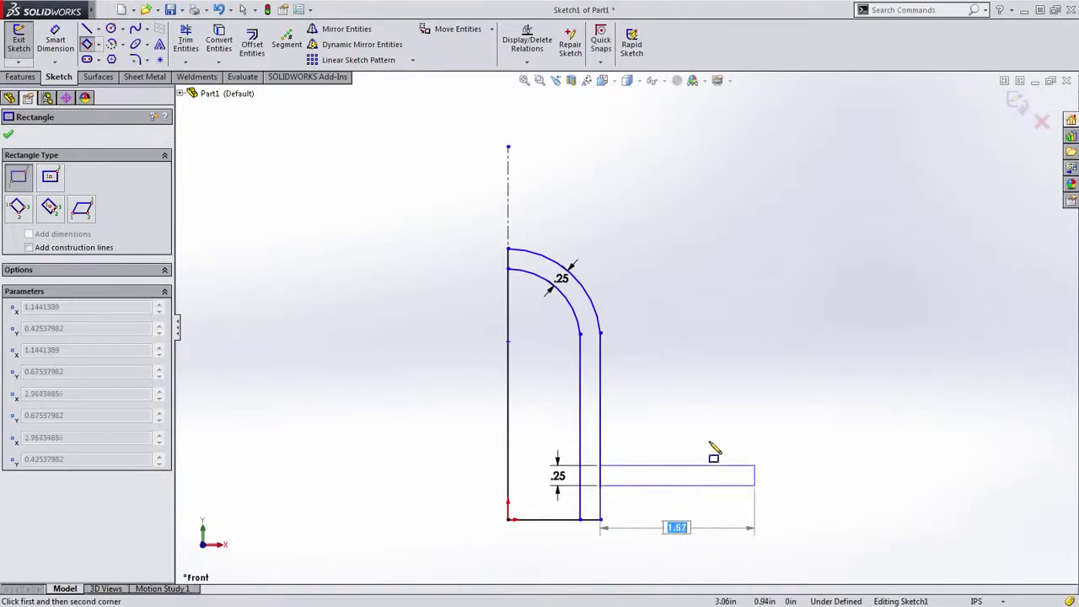
left_click(665, 454)
key("Escape")
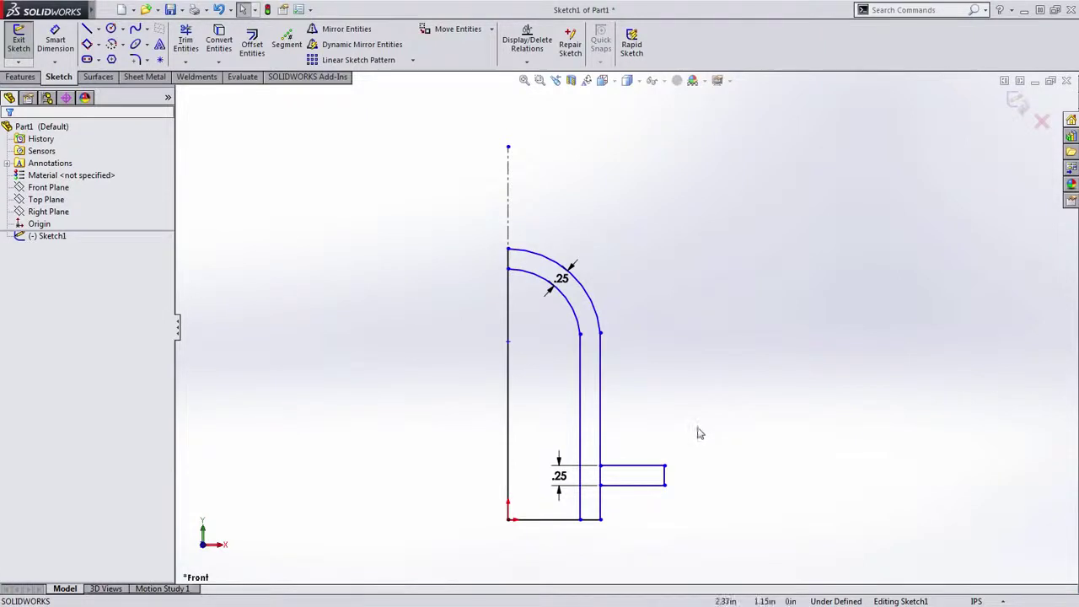
Step: Dimension the outer vertical line about the centerline as a 2.70 in diameter
key("z")
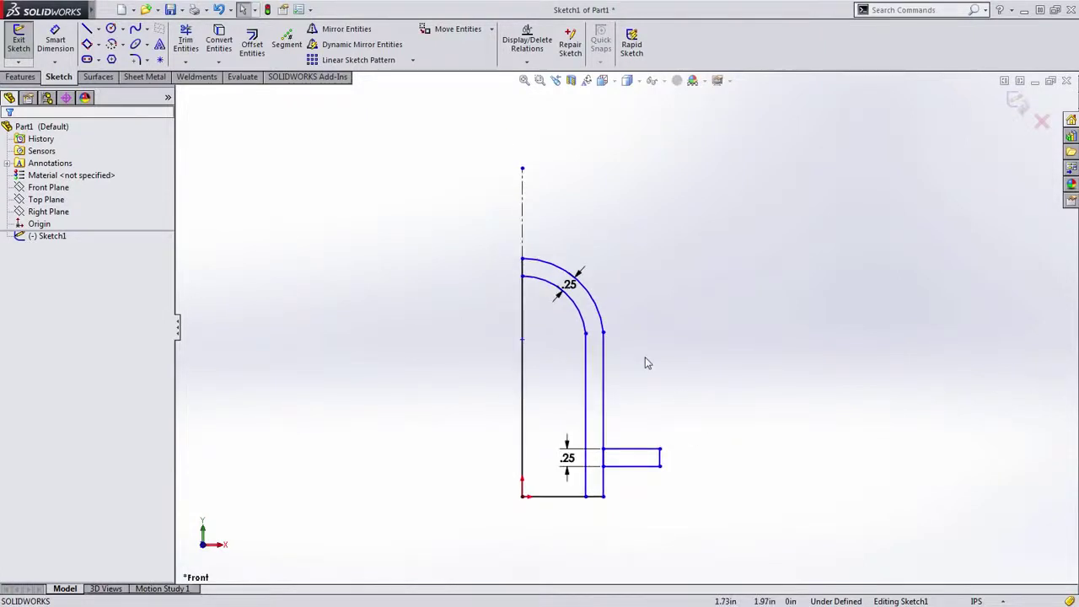
key("s")
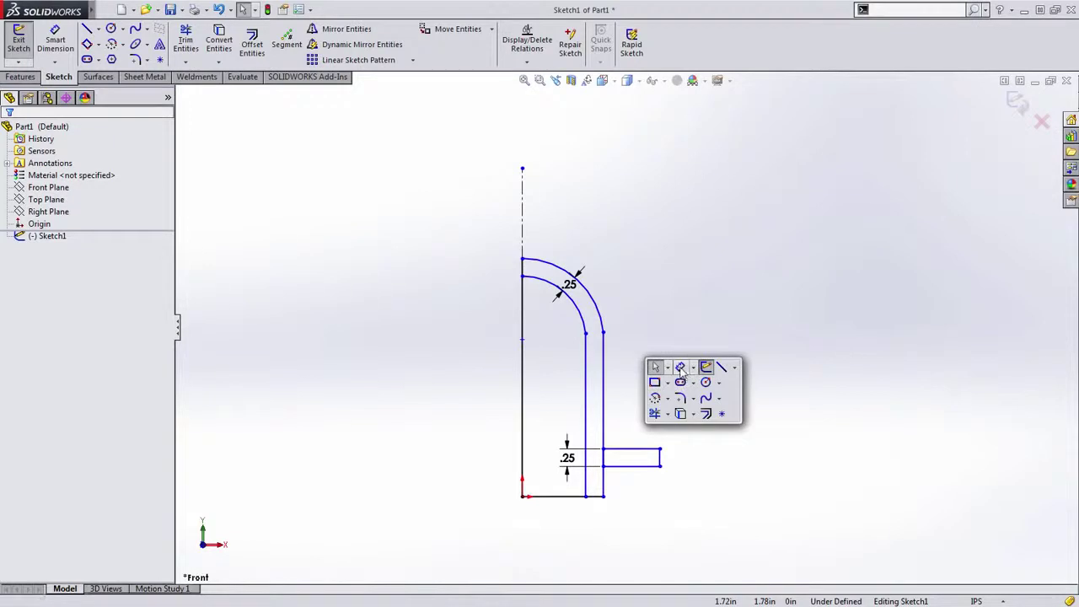
left_click(680, 368)
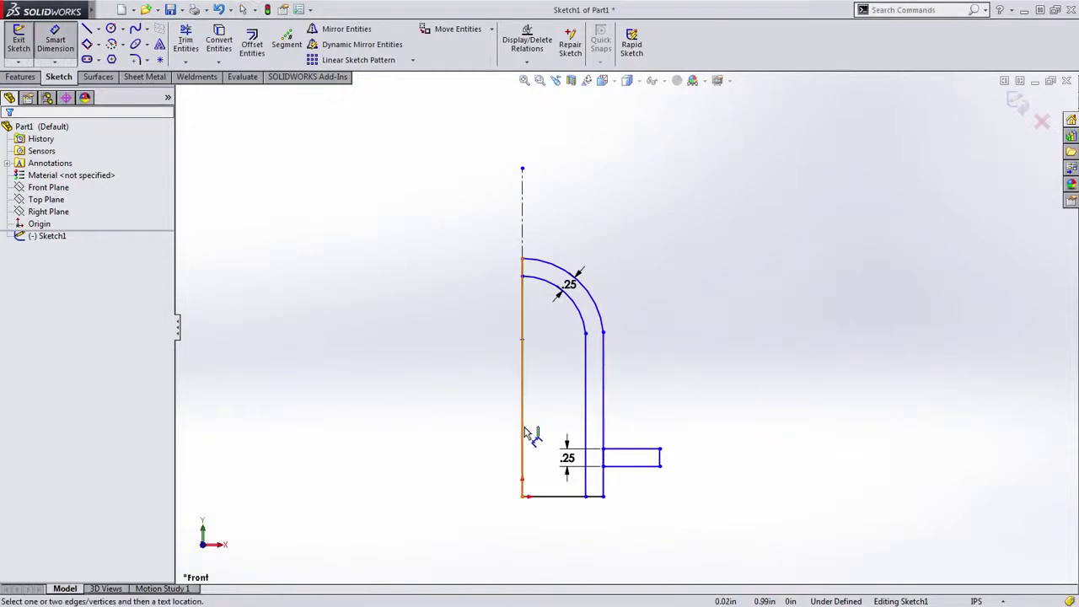
left_click(604, 408)
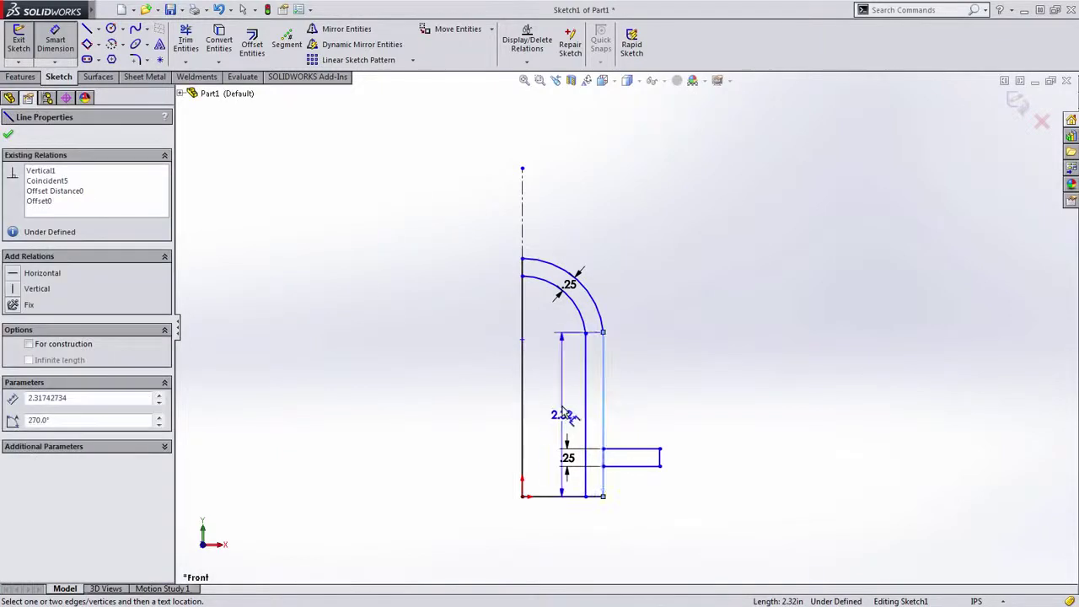
left_click(527, 231)
left_click(524, 234)
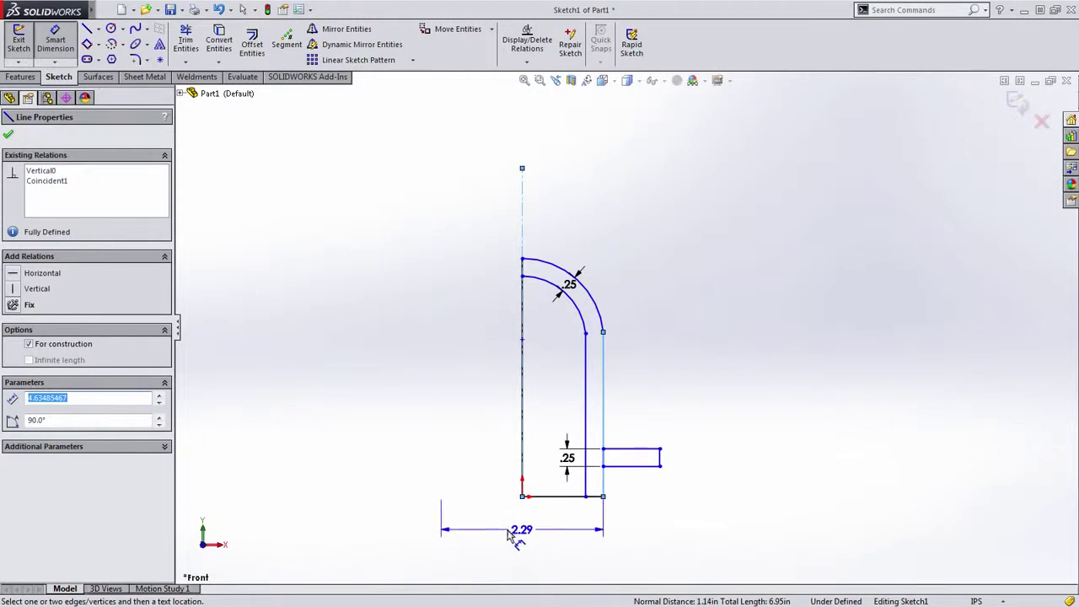
left_click(515, 536)
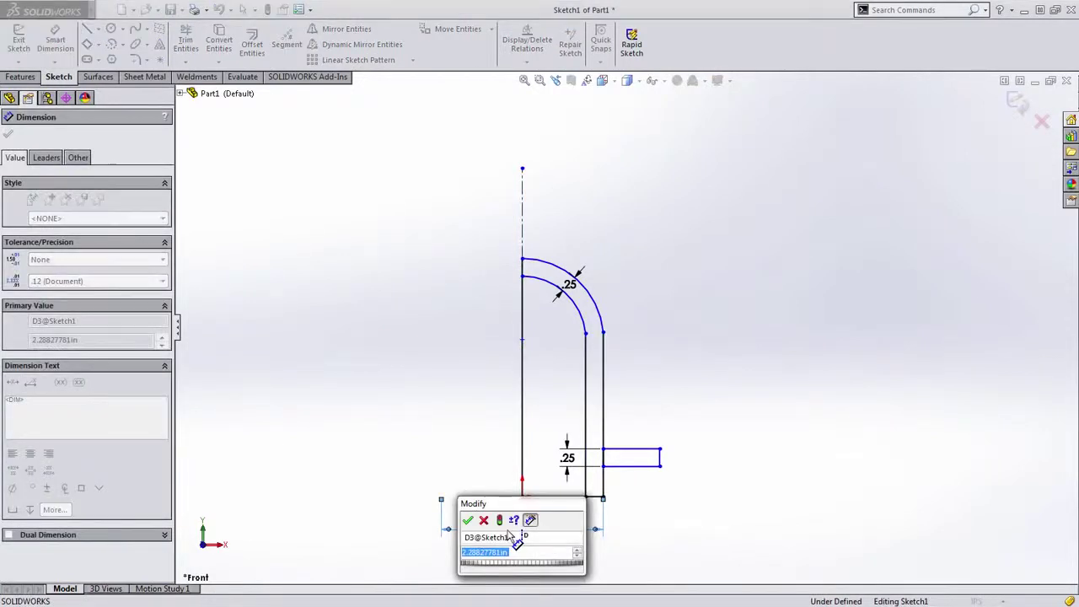
type("2.7")
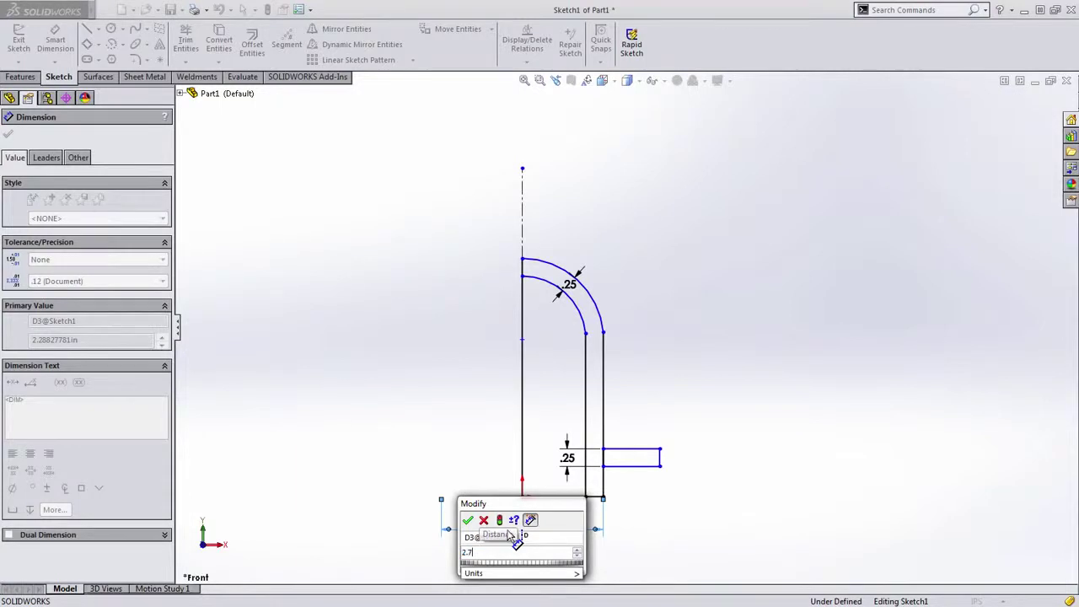
key("Return")
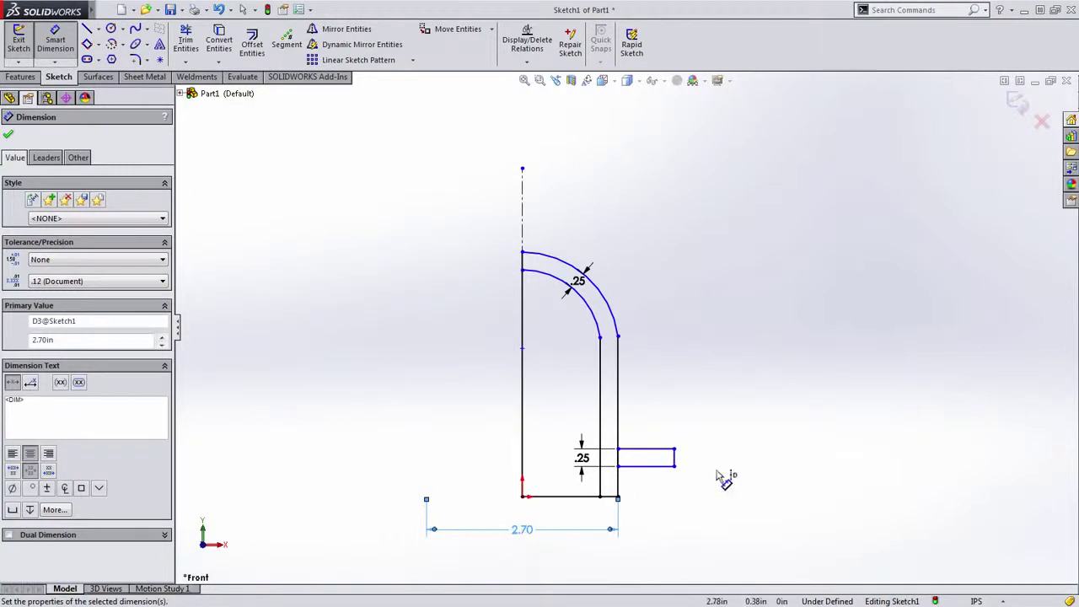
Step: Dimension the rectangle's outer edge about the centerline as a 3.75 in diameter
left_click(675, 459)
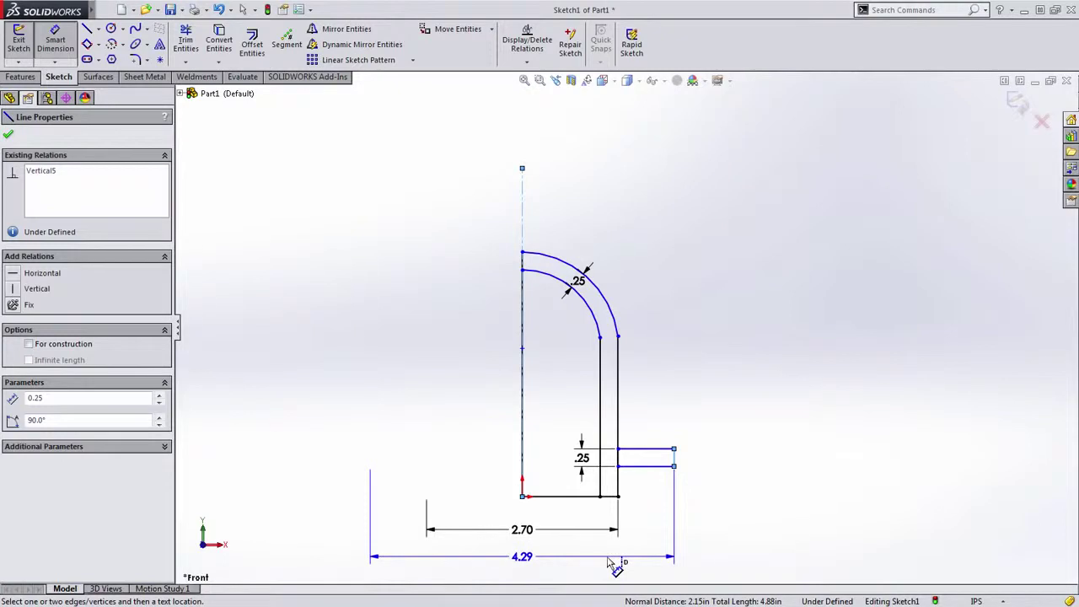
left_click(609, 563)
type("3.75")
key("Return")
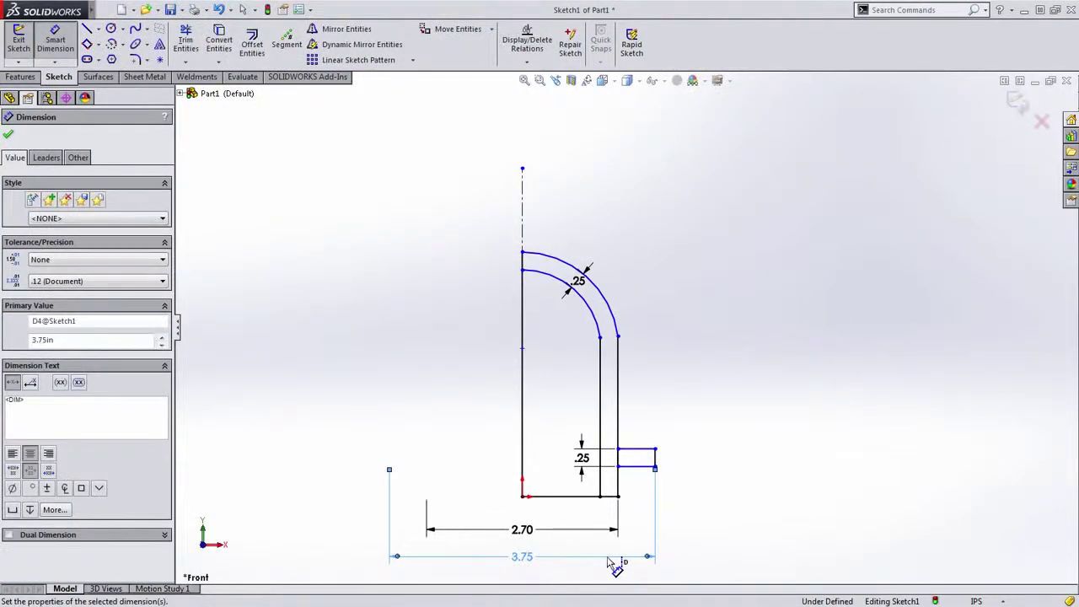
Step: Dimension the profile's overall height from the base line to the top of the arc as 3.35 in
left_click(523, 253)
left_click(613, 497)
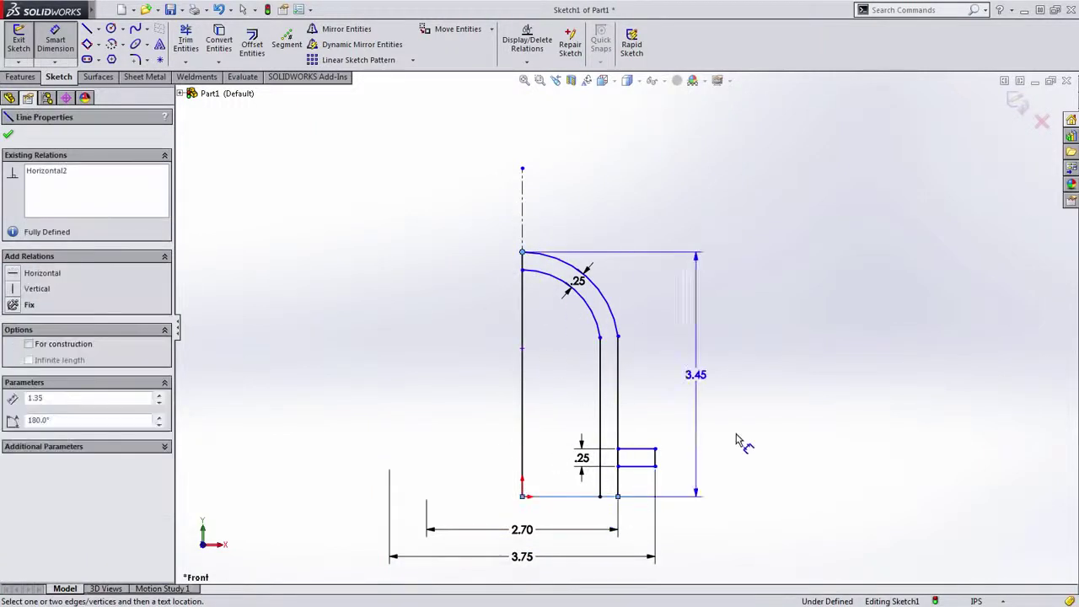
left_click(722, 442)
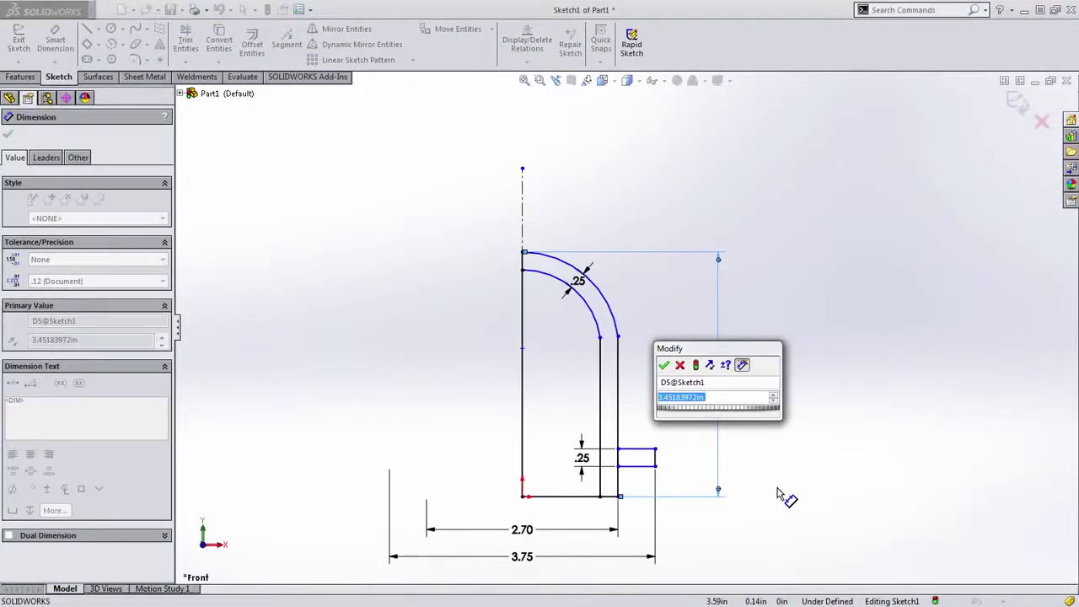
type("3.35")
key("Return")
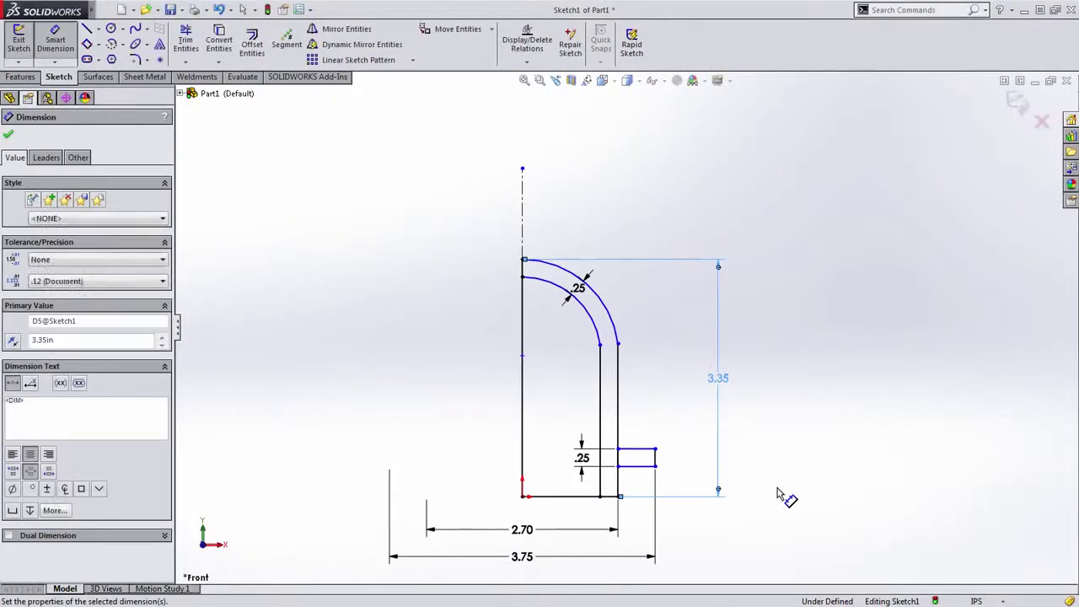
left_click(712, 445)
Step: Pull the outer arc's lower endpoint down along the vertical line and make the arc and line tangent at that point
left_click_drag(618, 344, 617, 382)
left_click(675, 380)
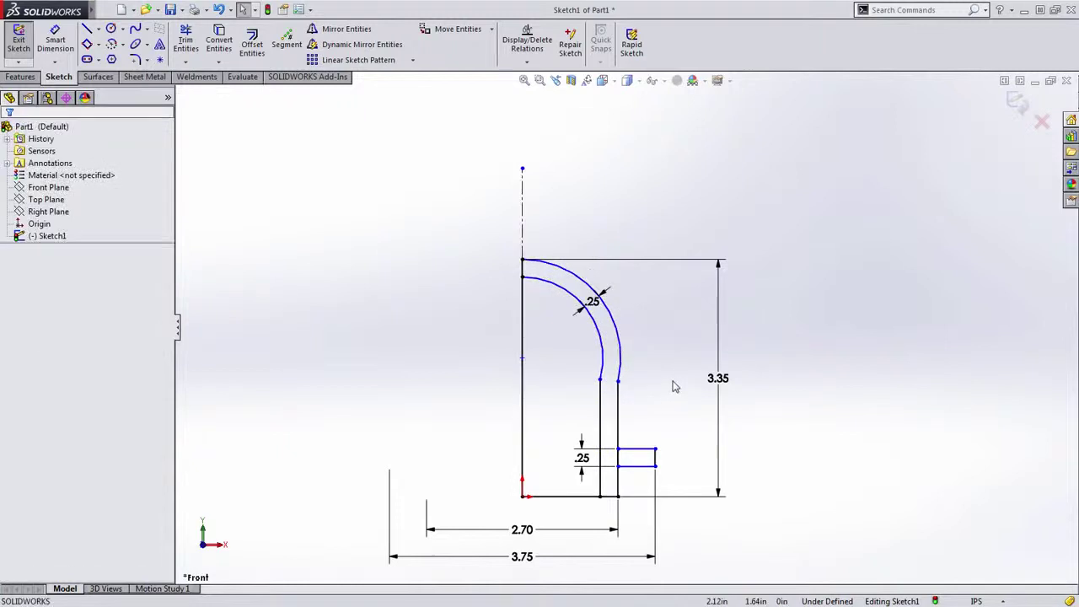
left_click(618, 381)
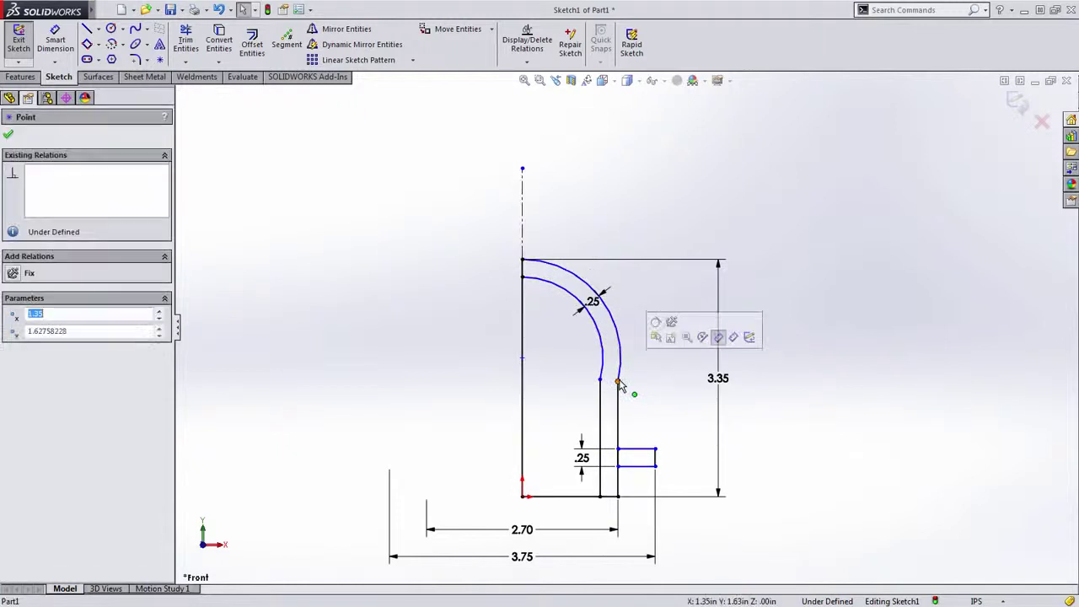
left_click(651, 333)
left_click(656, 369)
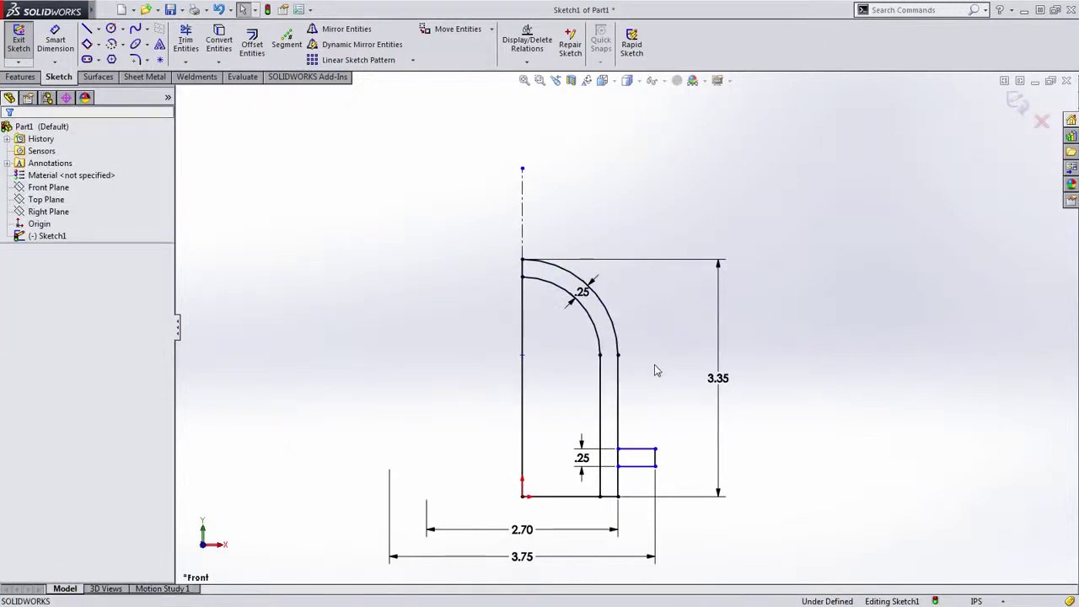
Step: Move the flange rectangle up the wall and dimension its lower edge 0.25 in above the base line
left_click_drag(651, 449, 647, 392)
left_click(699, 446)
key("s")
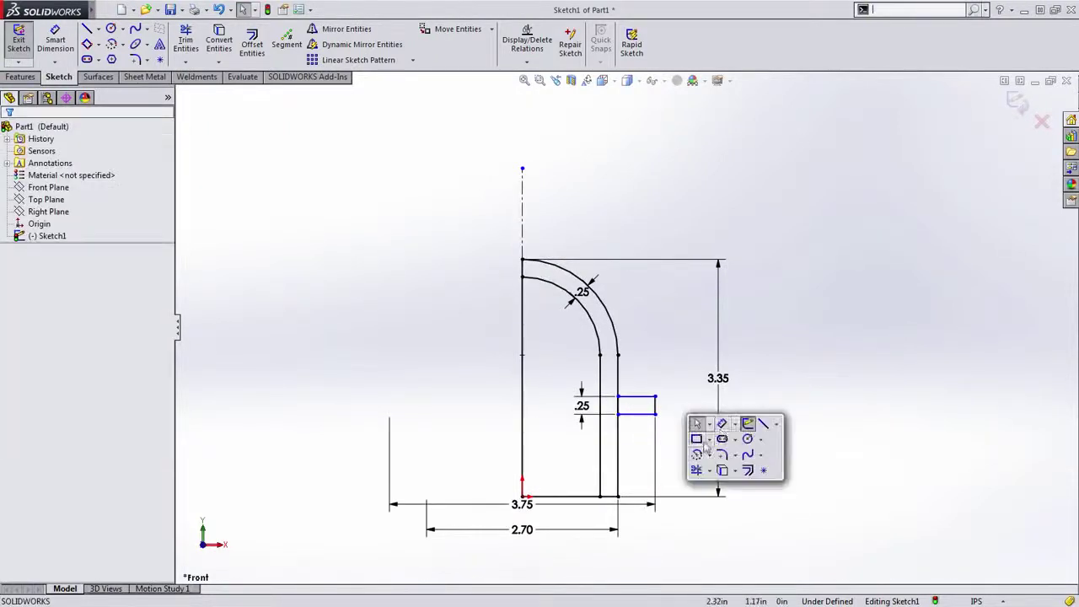
left_click(723, 424)
left_click(614, 495)
left_click(656, 413)
left_click(690, 462)
type(".25")
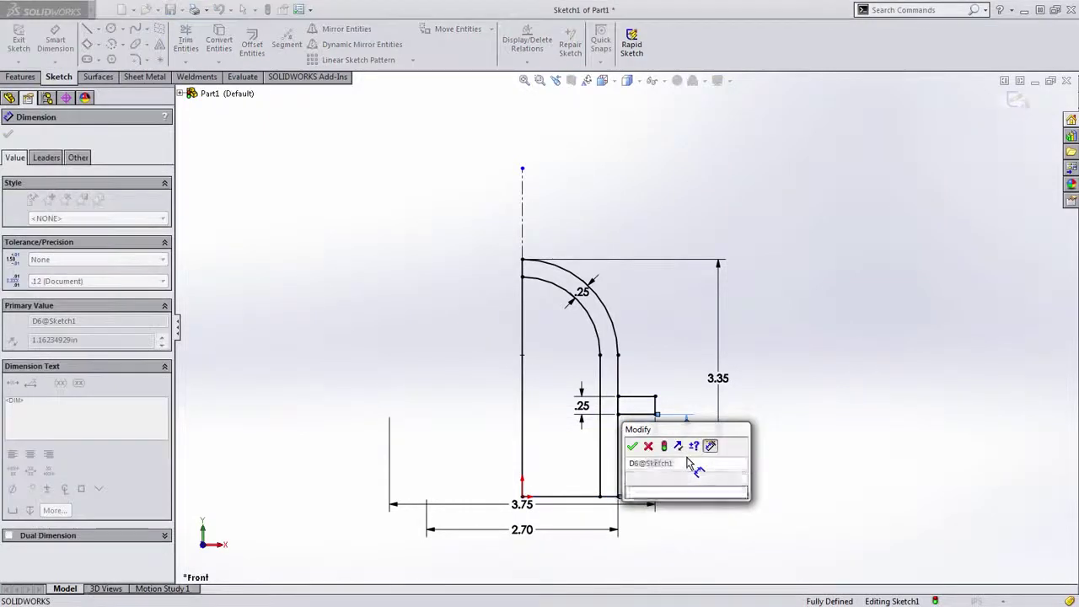
key("Return")
key("Escape")
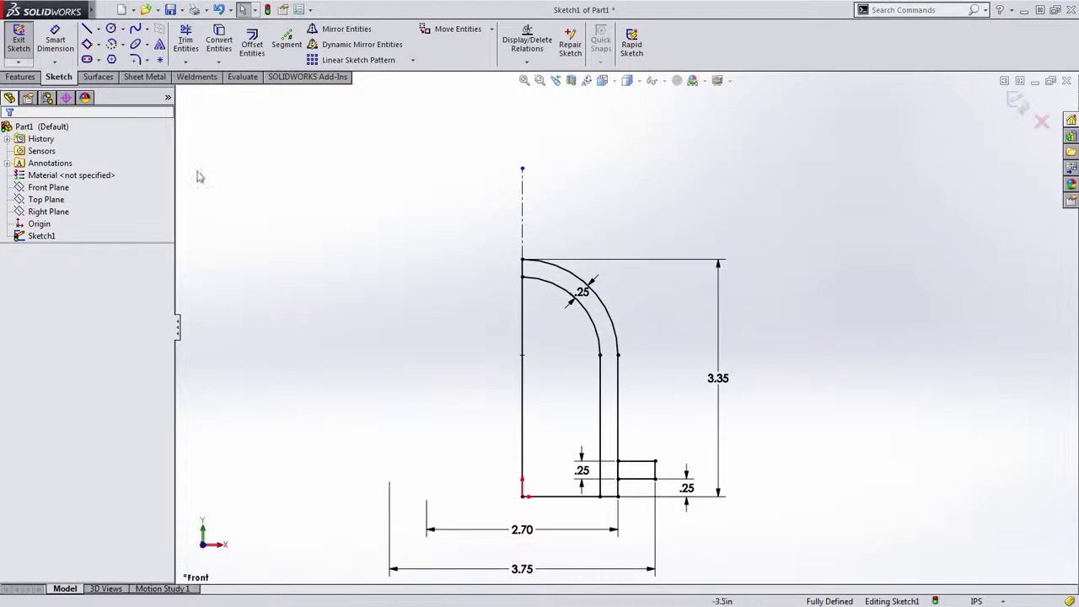
Step: Revolve the dome and flange contours 360° about the centerline as a solid, with the thin feature option off
left_click(15, 79)
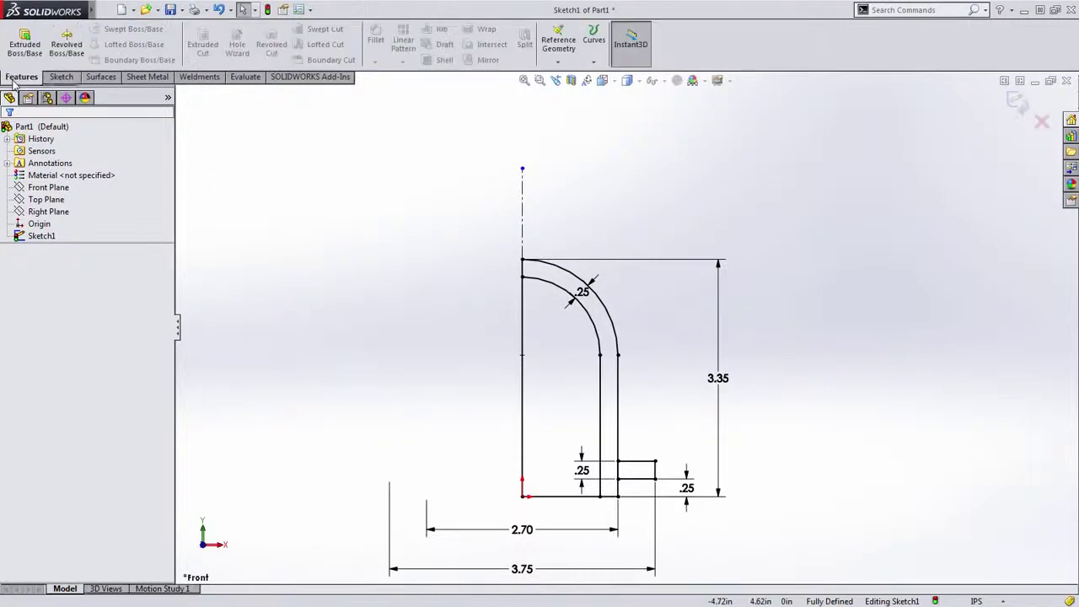
left_click(67, 44)
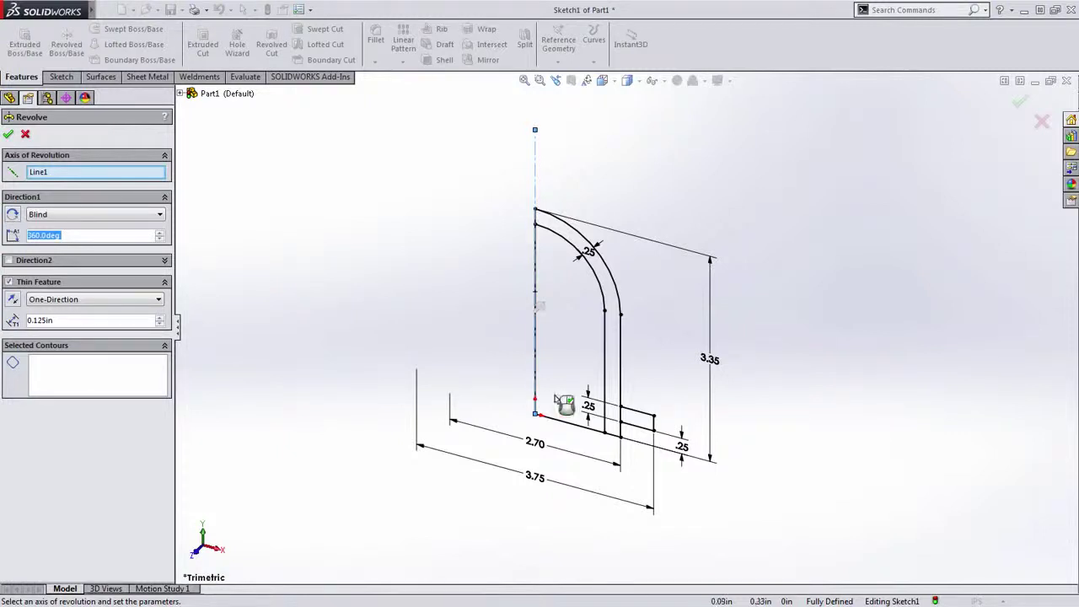
left_click(620, 380)
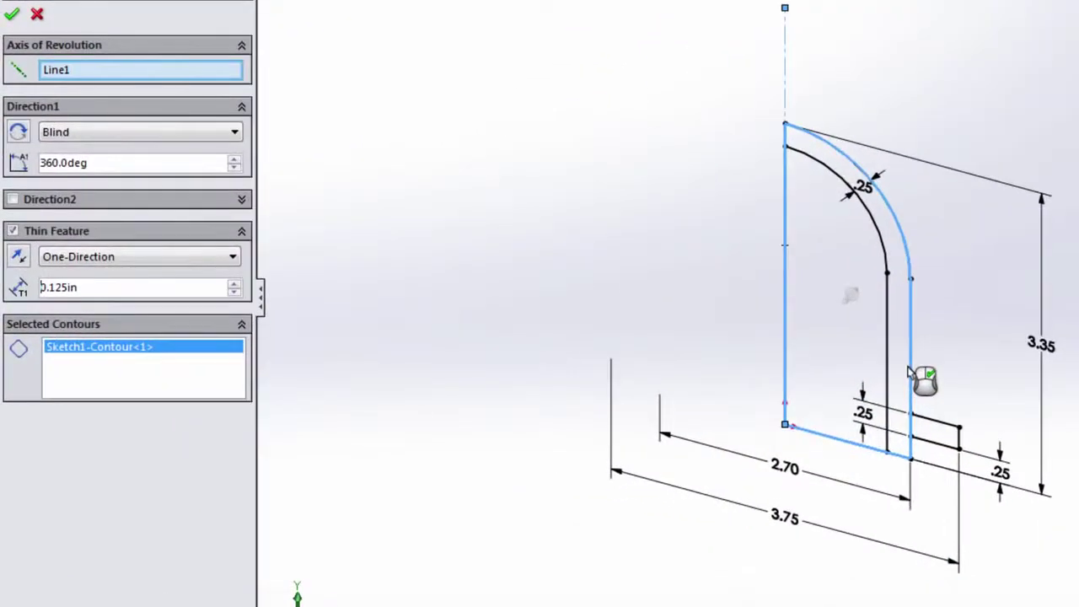
left_click(12, 231)
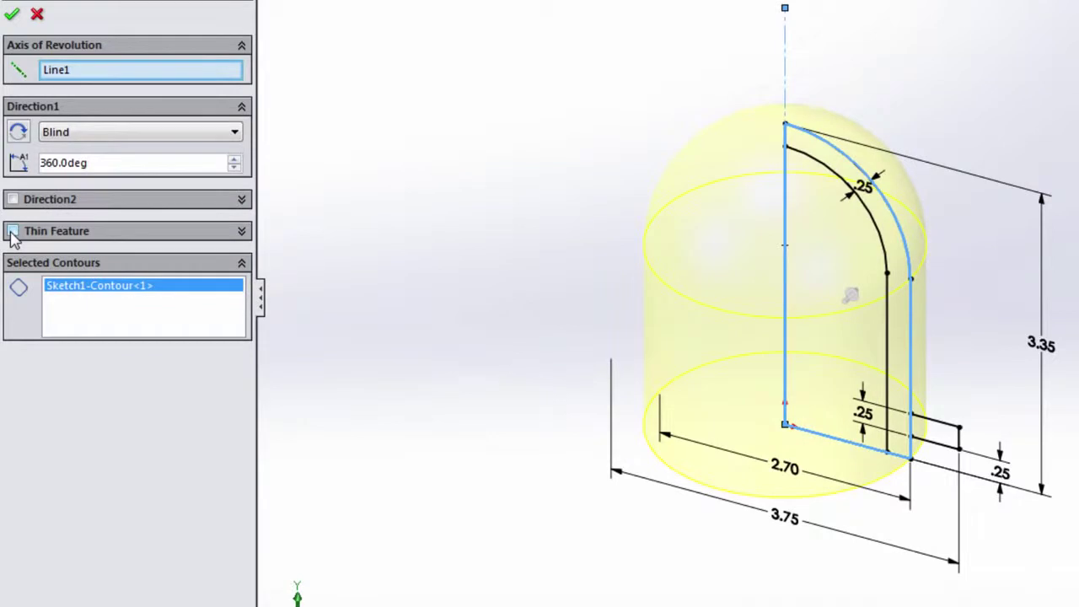
left_click(116, 318)
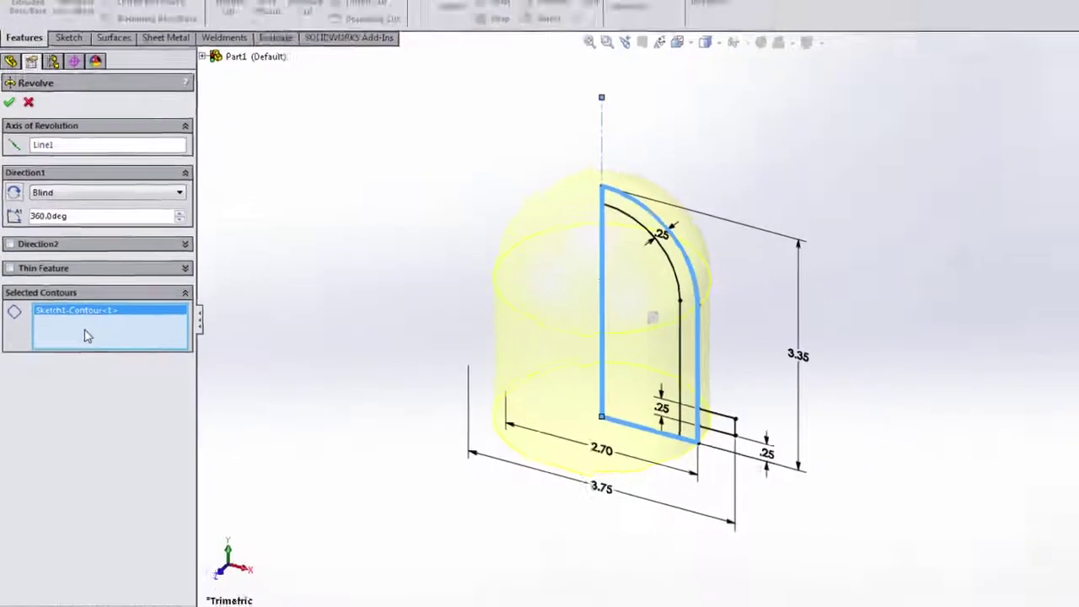
left_click(729, 420)
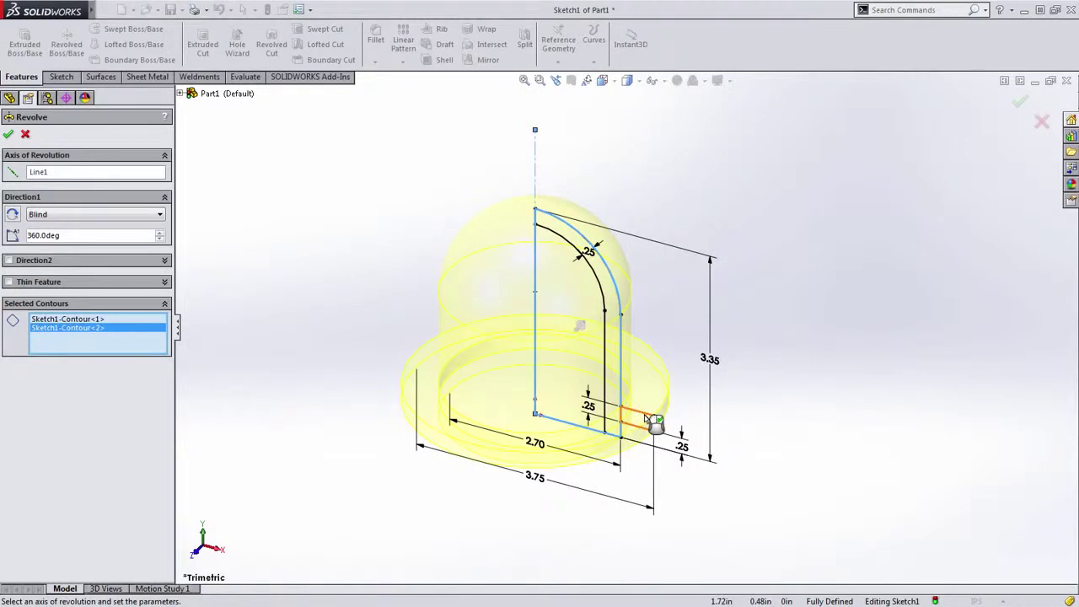
right_click(646, 417)
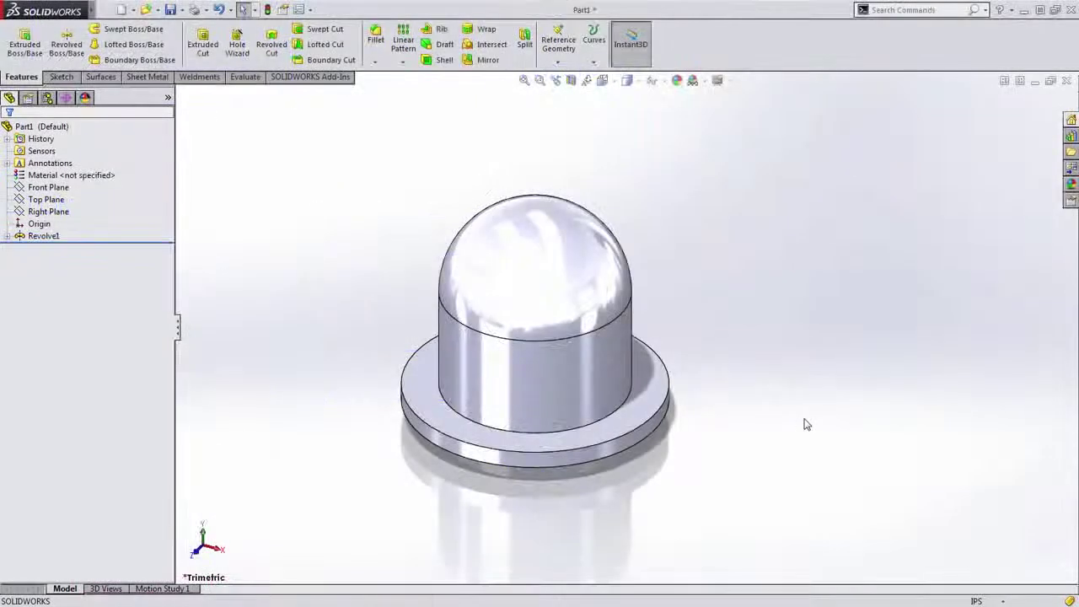
Step: Start a sketch on the Front Plane and draw a vertical construction line above the origin, from inside the dome down into the body
left_click(49, 187)
left_click(71, 170)
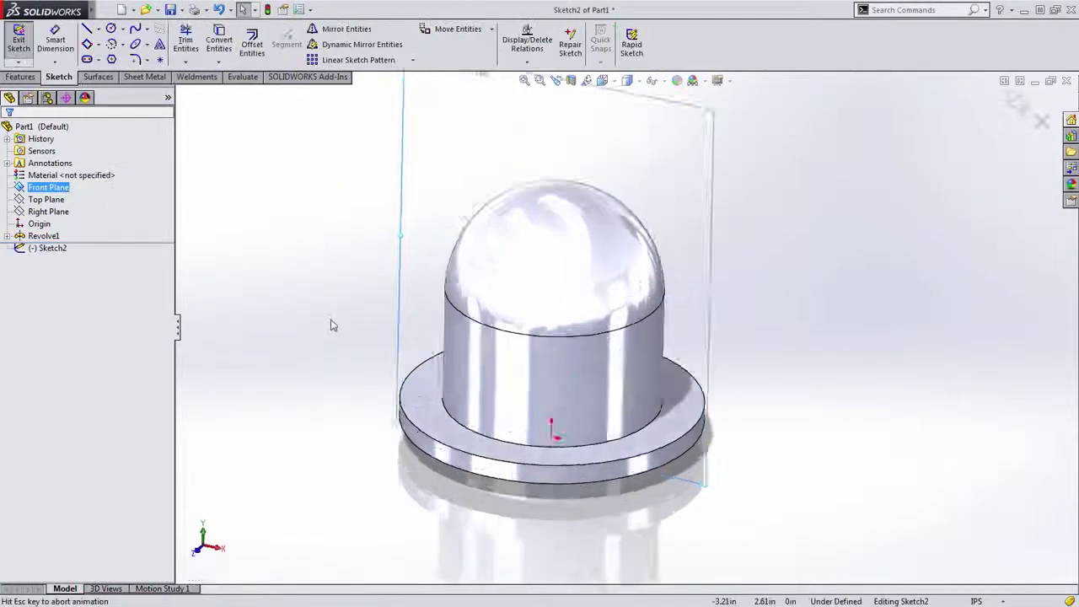
key("s")
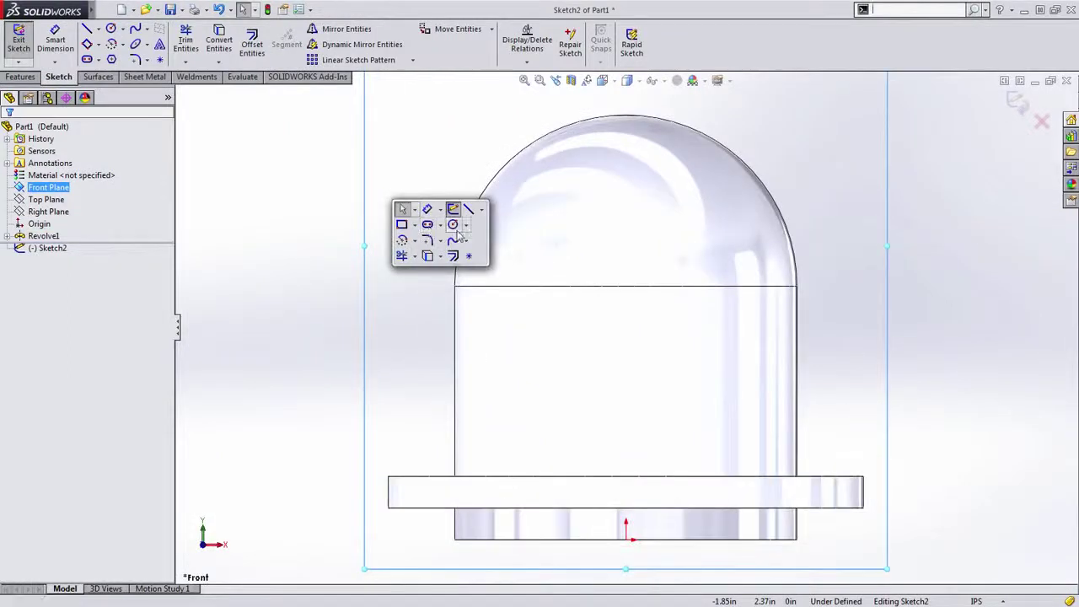
left_click(482, 212)
left_click(506, 241)
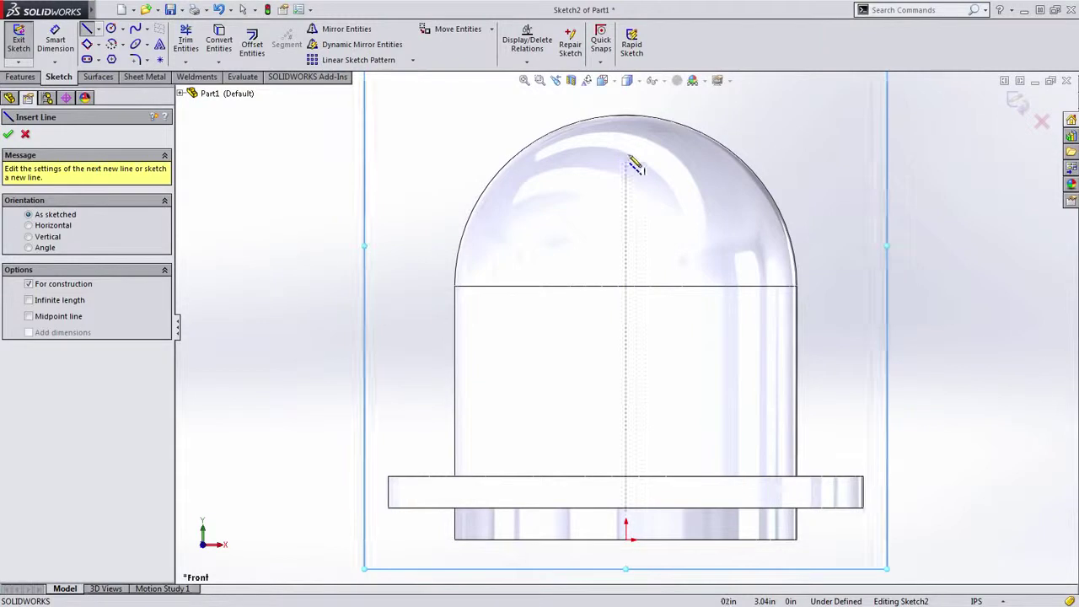
left_click(626, 155)
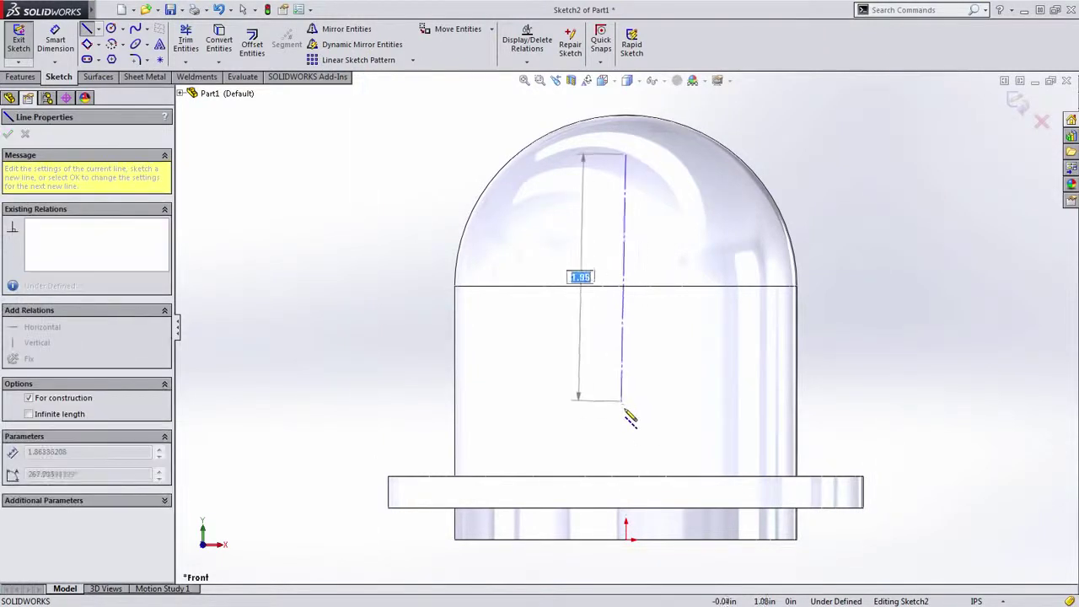
left_click(626, 412)
key("Escape")
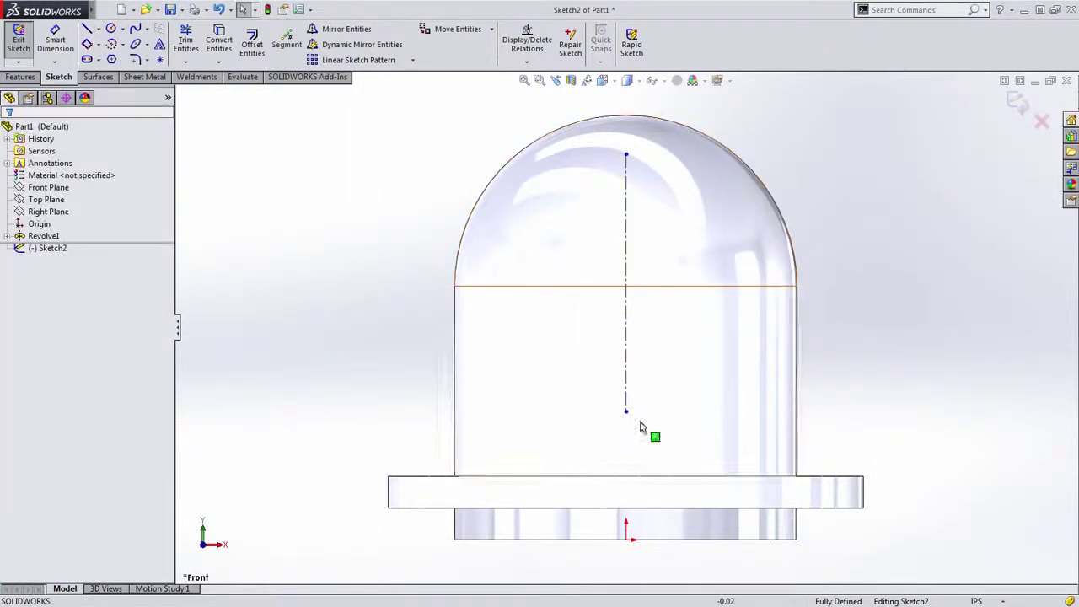
Step: Move the construction line's lower endpoint up to about 1.25 in above the origin
left_click_drag(627, 415, 559, 397)
left_click_drag(586, 348, 610, 382)
left_click(834, 417)
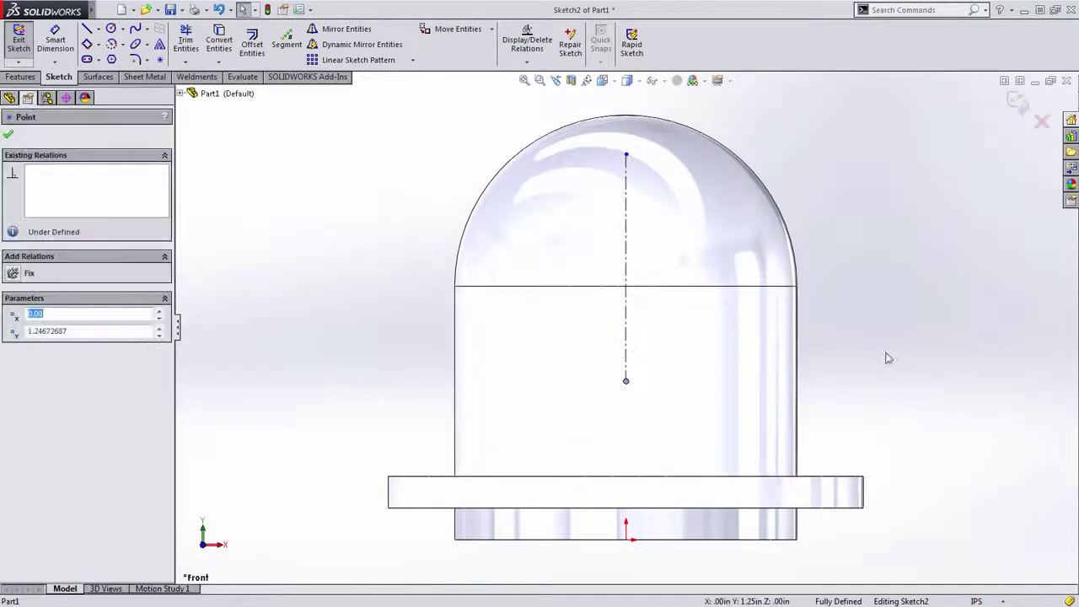
Step: Sketch three circles centred on the construction line's upper endpoint, midpoint and lower endpoint, with radii about 0.23, 0.61 and 0.17 in
middle_click_drag(886, 358, 850, 407, "ctrl")
key("s")
left_click(853, 272)
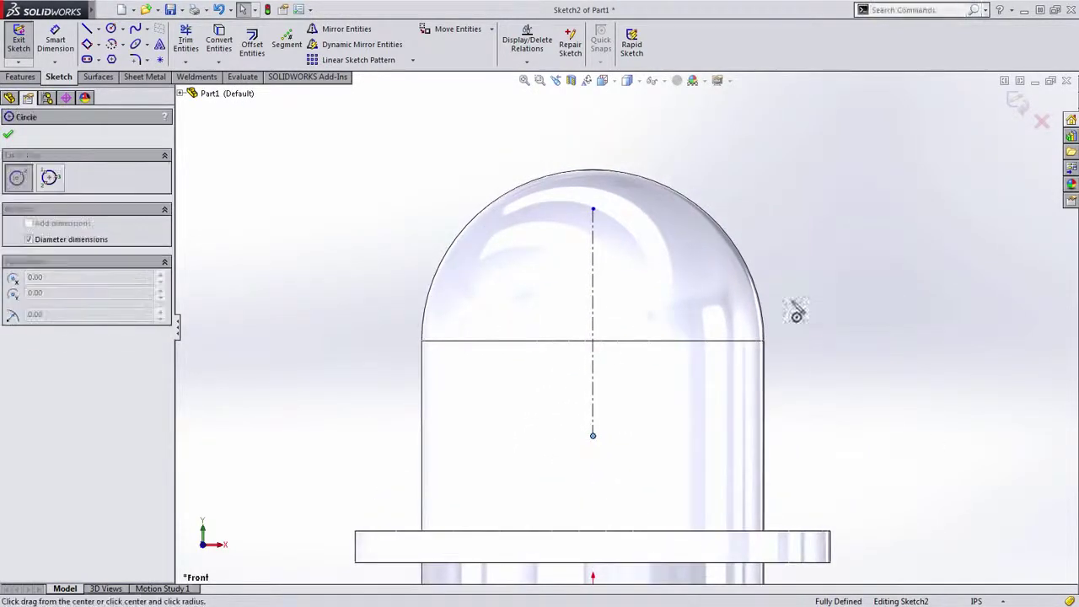
left_click(594, 209)
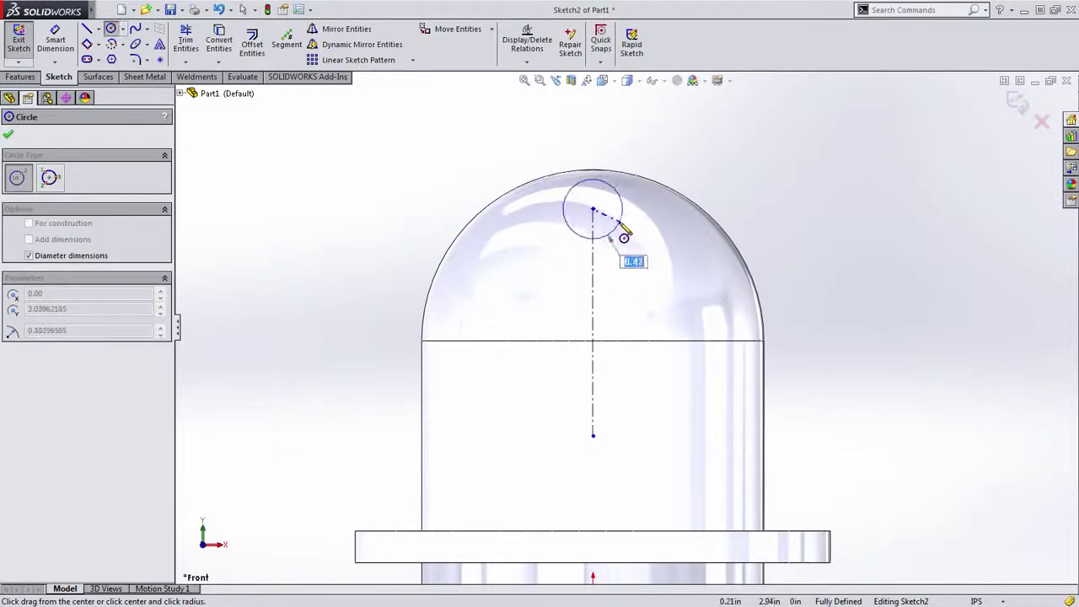
left_click(594, 239)
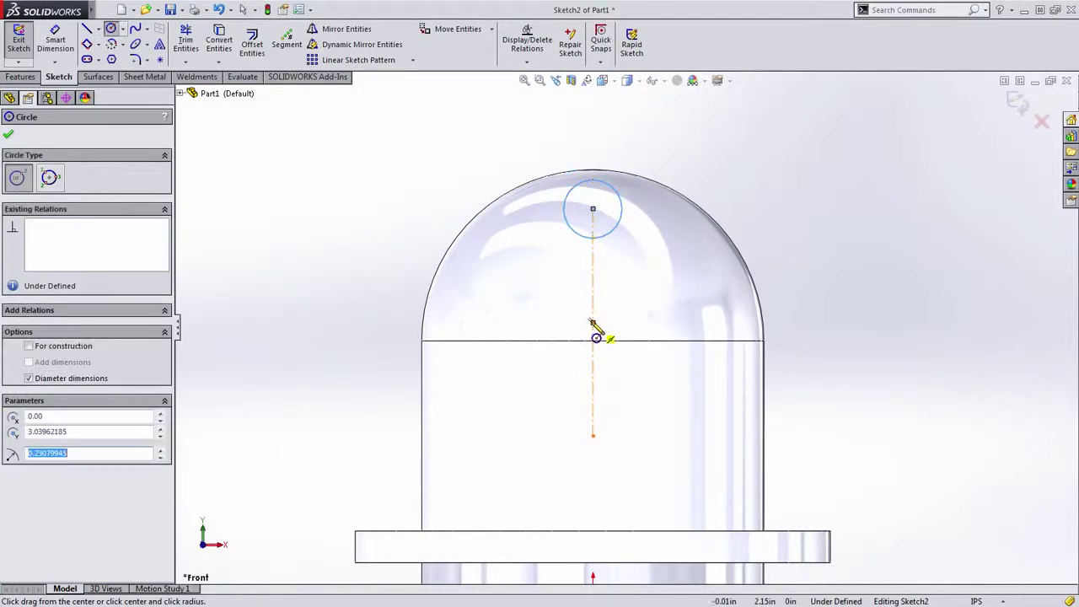
left_click(593, 323)
left_click(671, 323)
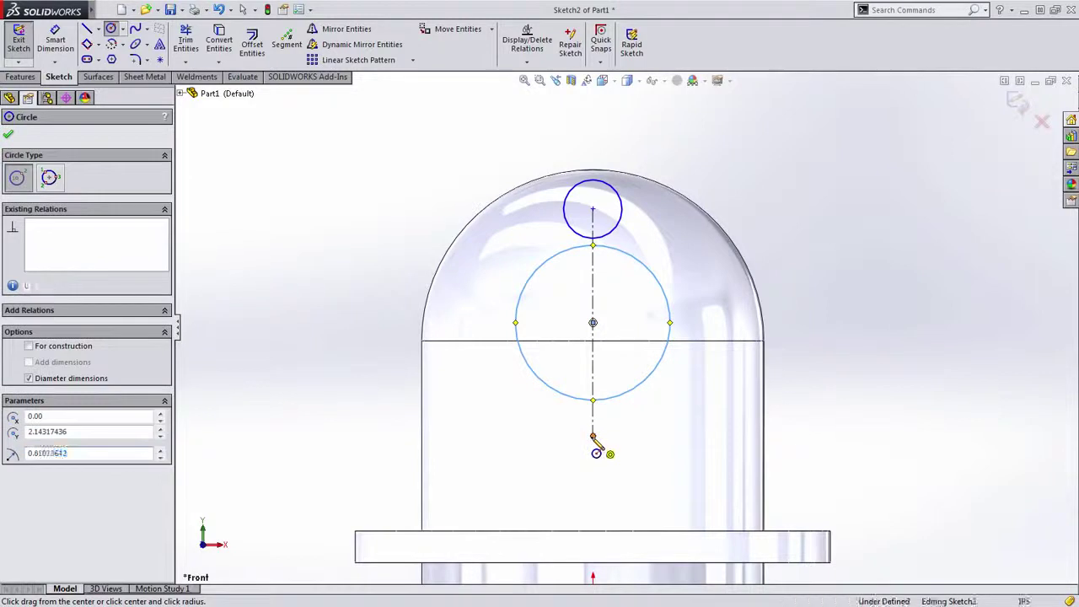
left_click(593, 437)
left_click(608, 452)
key("Escape")
left_click_drag(592, 437, 536, 450)
left_click(554, 506)
Step: Make the upper and lower circles equal and enlarge them to a radius of about 0.31 in
left_click(577, 459)
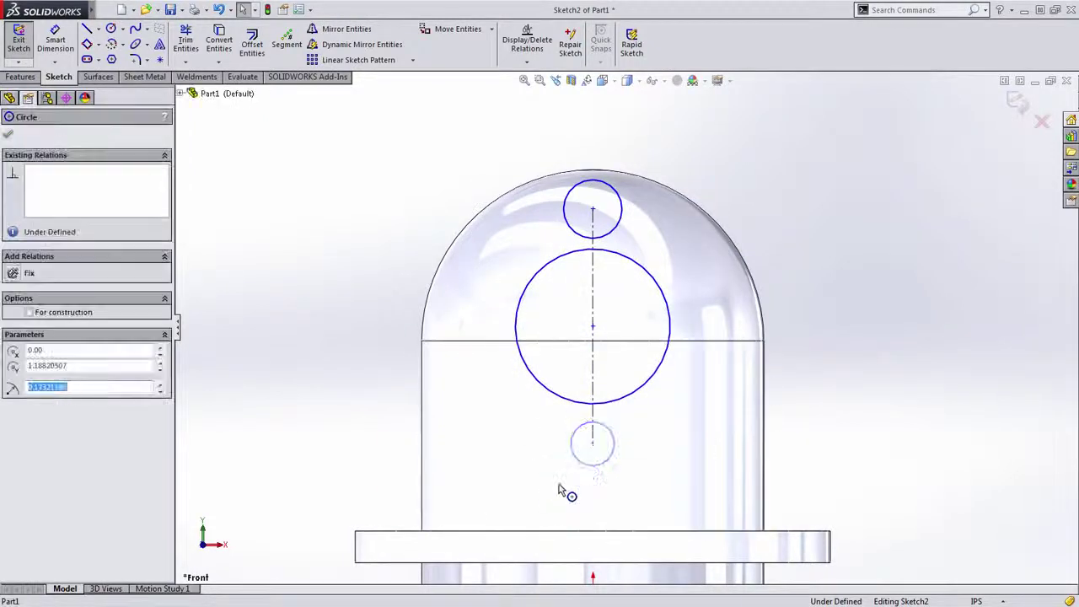
left_click(582, 240, "ctrl")
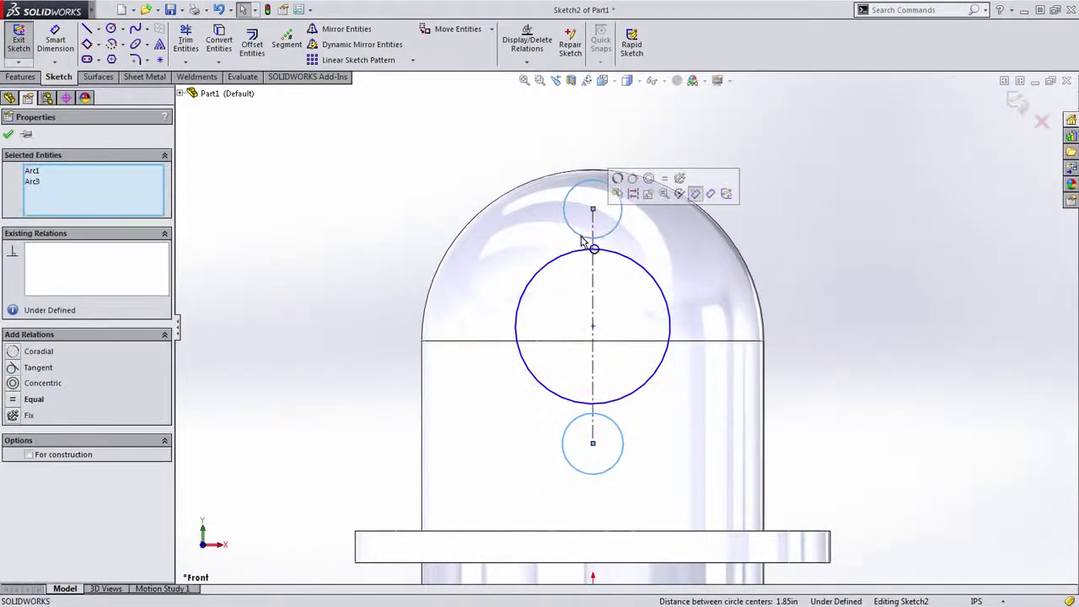
left_click(664, 180)
mouse_move(624, 450)
left_mouse_down()
mouse_move(676, 488)
mouse_move(609, 458)
mouse_move(652, 489)
mouse_move(630, 459)
left_mouse_up()
left_click(851, 418)
middle_click_drag(808, 325, 776, 397, "ctrl")
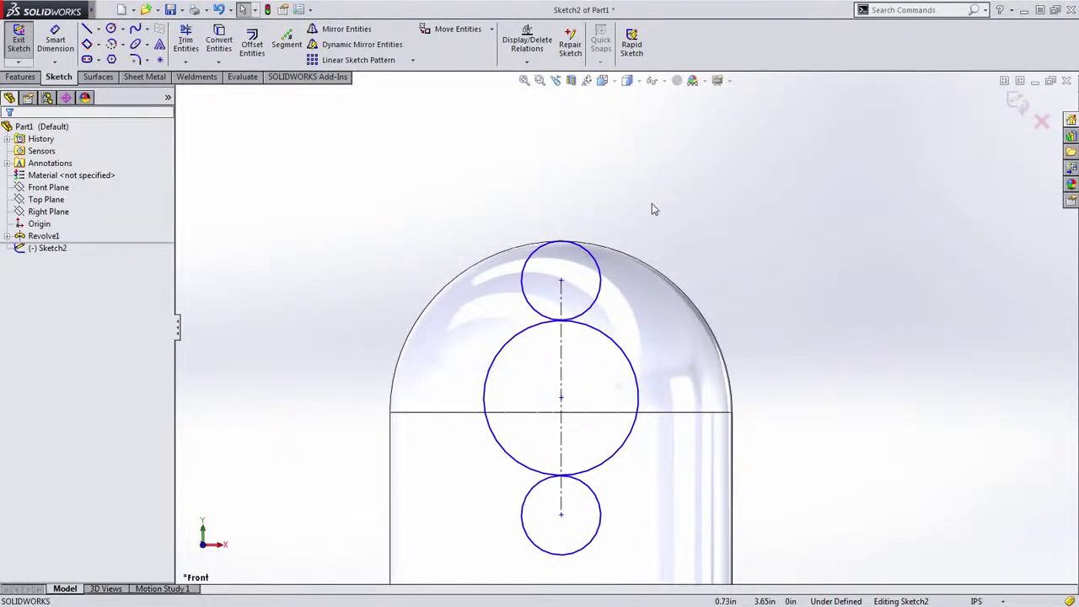
Step: Make the upper circle tangent to the dome's silhouette edge
left_click(578, 249)
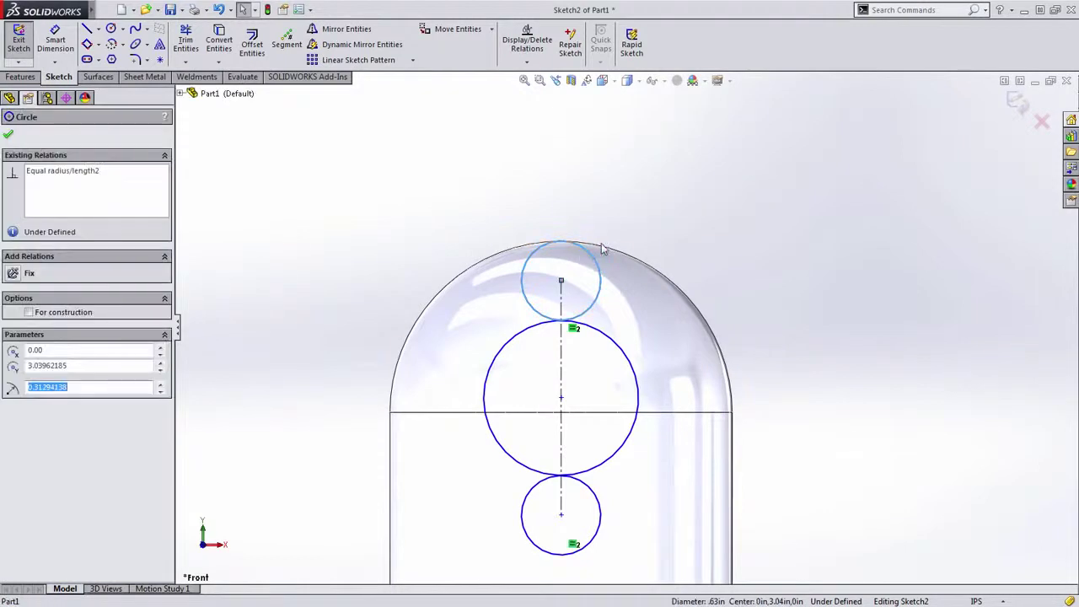
left_click(600, 244, "ctrl")
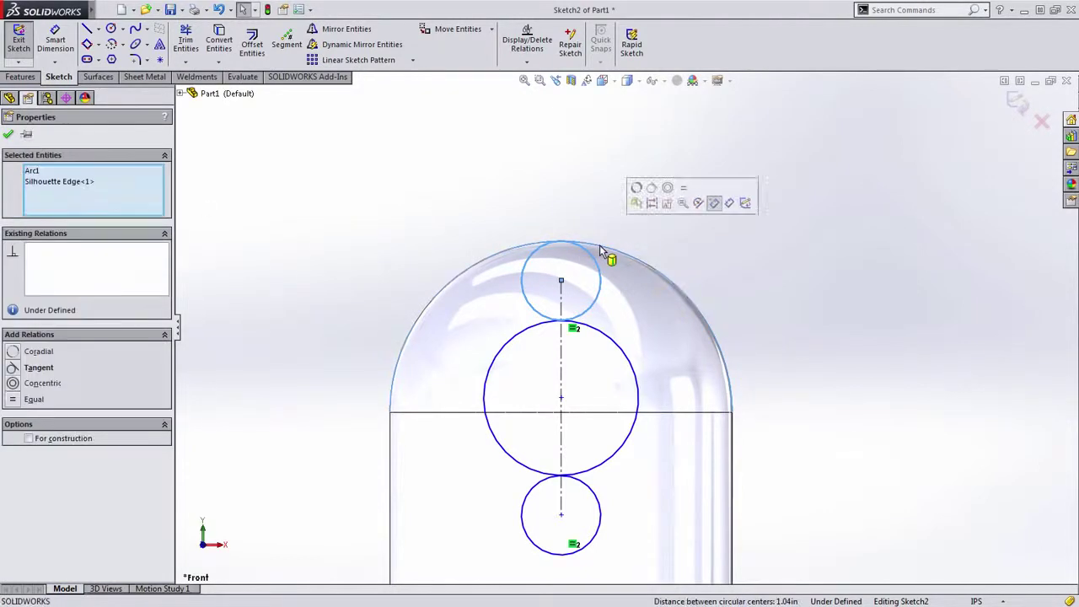
left_click(653, 193)
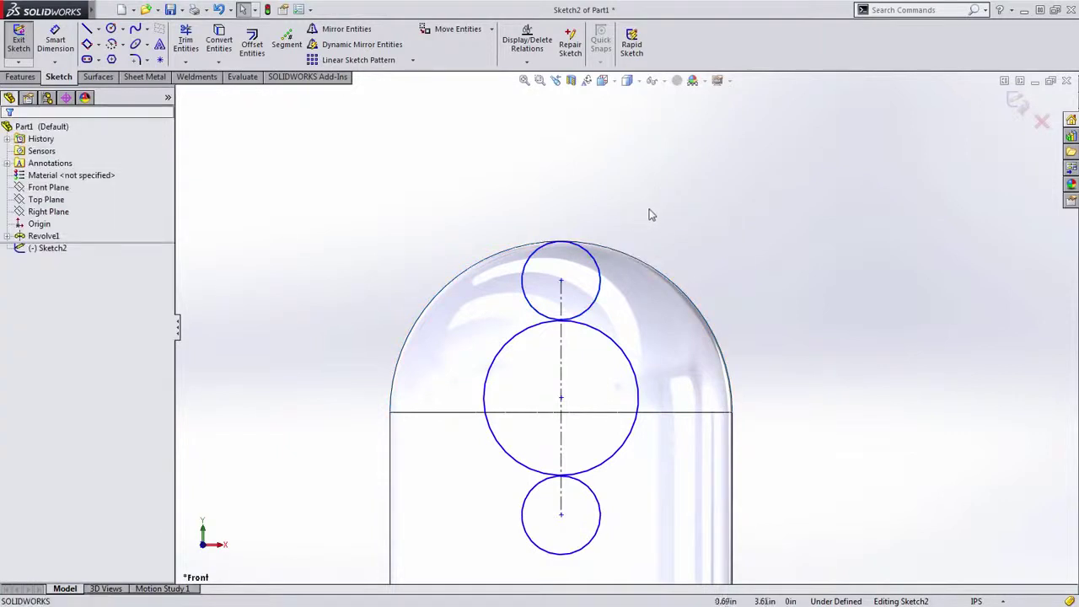
Step: Dimension the upper circle, display the dimension as a radius, and set it to 0.38 in
key("s")
left_click(619, 193)
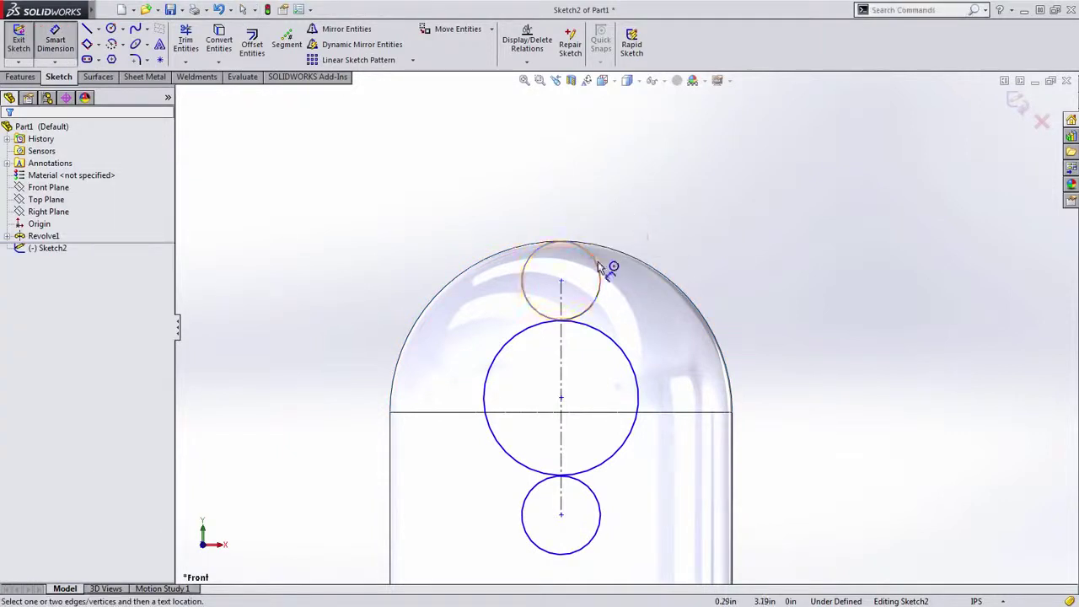
left_click(597, 263)
left_click(631, 203)
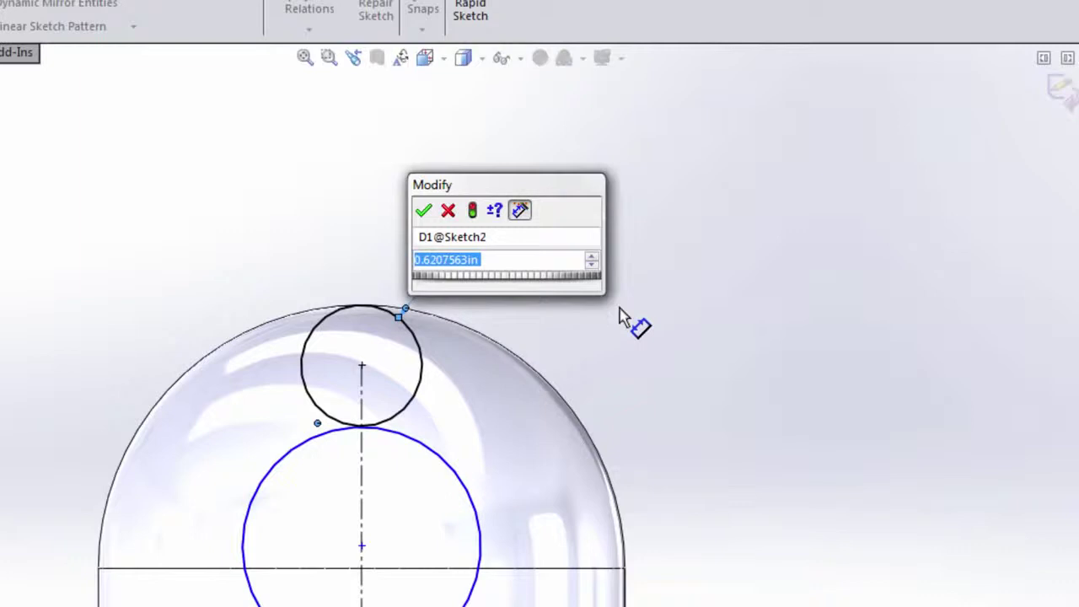
left_click(424, 212)
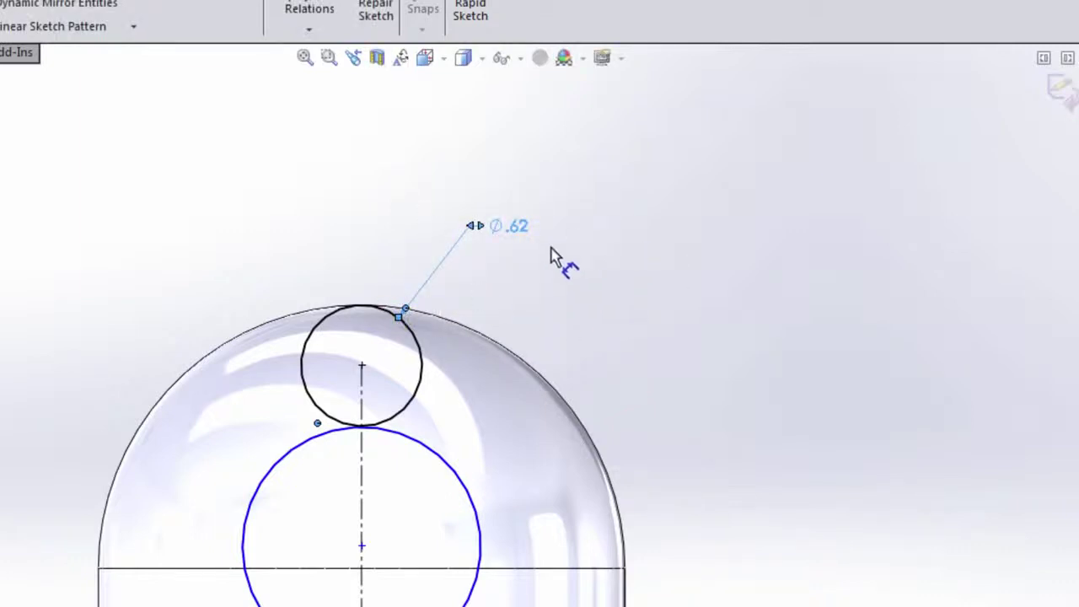
right_click(521, 238)
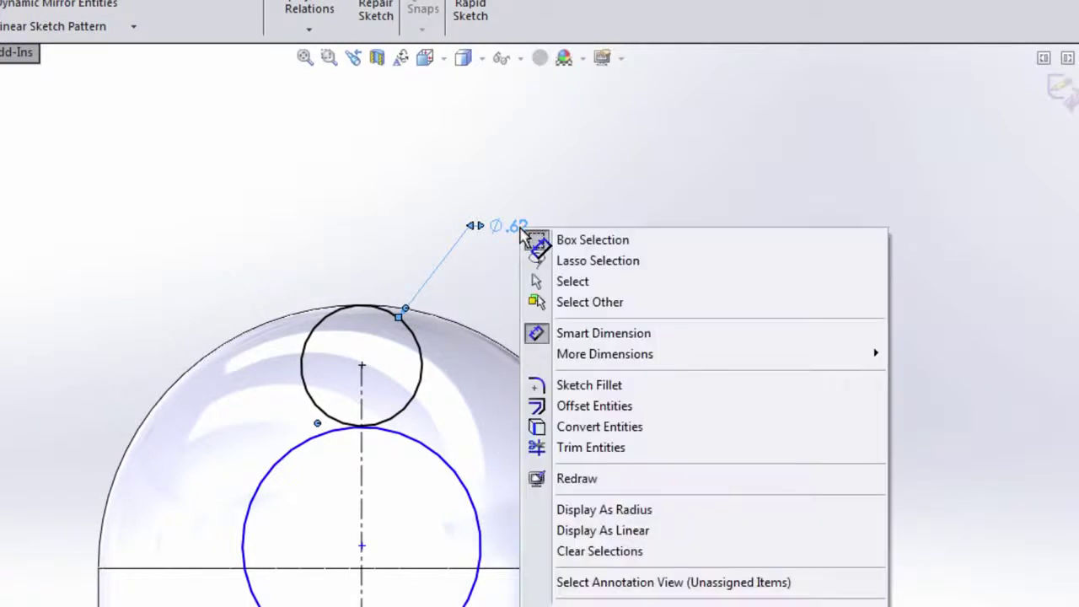
left_click(606, 510)
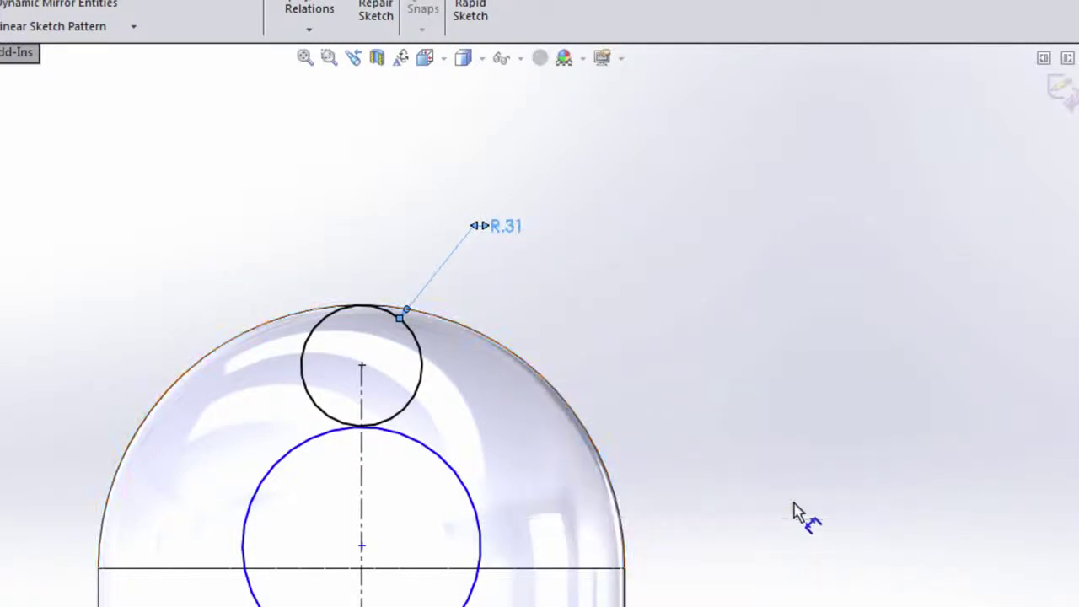
double_click(514, 226)
type(".38")
key("Return")
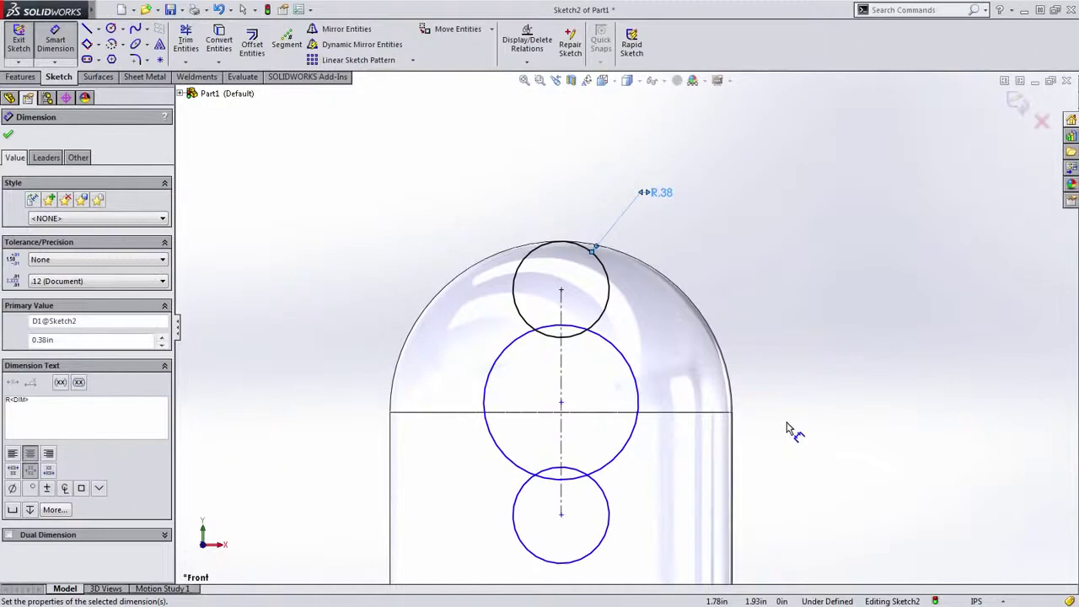
Step: Dimension the middle circle, display the dimension as a radius, and set it to 0.61 in
left_click(634, 316)
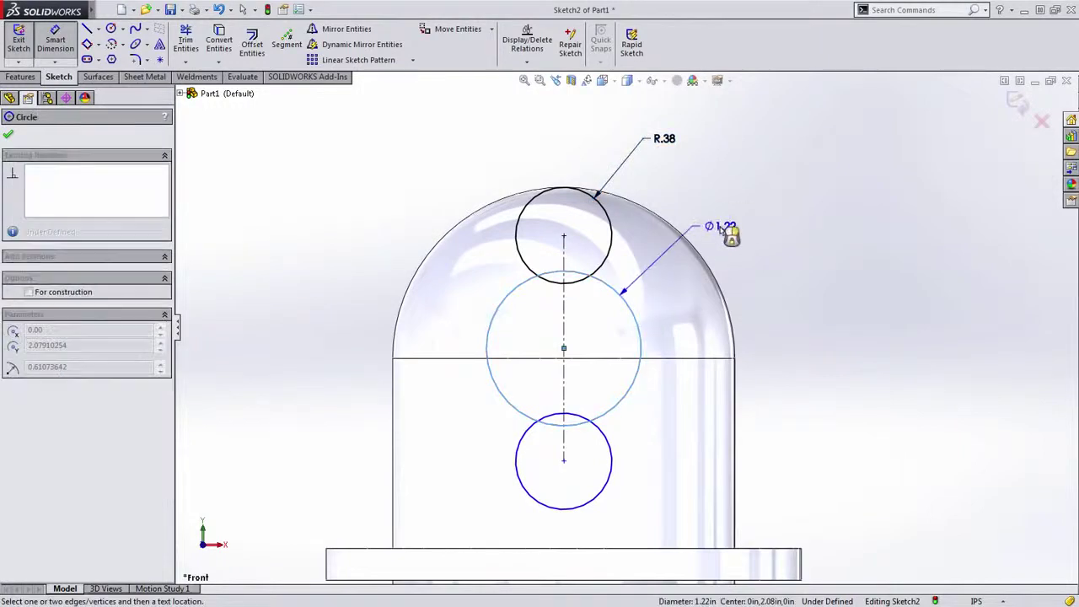
left_click(738, 220)
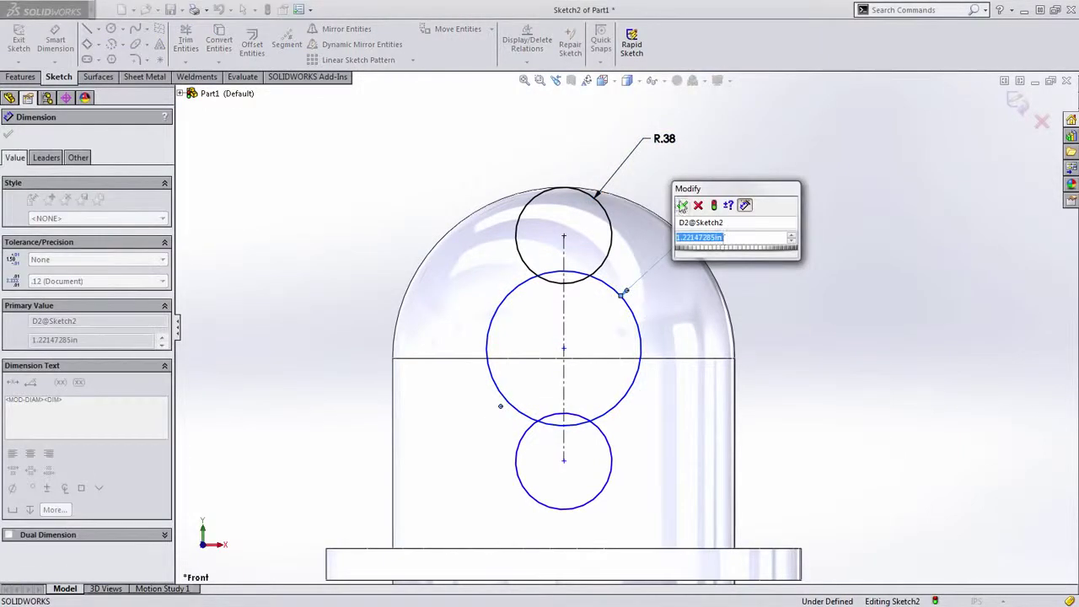
left_click(682, 207)
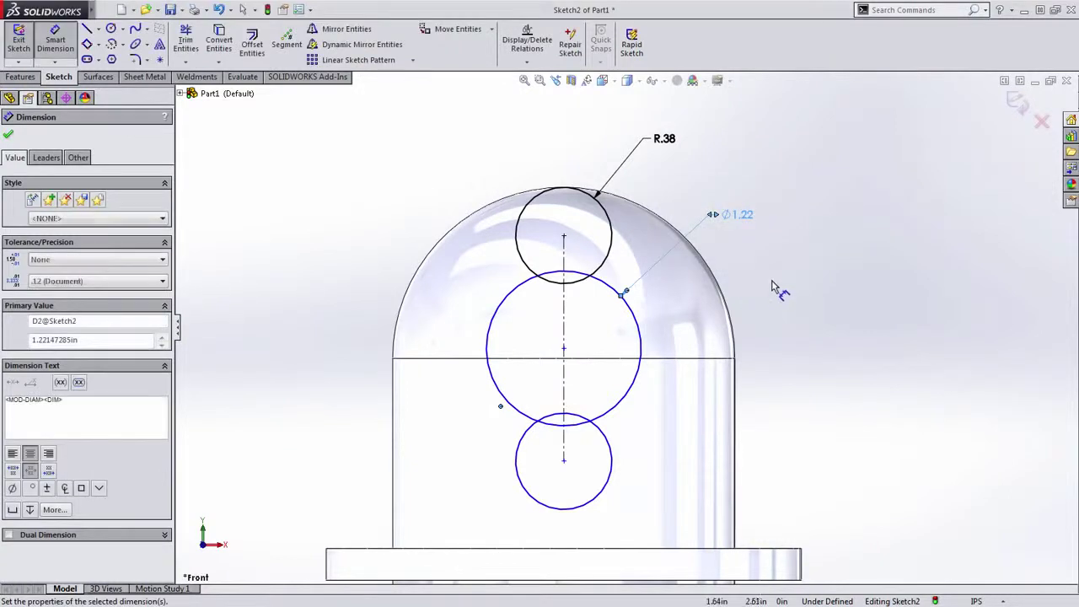
right_click(745, 217)
left_click(797, 398)
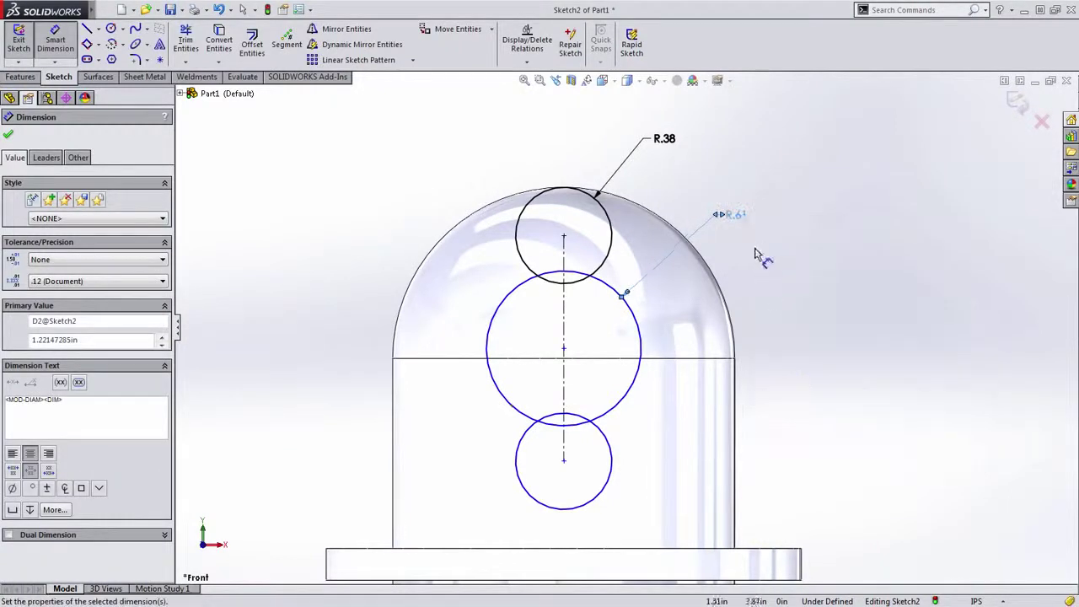
left_click(745, 221)
key("Return")
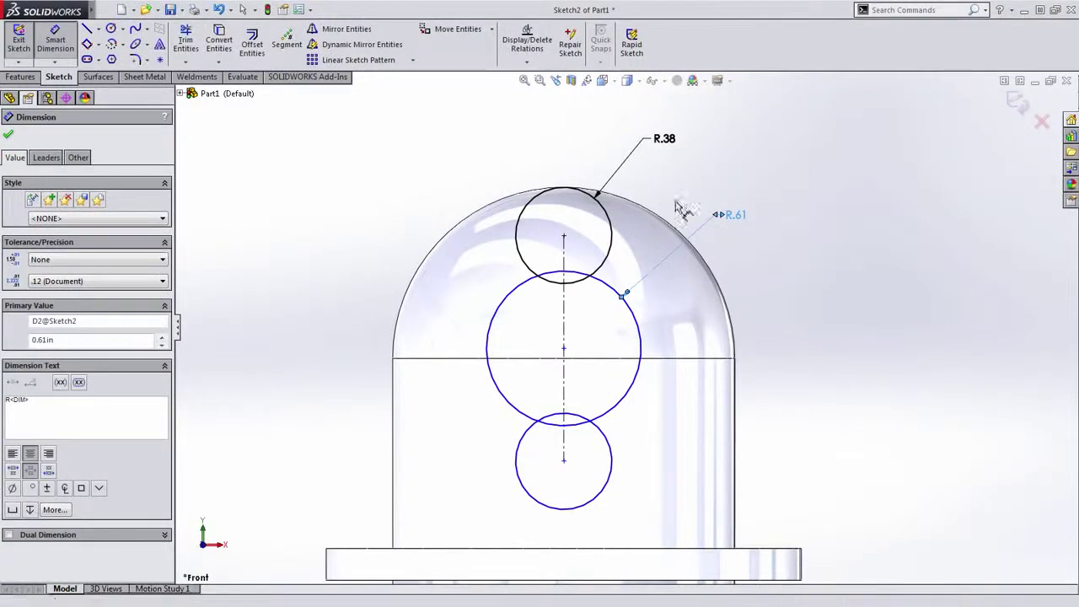
Step: Dimension the vertical distance between the upper and lower circles' centers and set it to 1.75 in
left_click(604, 487)
left_click(527, 269)
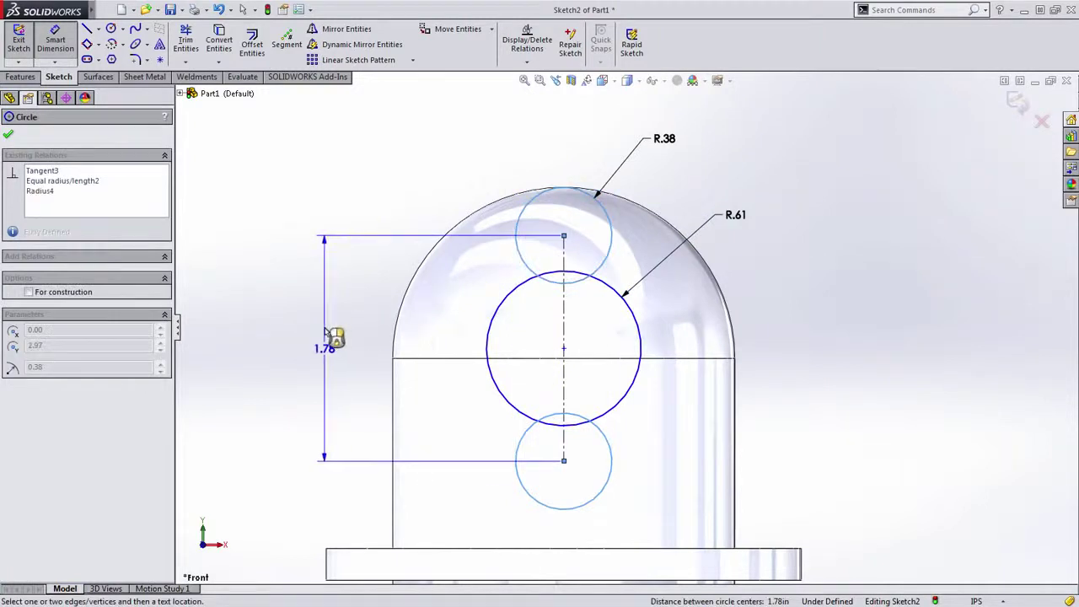
left_click(333, 337)
key("Return")
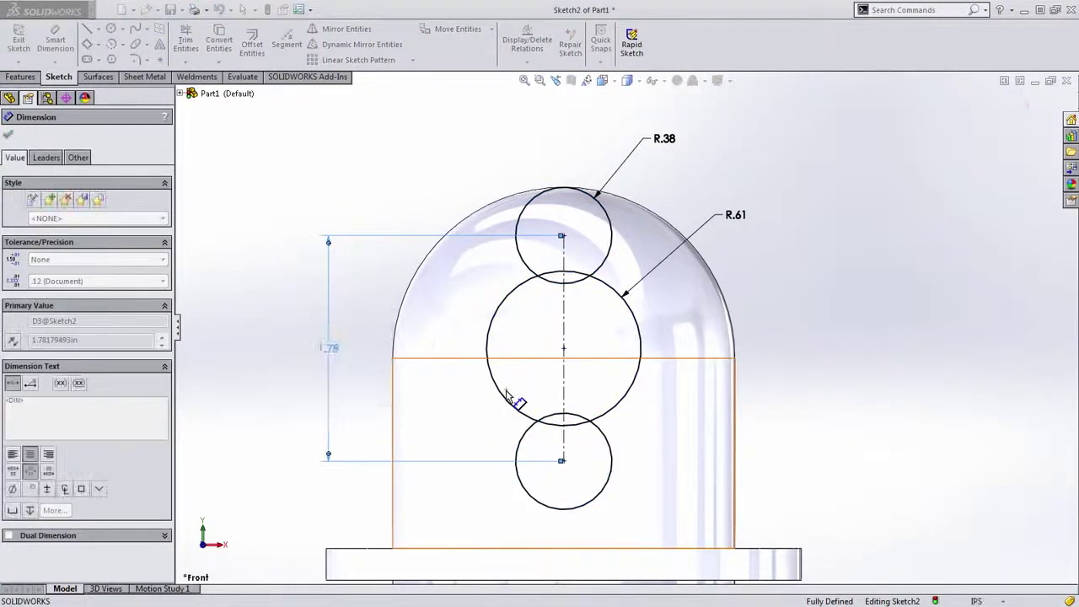
key("Escape")
Step: Draw two lines on the right side, tangent from the upper circle to the middle circle and from the lower circle to the middle circle
scroll(746, 295, "down", 2)
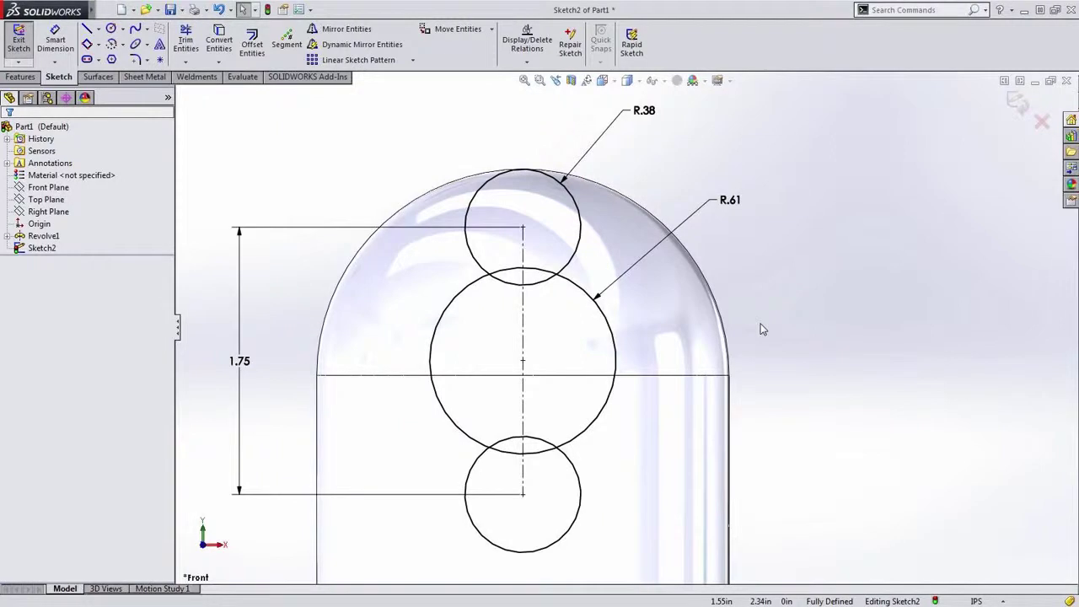
key("s")
left_click(842, 235)
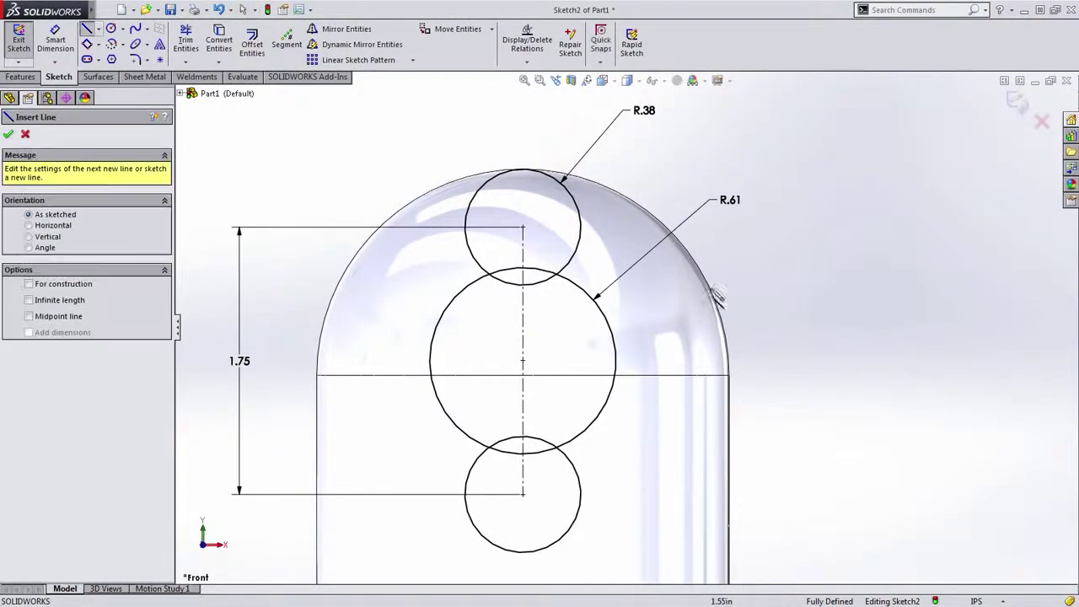
left_click(560, 180)
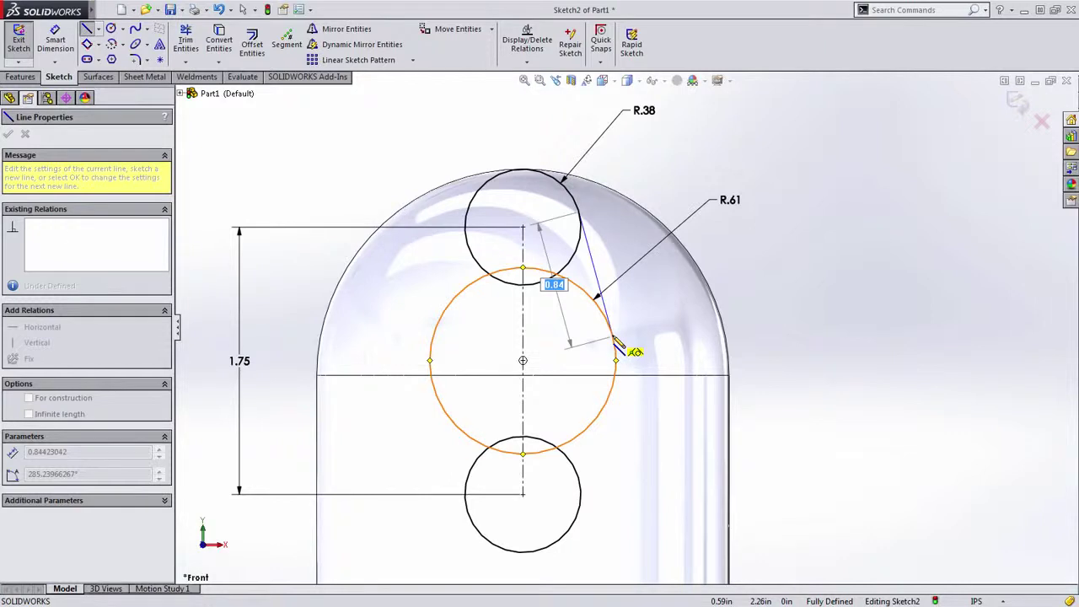
left_click(614, 336)
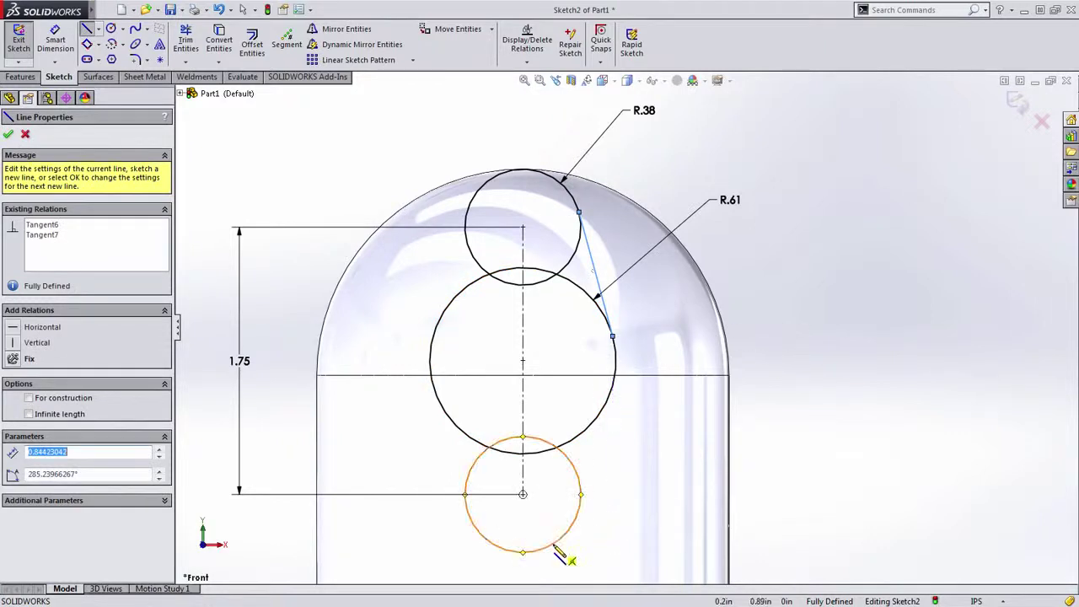
left_click(581, 495)
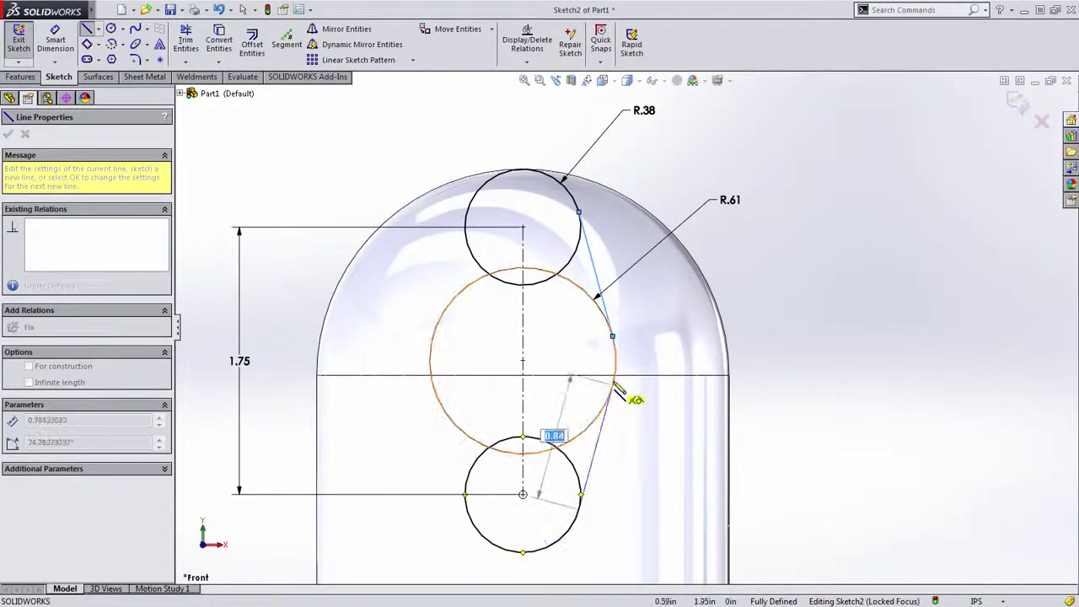
left_click(616, 388)
key("Escape")
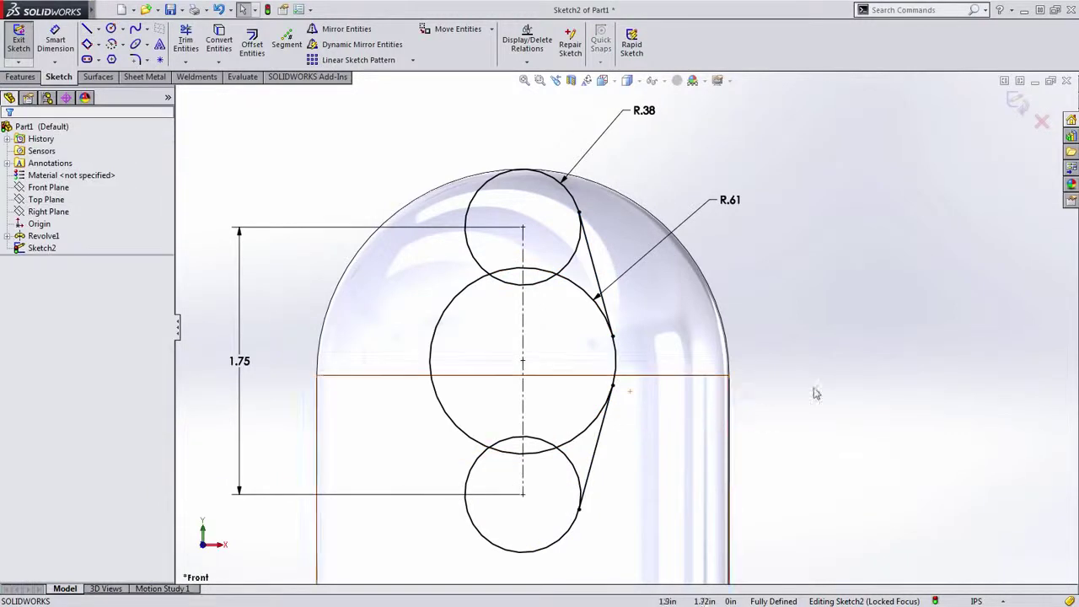
Step: Mirror the two tangent lines about the vertical centerline
left_click(598, 445)
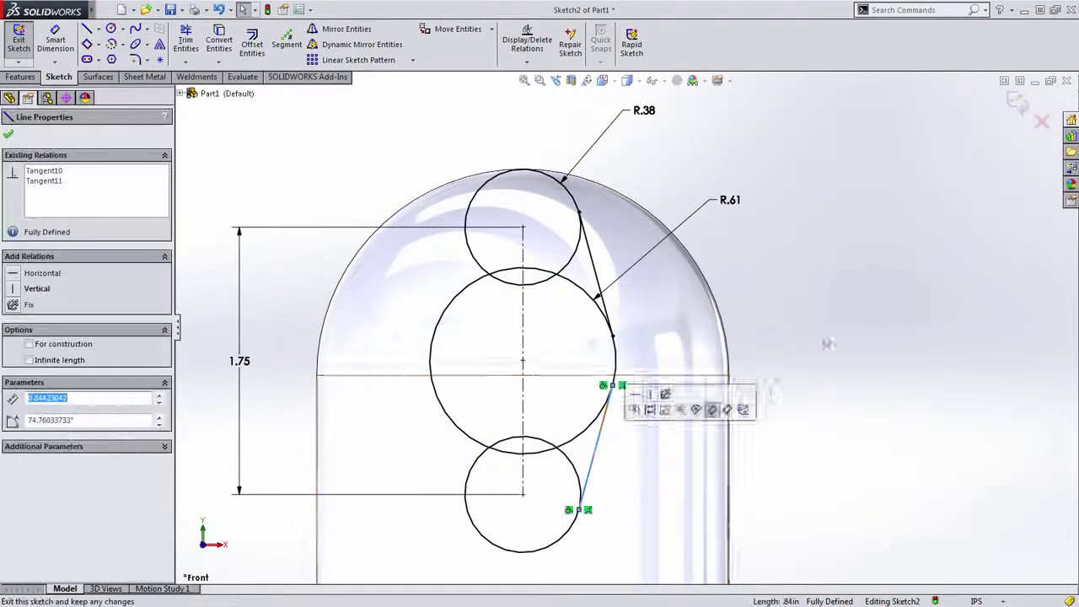
left_click(598, 274, "ctrl")
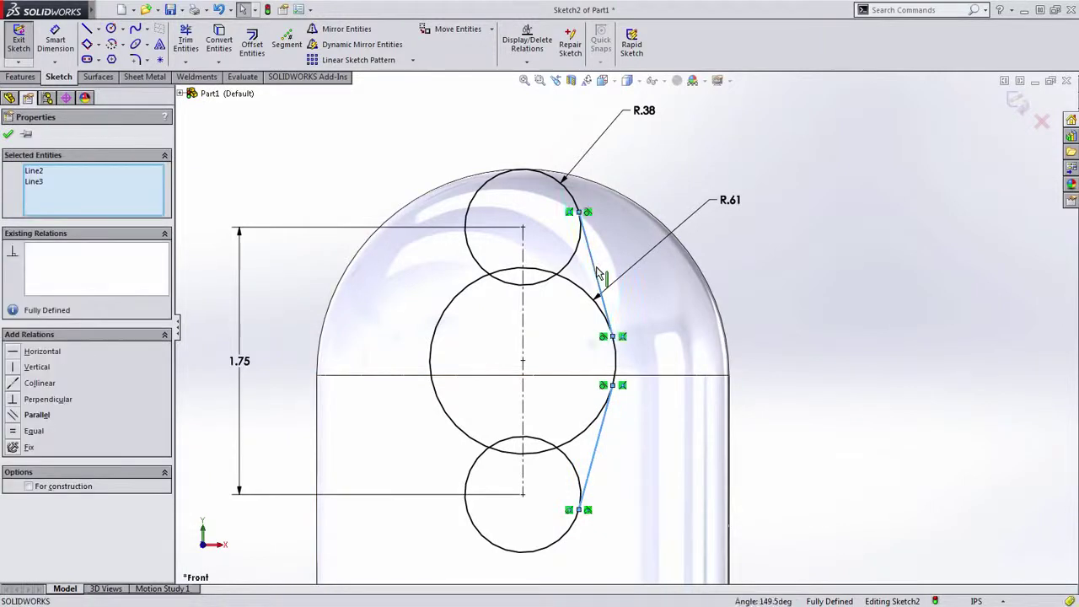
left_click(523, 333, "ctrl")
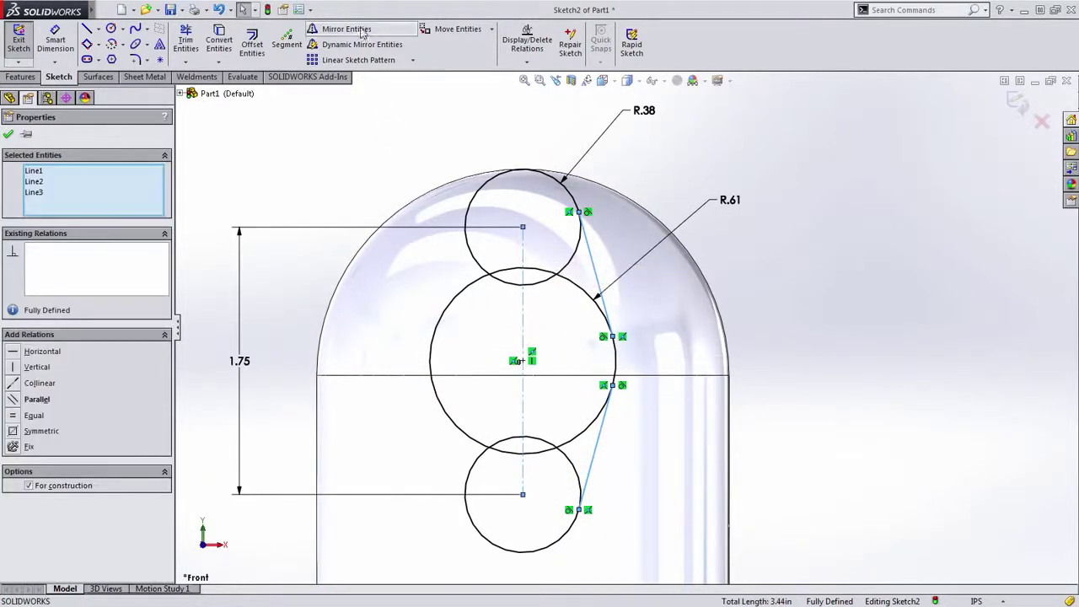
left_click(346, 29)
scroll(549, 373, "up", 5)
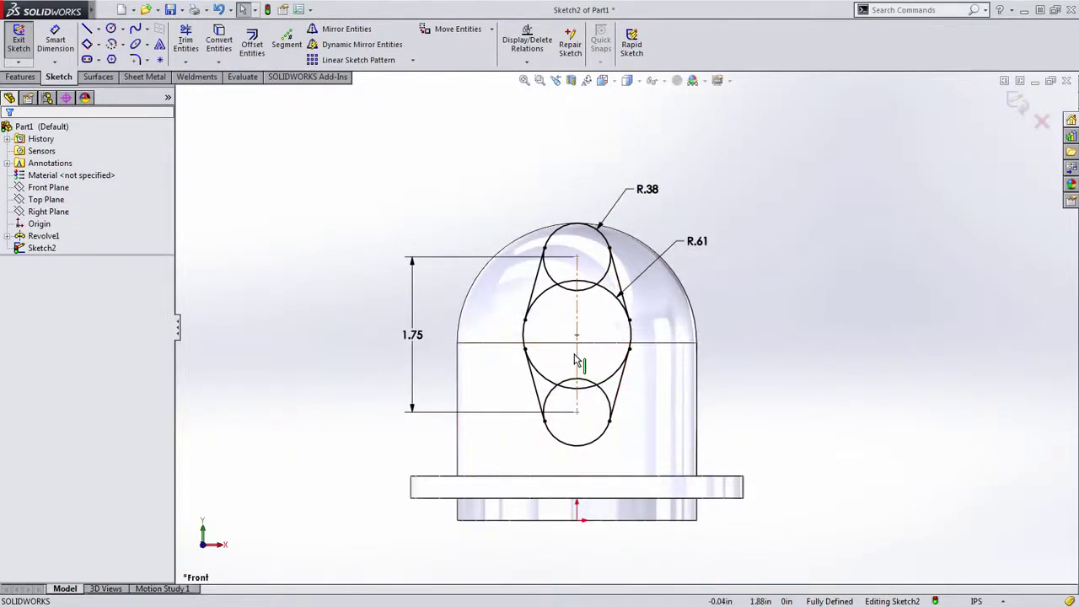
Step: Start a boss extrusion of the sketch with the three circles as contours and a blind depth of 2.75 in toward the front
middle_click_drag(787, 358, 752, 363)
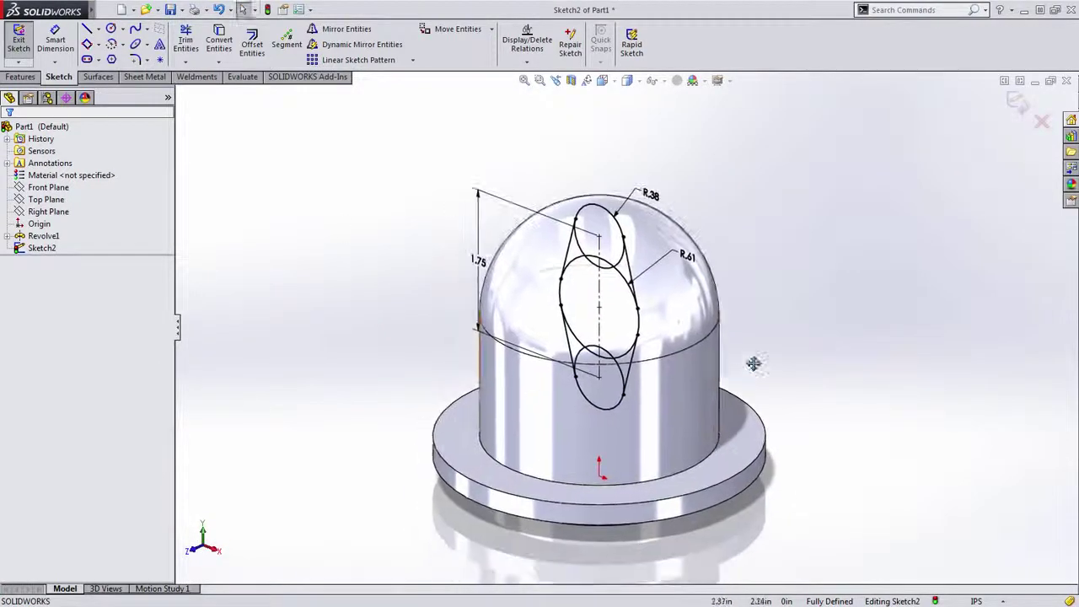
left_click(20, 77)
left_click(25, 42)
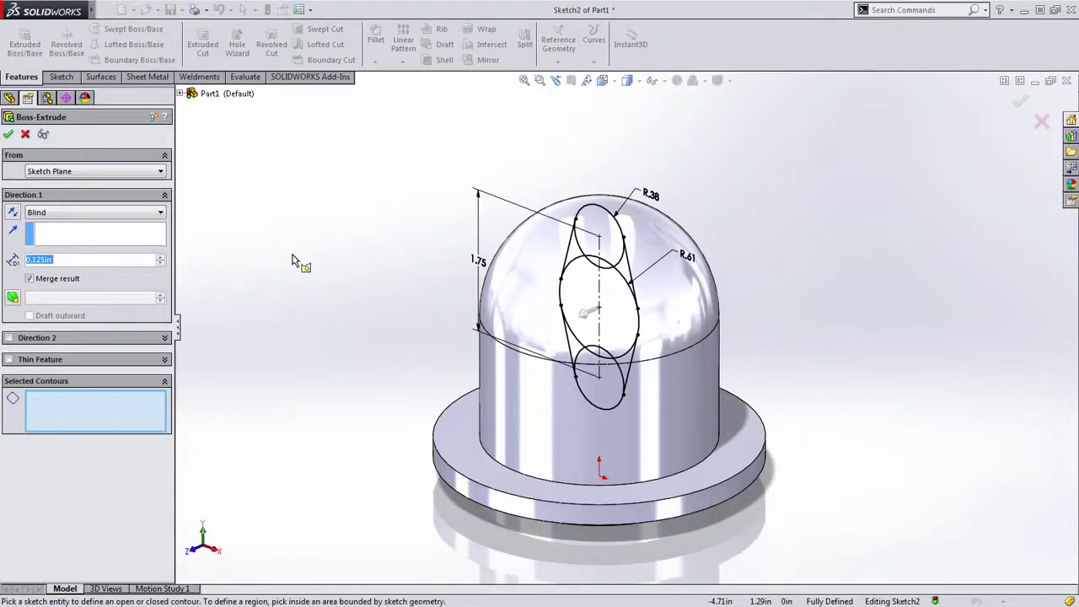
left_click(628, 273)
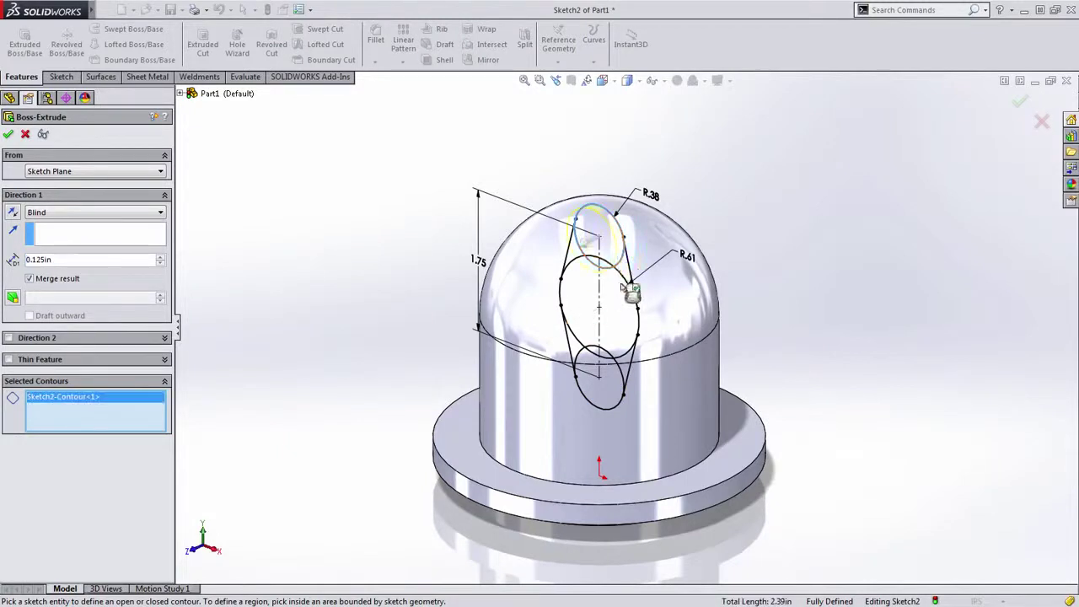
left_click(613, 386)
left_click(588, 312)
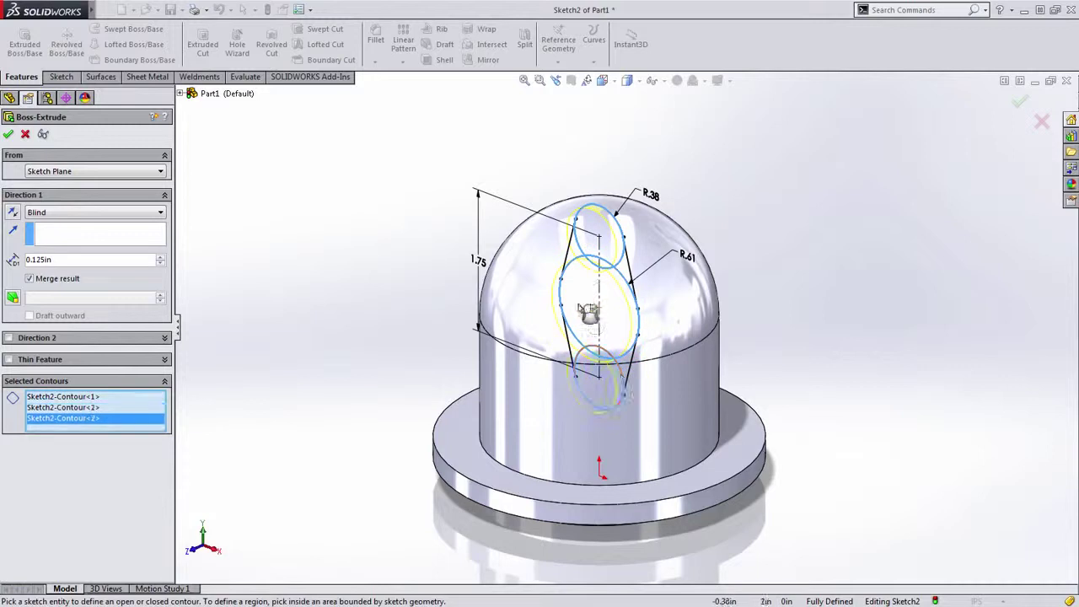
left_click_drag(594, 324, 493, 352)
middle_click_drag(492, 350, 495, 384)
mouse_move(451, 433)
left_mouse_down()
mouse_move(491, 433)
mouse_move(481, 427)
mouse_move(471, 458)
mouse_move(446, 444)
left_mouse_up()
middle_click_drag(446, 443, 337, 379)
Step: Add the four regions between the circles and tangent lines to the extrusion's contours and complete the boss
left_click(142, 427)
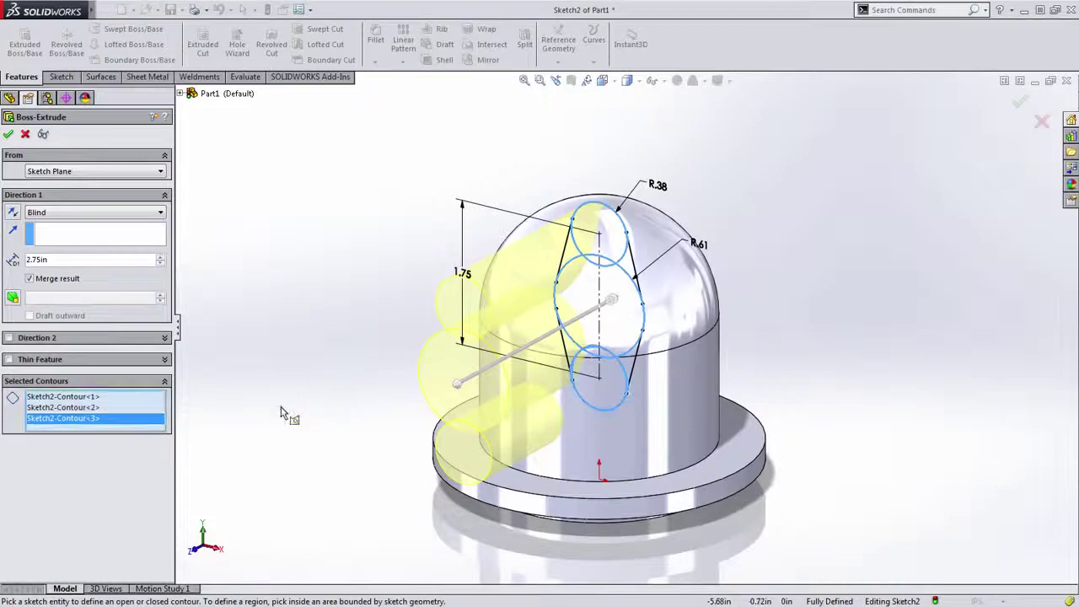
left_click(634, 268)
left_click(579, 259)
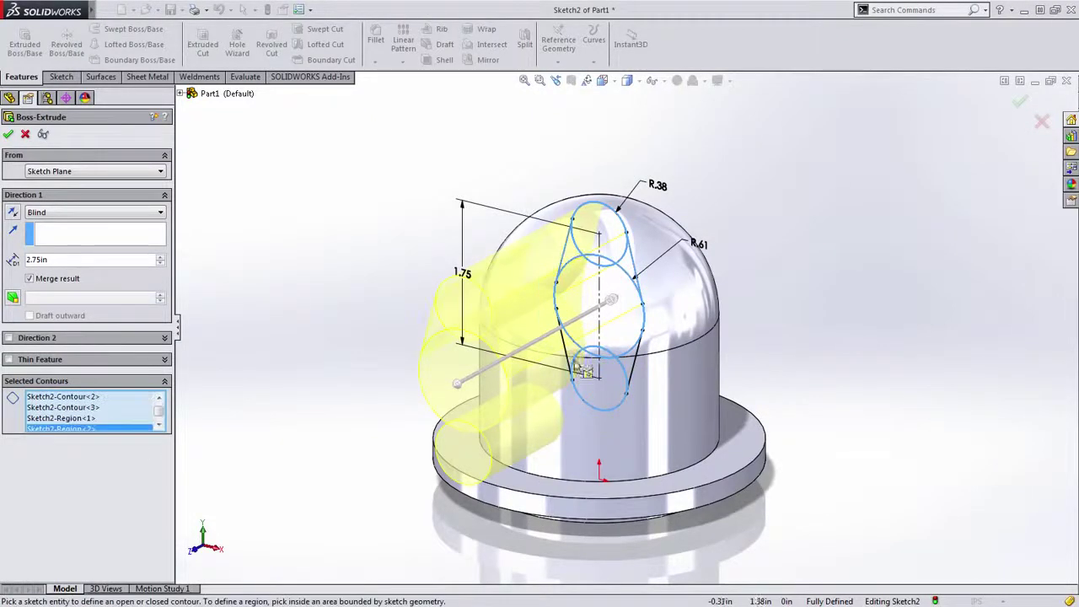
left_click(573, 354)
left_click(631, 362)
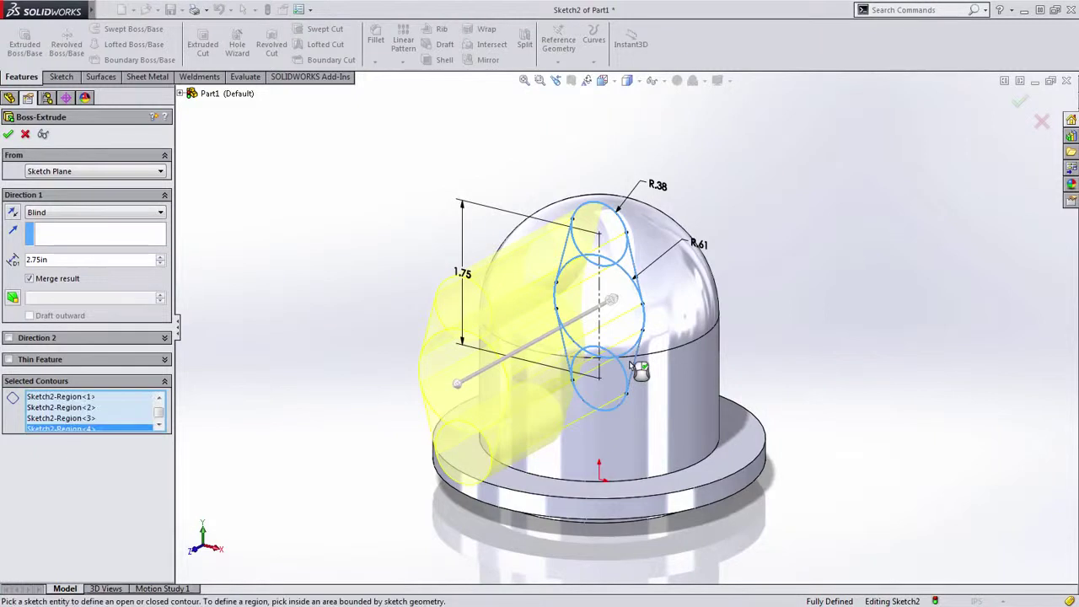
key("Return")
middle_click_drag(853, 325, 805, 329)
scroll(831, 333, "up", 2)
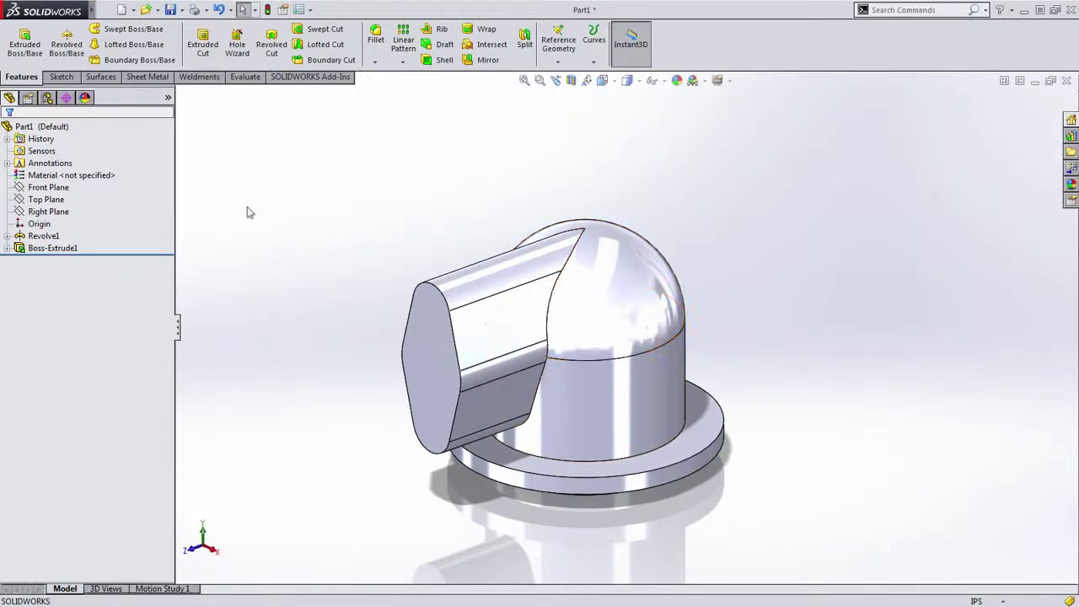
Step: Sketch a 0.75 in diameter circle on the Front Plane, concentric with the boss's middle arc
left_click(49, 188)
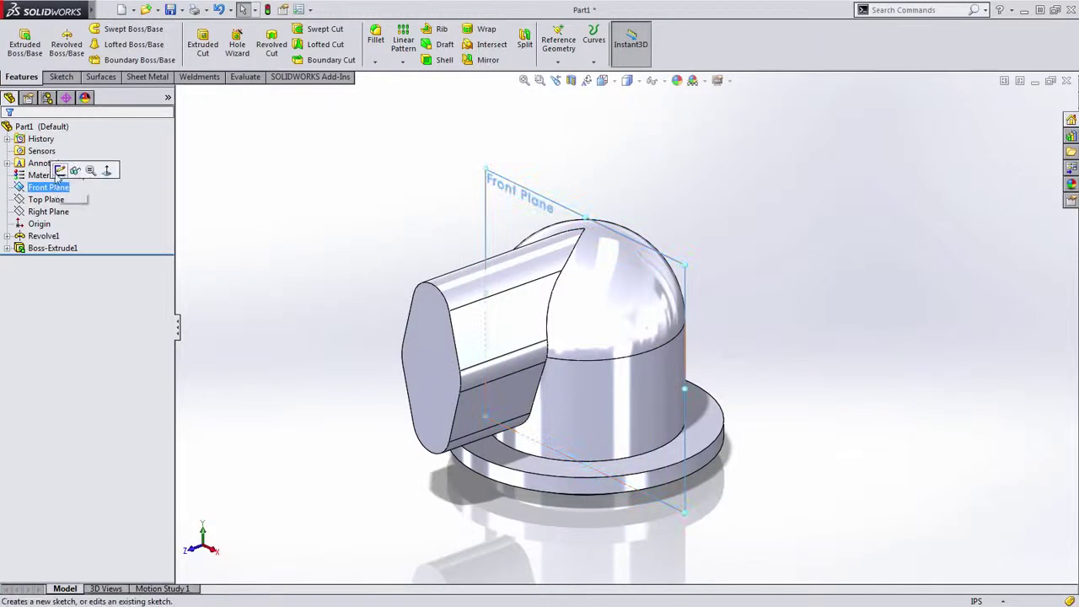
left_click(60, 174)
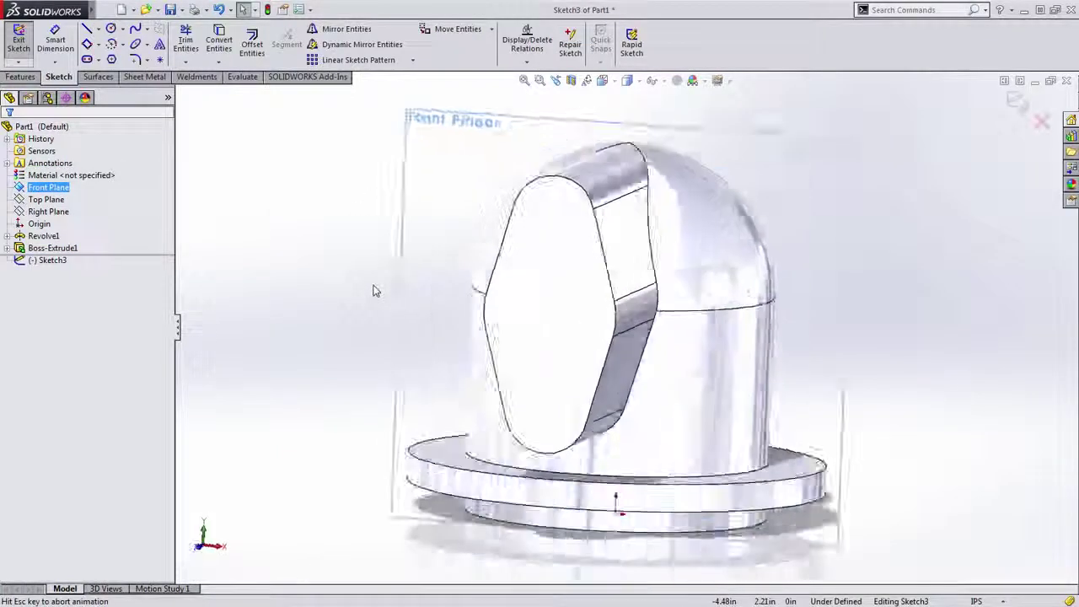
key("s")
left_click(336, 229)
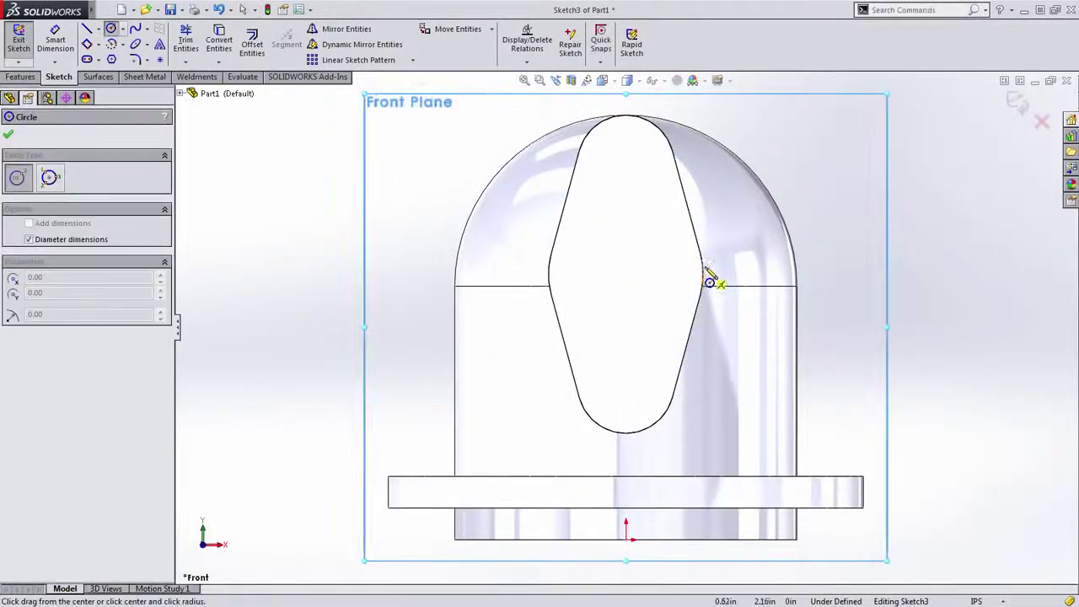
left_click(625, 274)
type(".7")
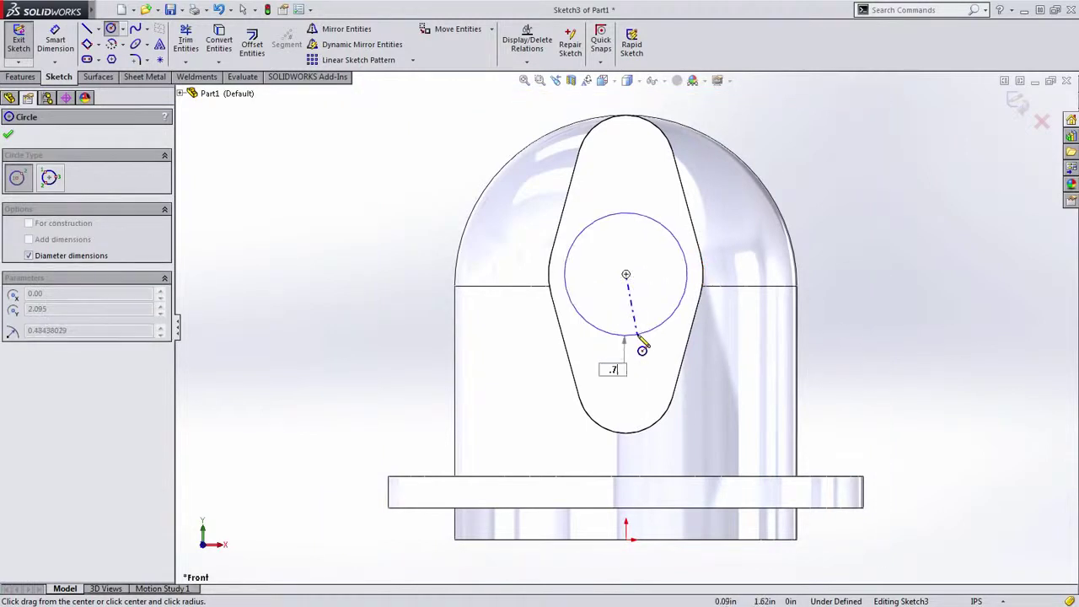
type("5")
key("Return")
key("Escape")
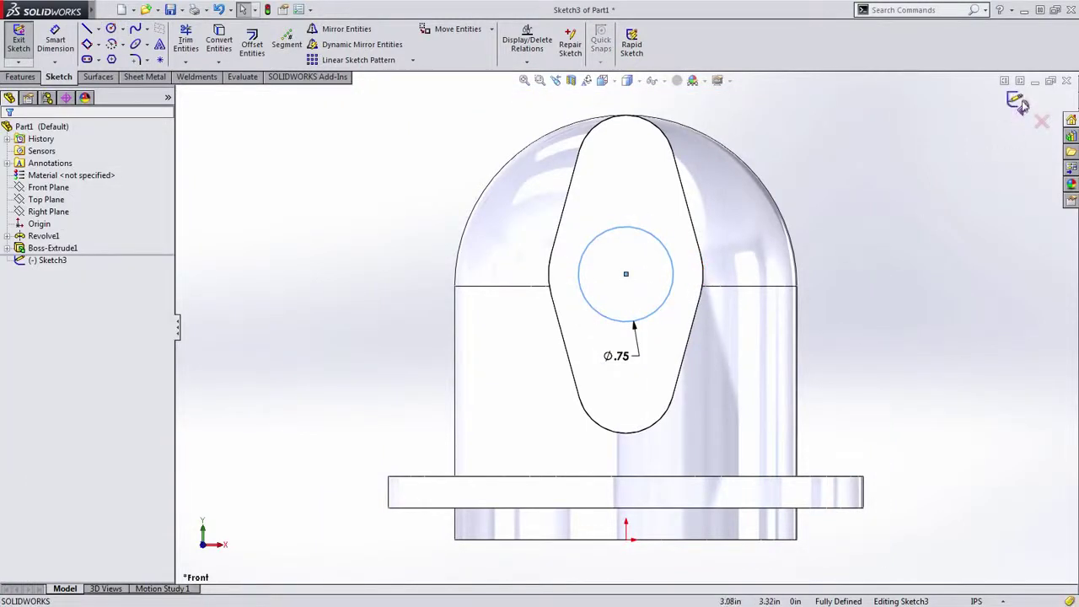
Step: Cut-extrude the 0.75 in circle Through All toward the front, along the boss
left_click(1017, 100)
key("ctrl+7")
key("s")
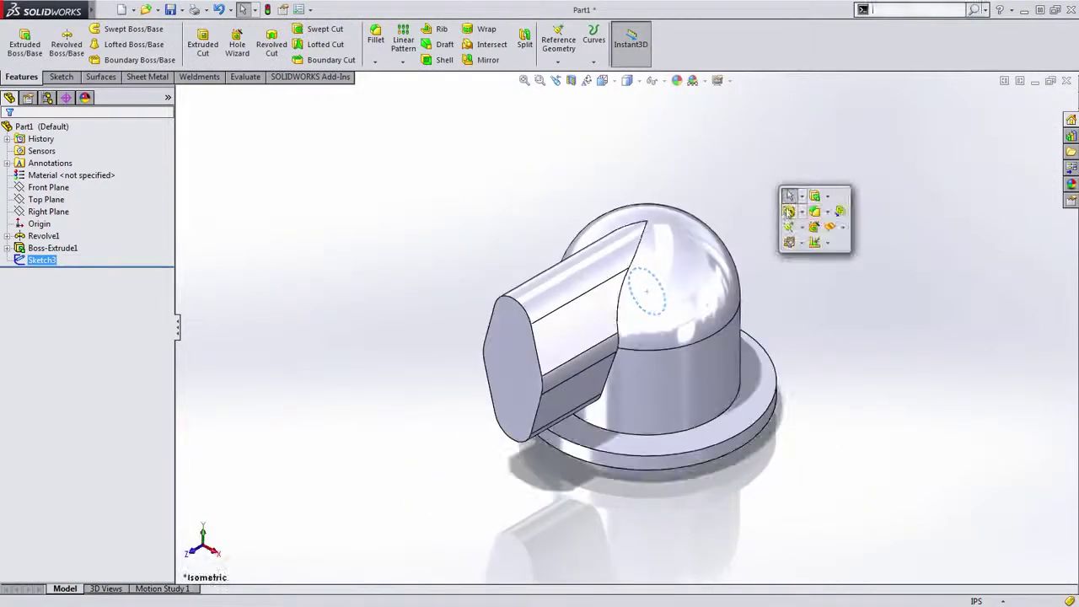
left_click(789, 211)
left_click_drag(792, 212, 421, 443)
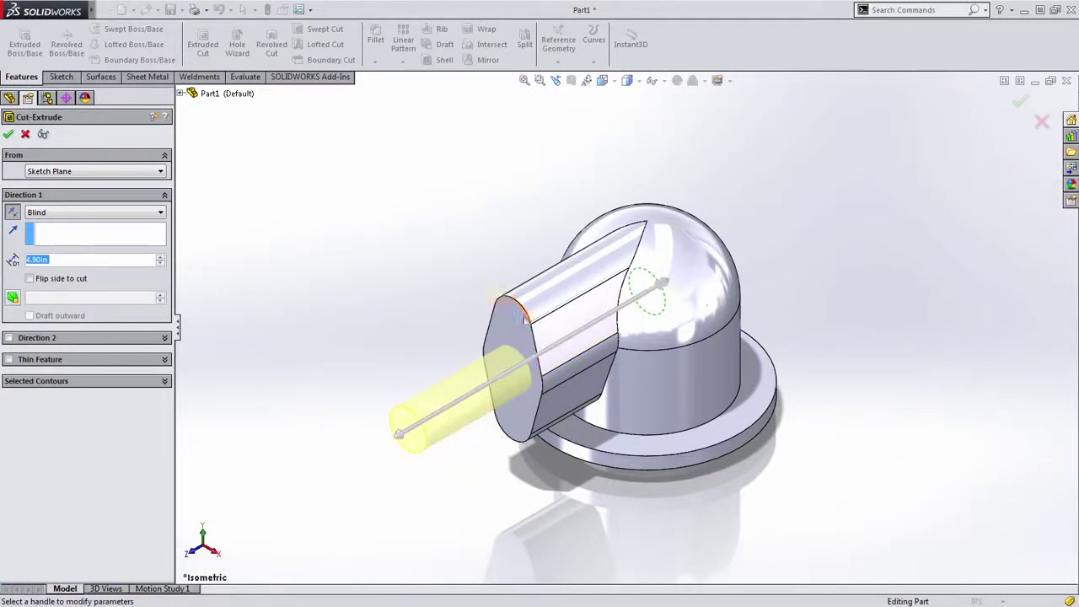
right_click(377, 232)
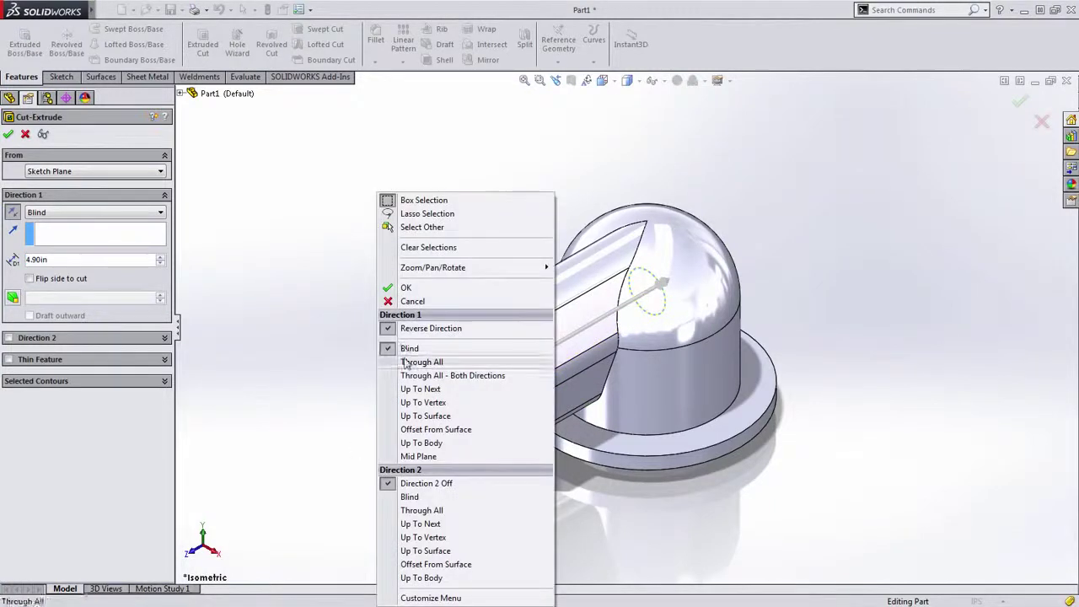
left_click(403, 361)
key("Return")
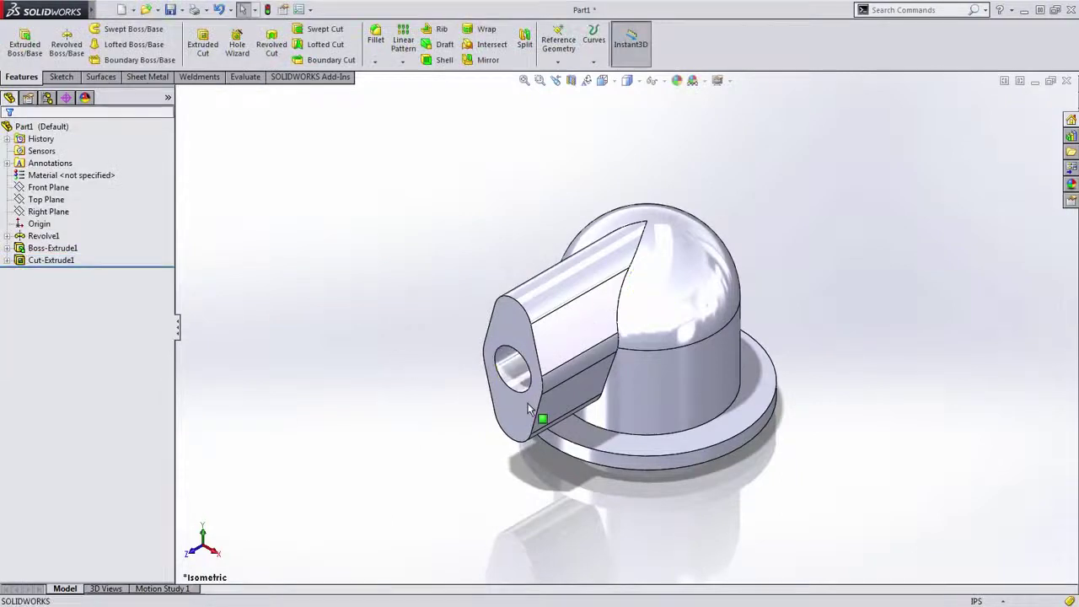
Step: Start a sketch on the boss's end face and draw a 0.38 in diameter circle concentric with its upper arc
scroll(527, 422, "down", 2)
left_click(505, 281)
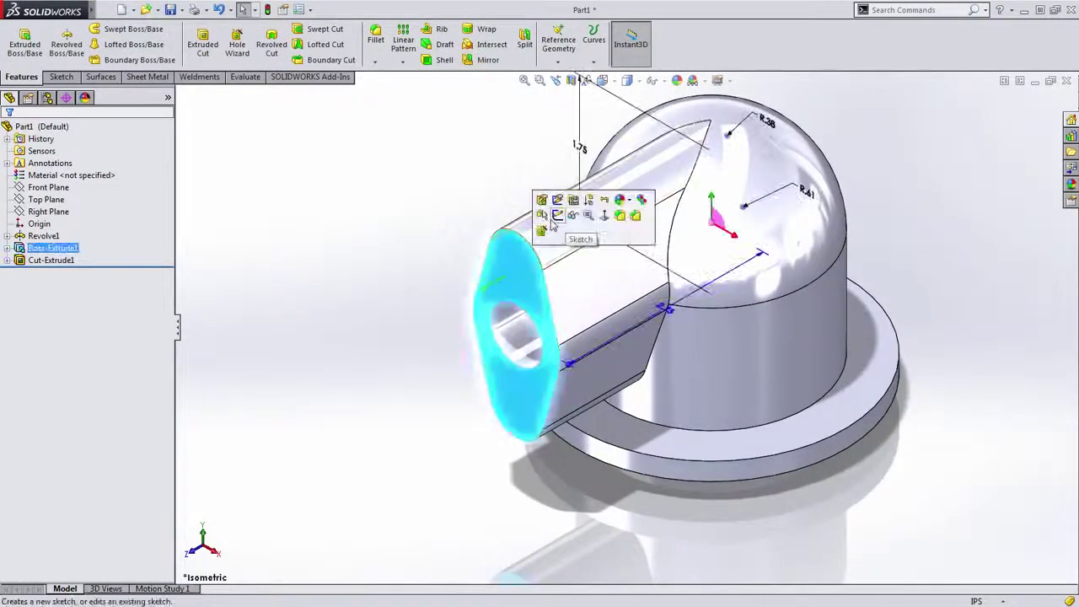
left_click(558, 218)
key("s")
left_click(470, 233)
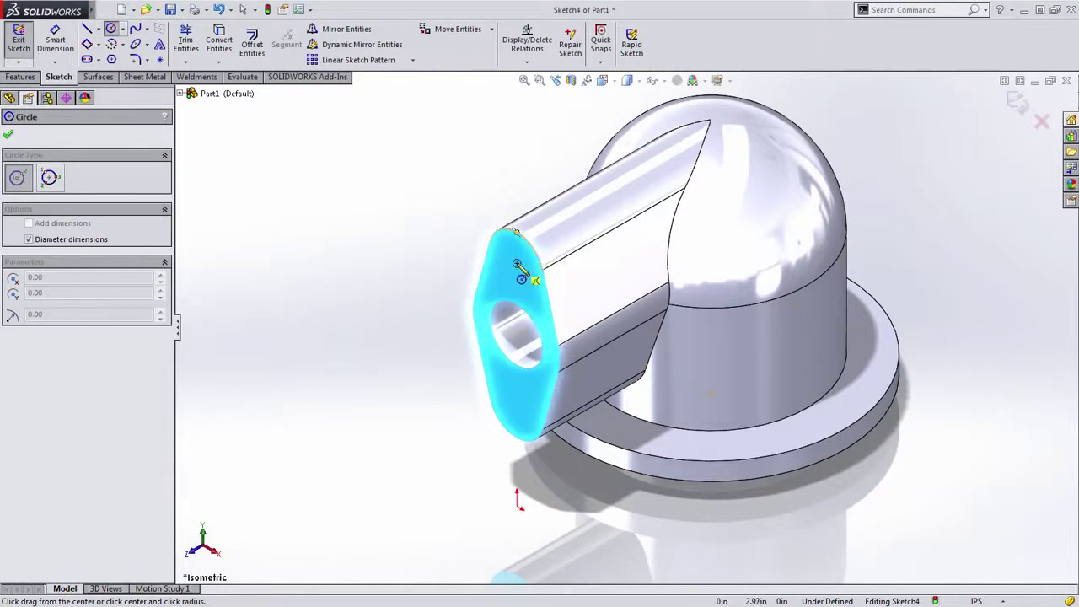
left_click(517, 264)
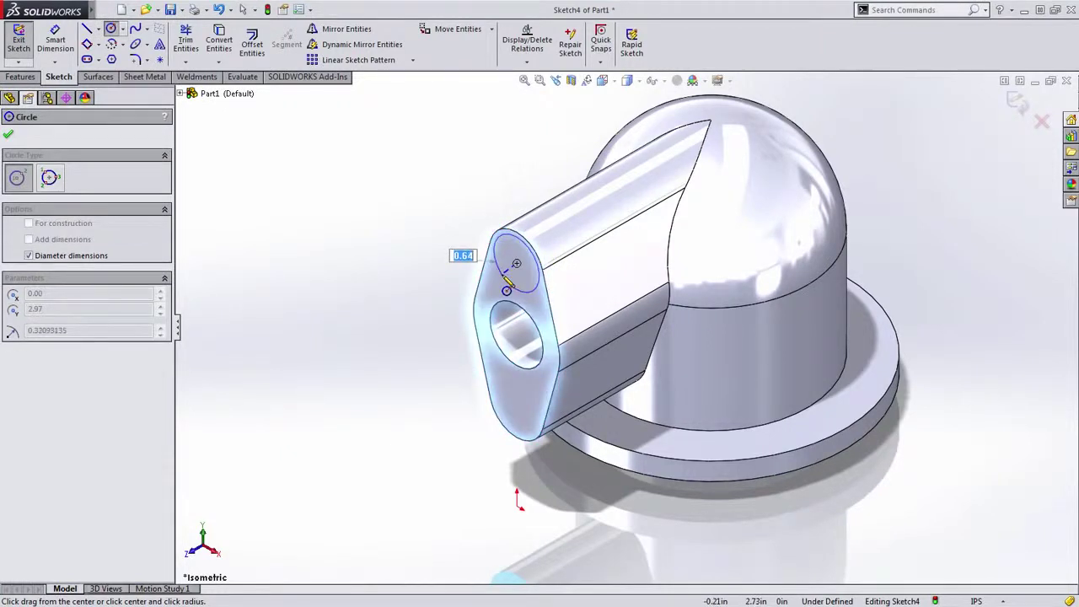
type(".38")
key("Return")
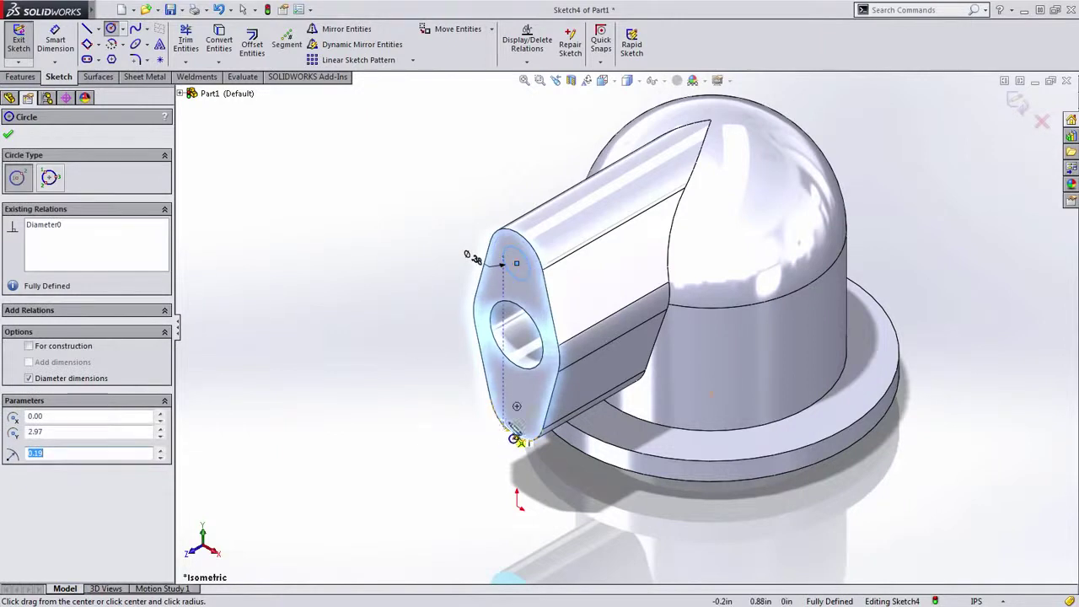
Step: Draw a second circle about 1.59 in in diameter, concentric with the end face's lower arc
left_click(517, 405)
left_click(480, 437)
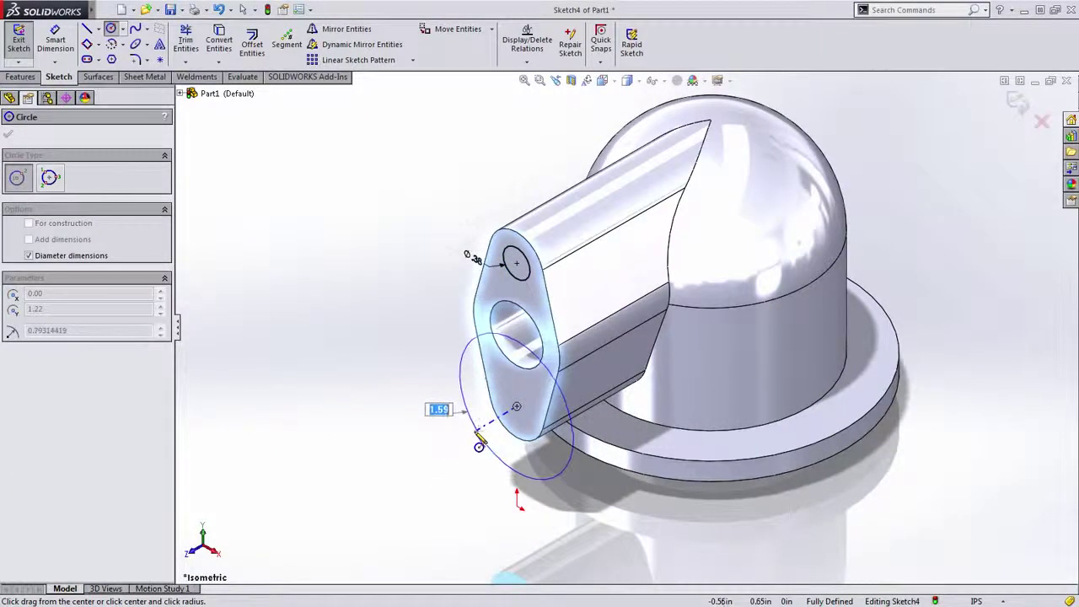
key("Escape")
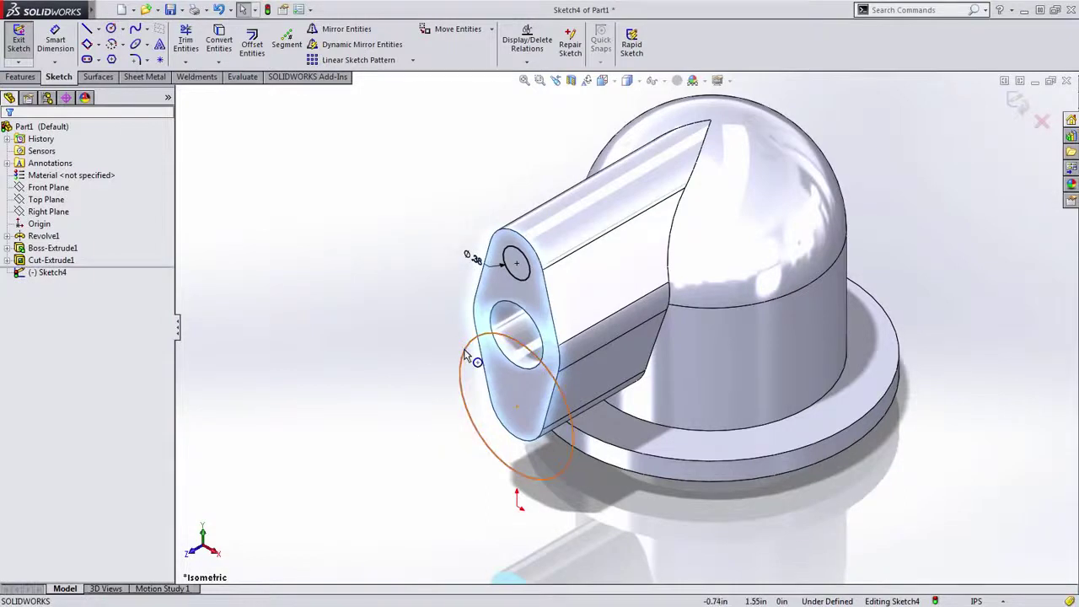
Step: Make the lower circle on the boss's end face equal in size to the upper circle
left_click(496, 335)
left_click(529, 282, "ctrl")
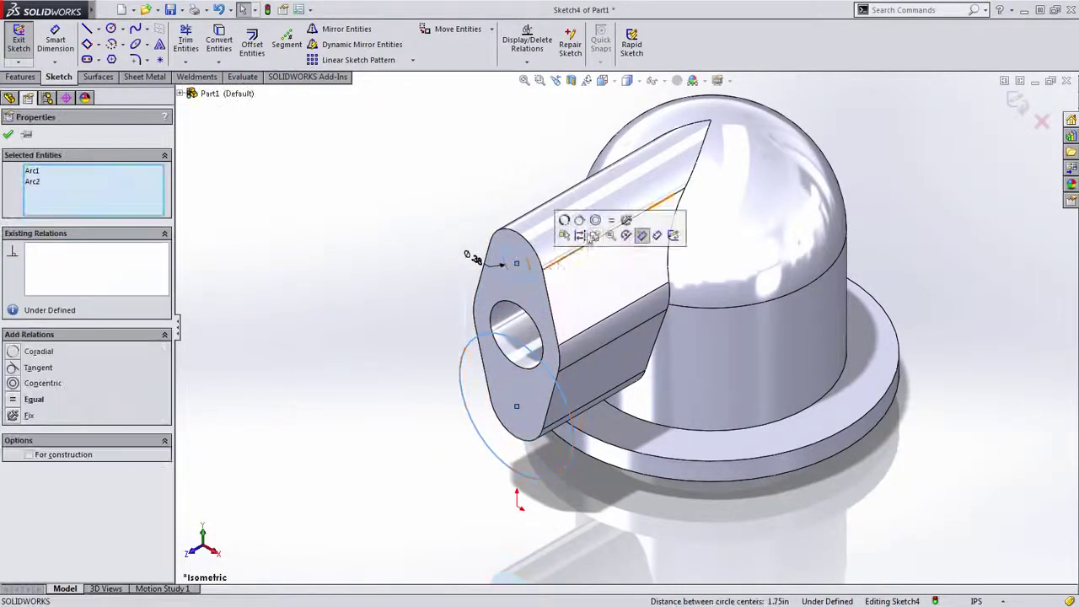
left_click(611, 223)
left_click(344, 391)
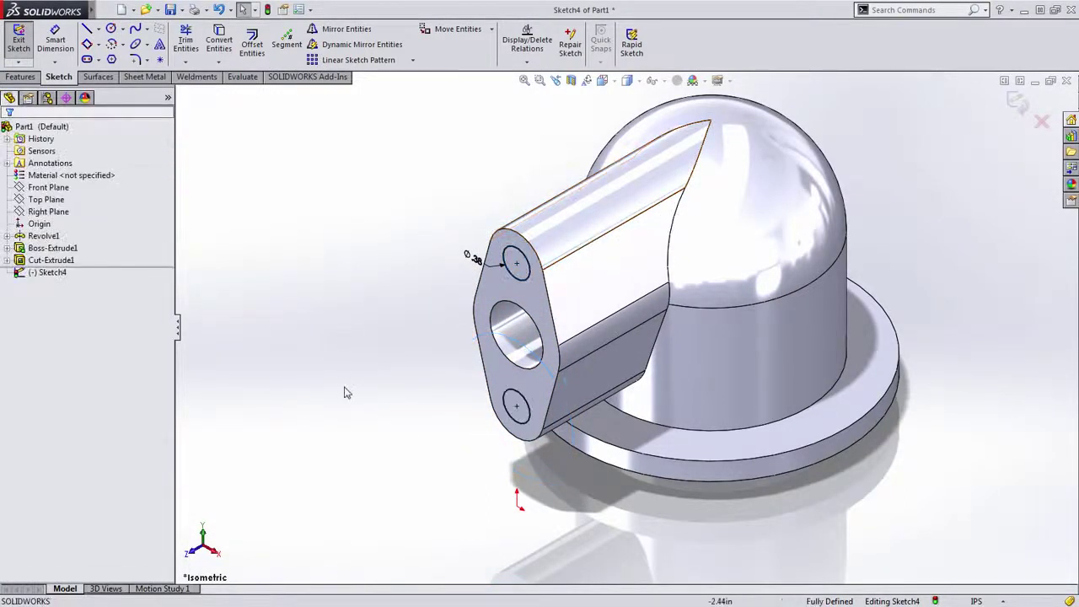
Step: Try a diameter of 0.5 in for the upper circle, and set it back to 0.38 in
left_click_drag(473, 258, 462, 196)
double_click(465, 194)
type(".5")
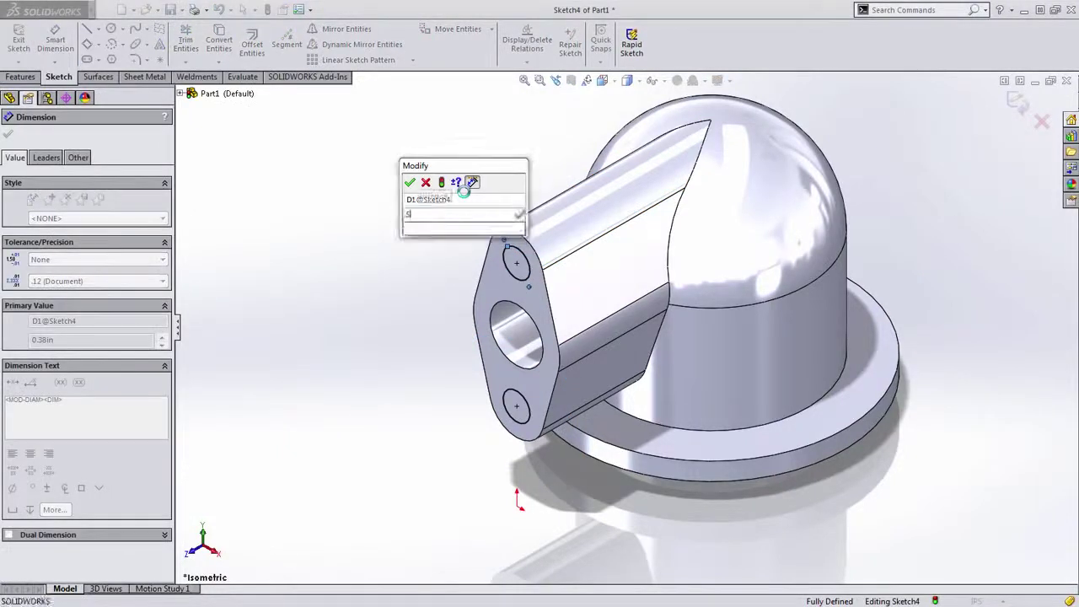
key("Return")
double_click(465, 193)
type(".38")
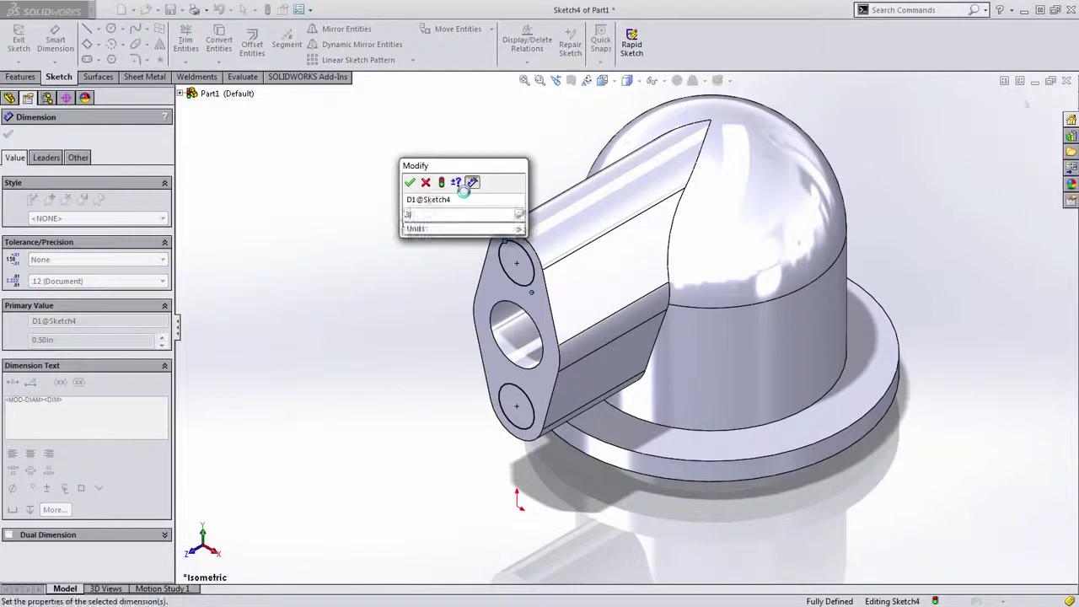
key("Return")
Step: Close the sketch and cut-extrude the two small circles 1 in deep into the boss
double_click(386, 254)
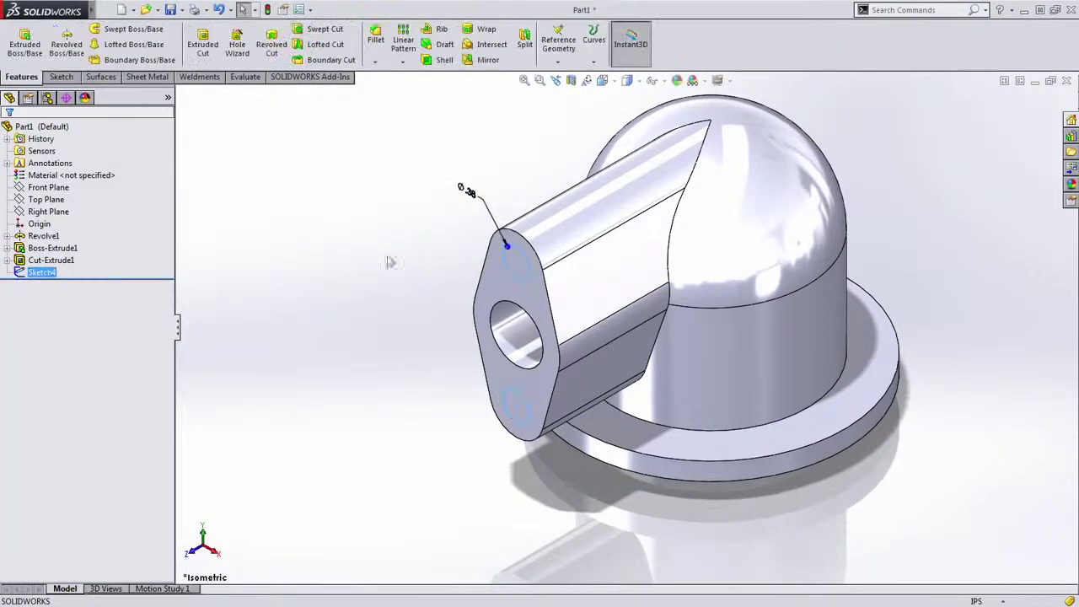
key("s")
left_click(409, 303)
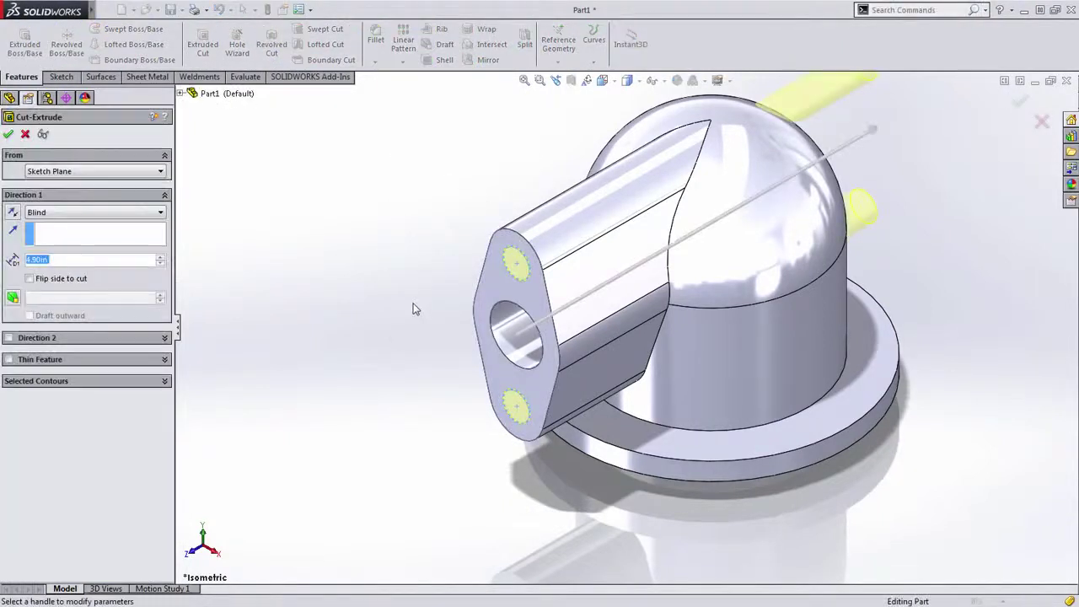
type("1")
key("Return")
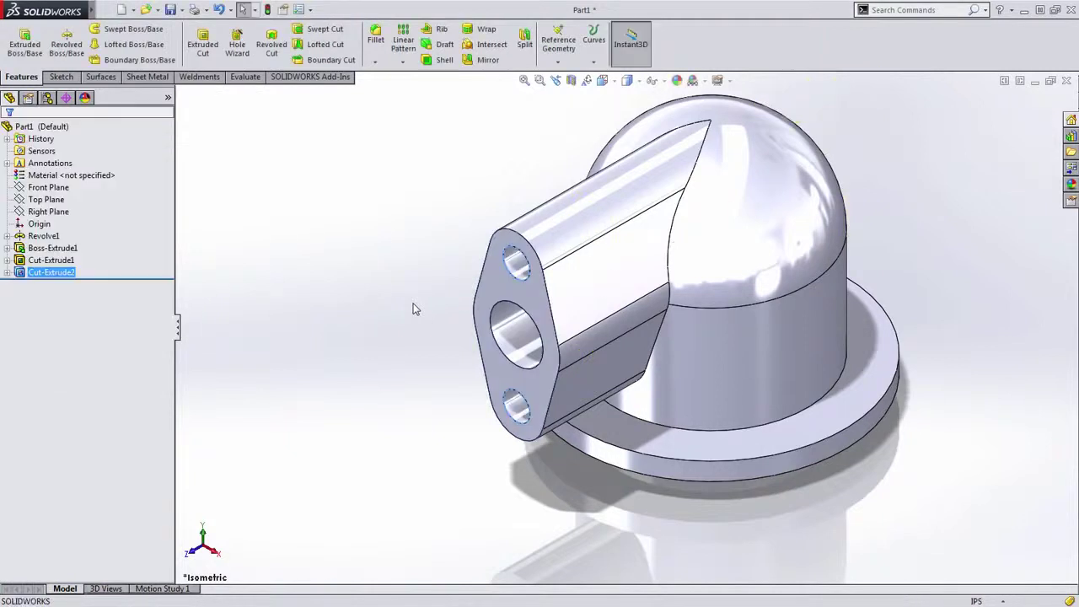
Step: Start a circular pattern with the boss, its central through hole and the two small end-face holes as features
scroll(390, 329, "up", 3)
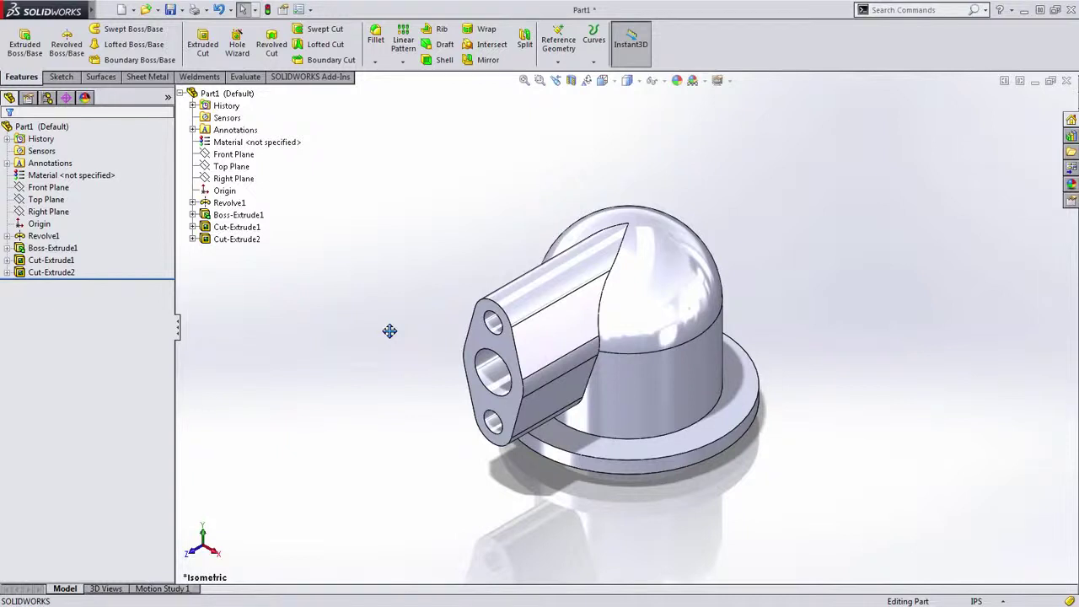
left_click(402, 61)
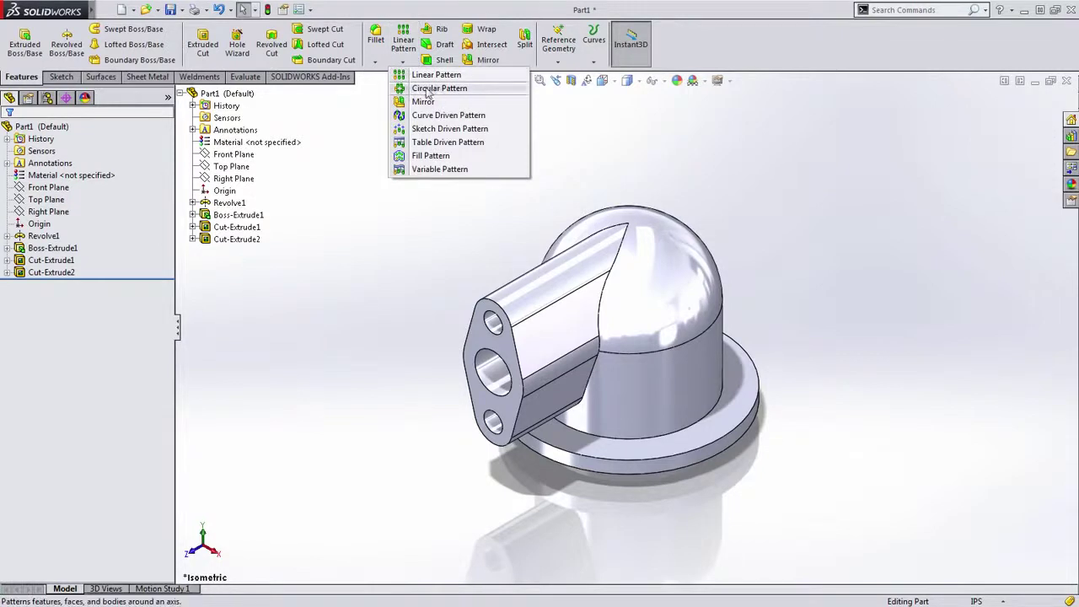
left_click(436, 88)
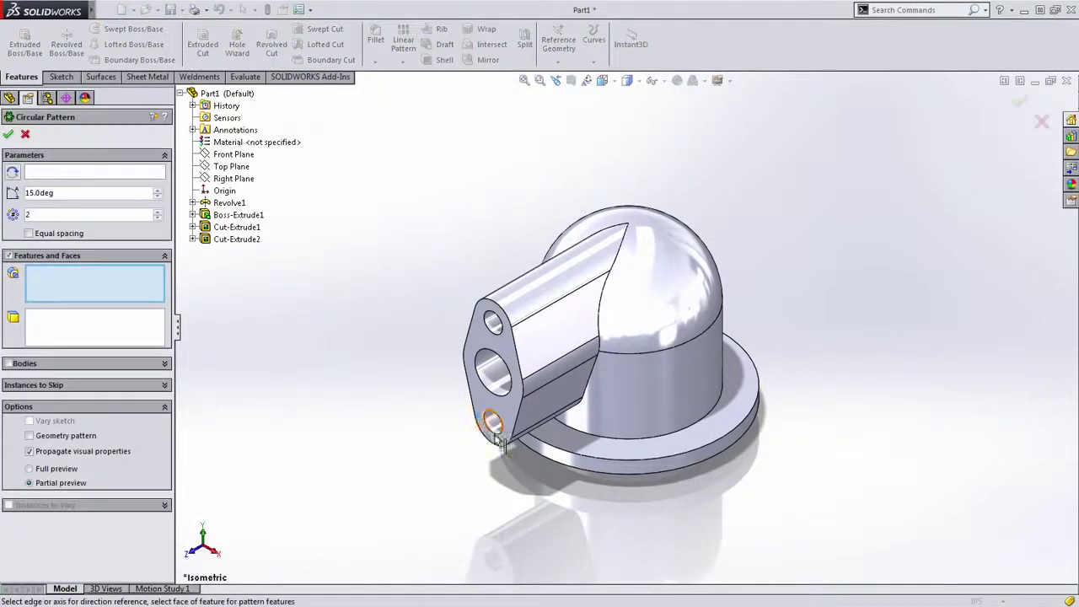
scroll(494, 422, "down", 2)
left_click(547, 327)
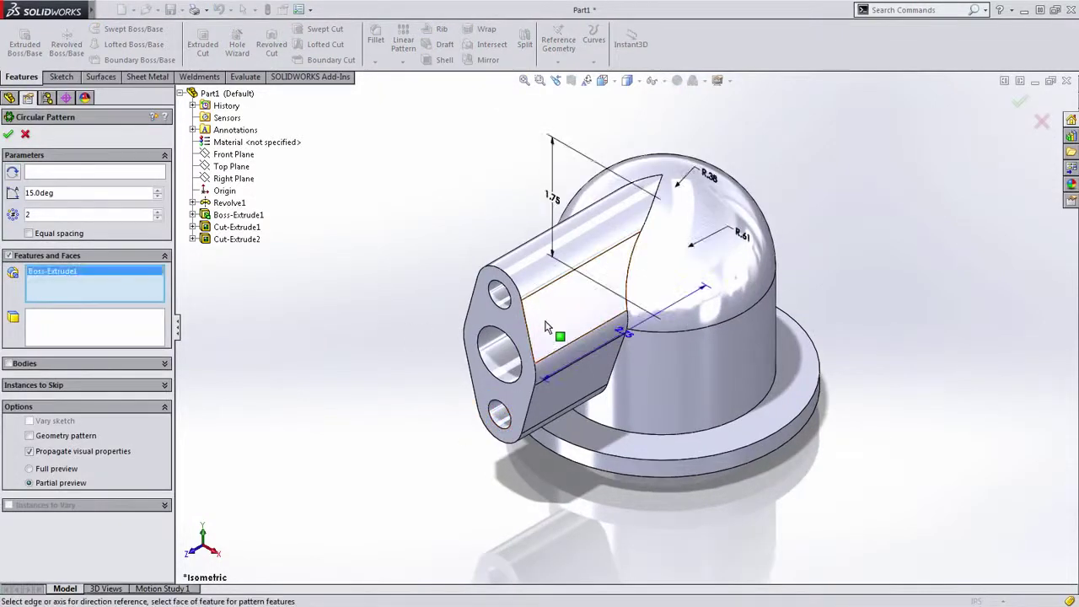
left_click(504, 362)
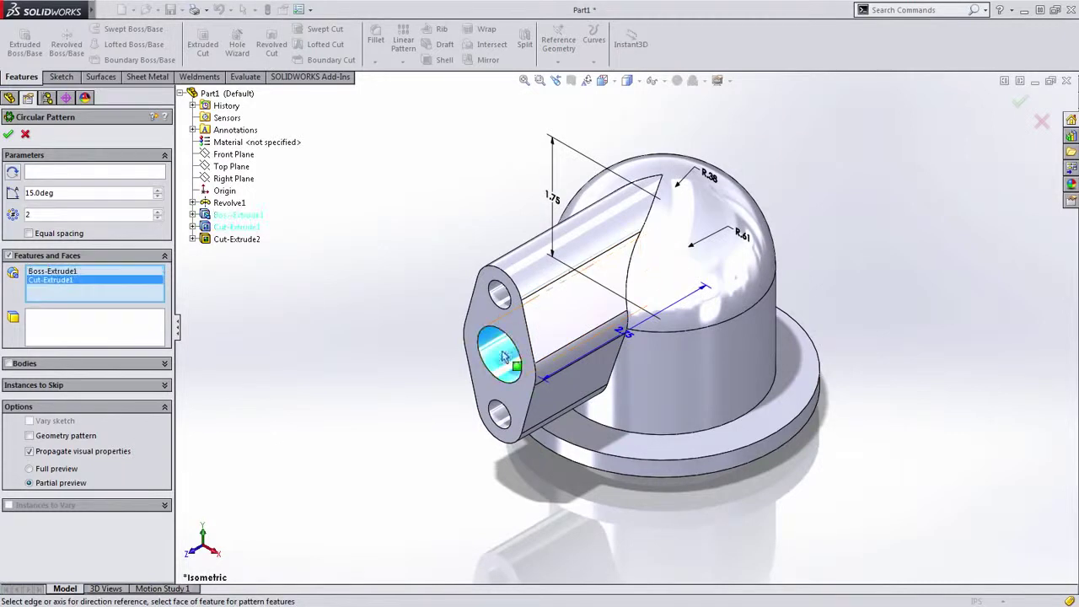
left_click(500, 301)
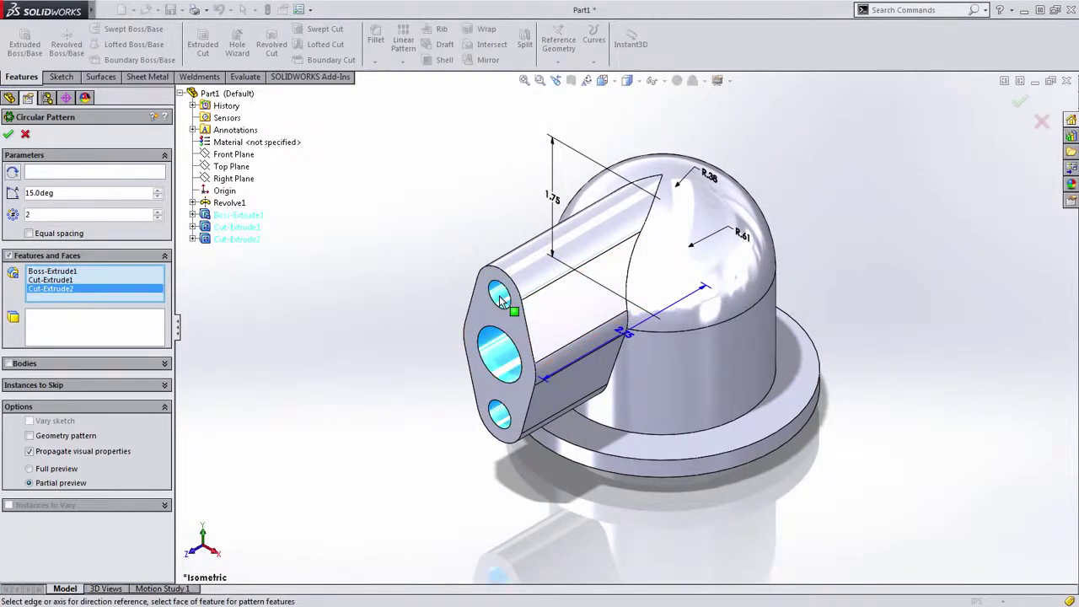
Step: Pattern the features around the cylindrical body's face with two instances spaced 45 degrees apart
left_click(82, 176)
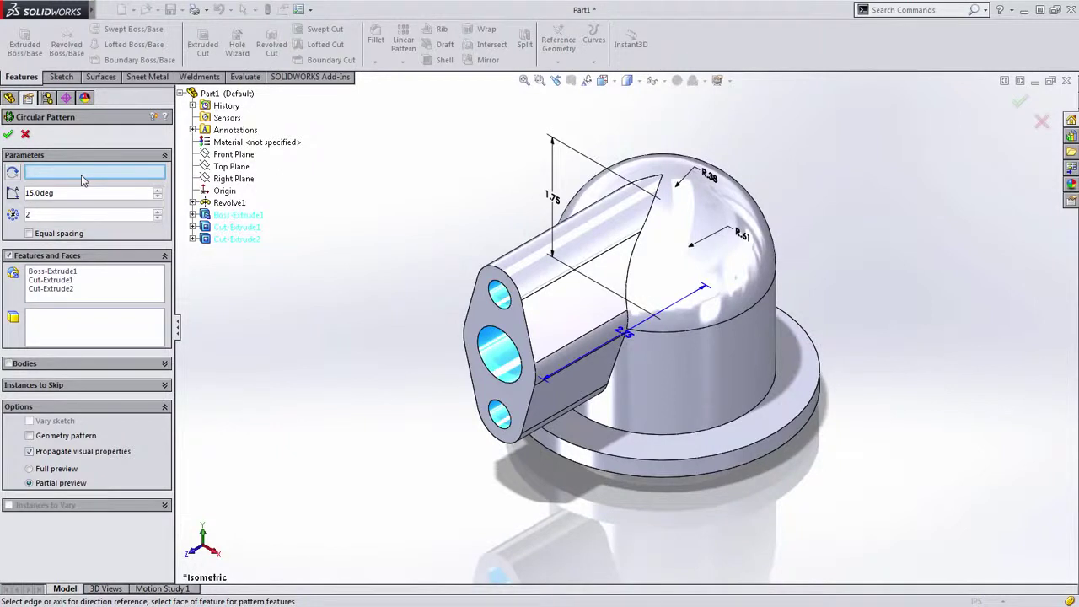
left_click(681, 390)
middle_click_drag(560, 457, 590, 434)
left_click(13, 174)
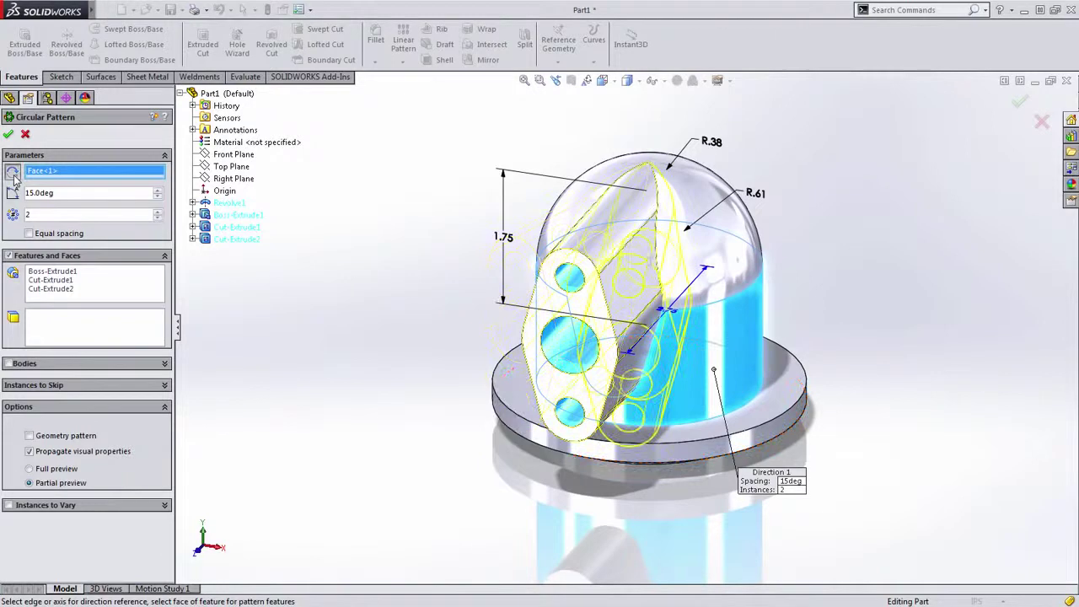
type("45")
key("Return")
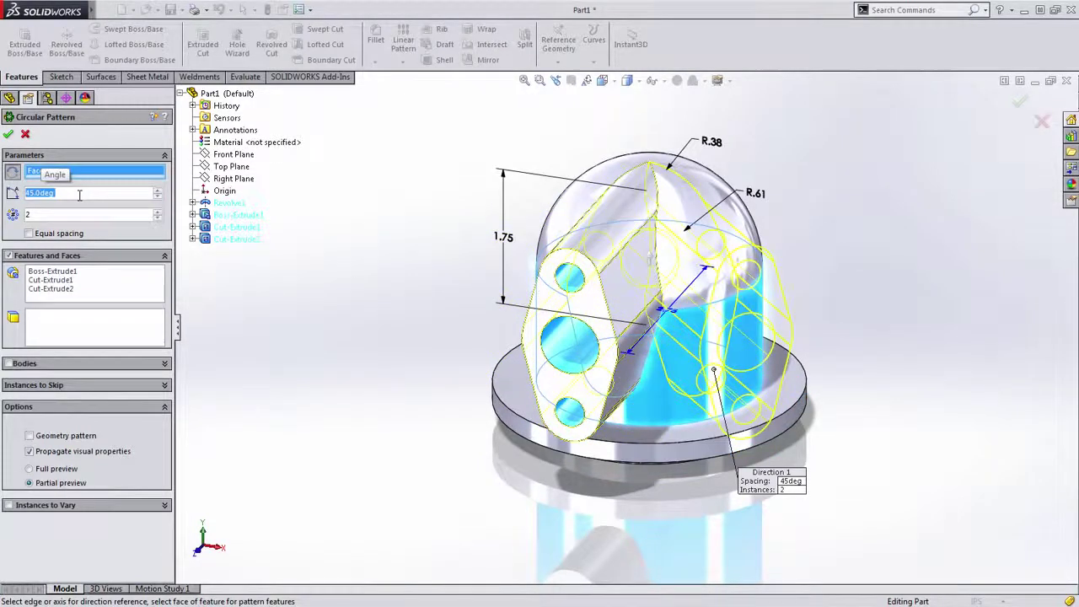
key("Return")
Step: Start a reference plane with the temporary axes shown, using the domed body's vertical axis as first reference
middle_click_drag(369, 387, 466, 337)
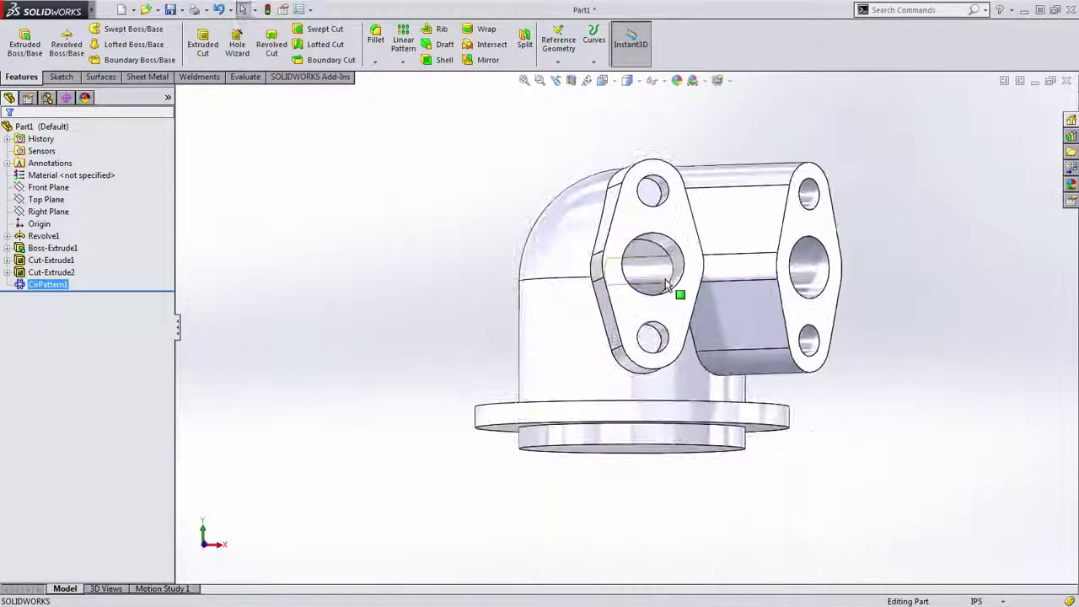
middle_click_drag(661, 330, 505, 416)
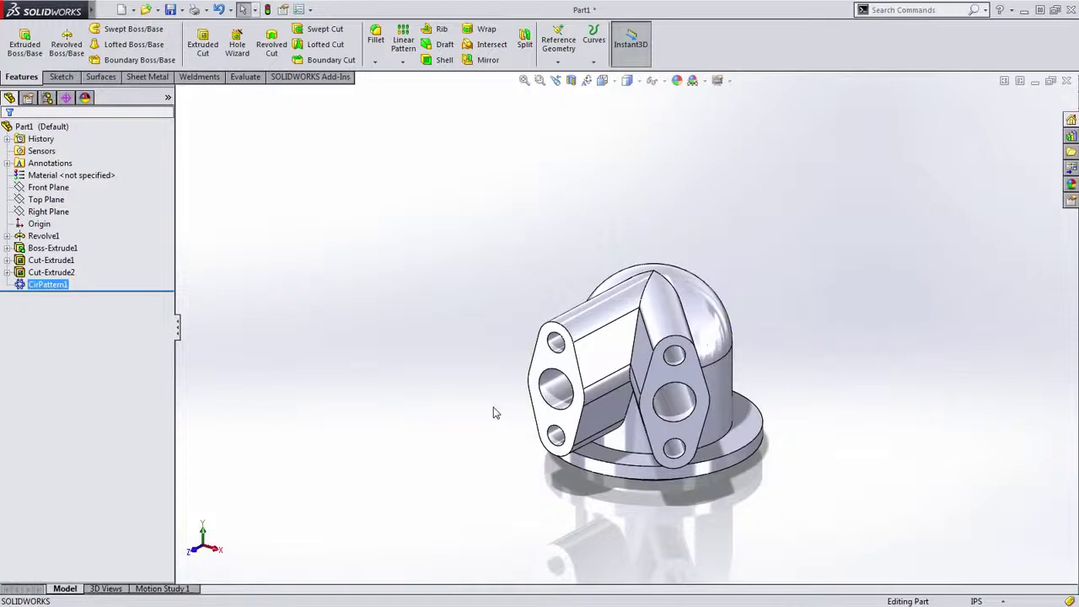
middle_click_drag(492, 404, 410, 397, "ctrl")
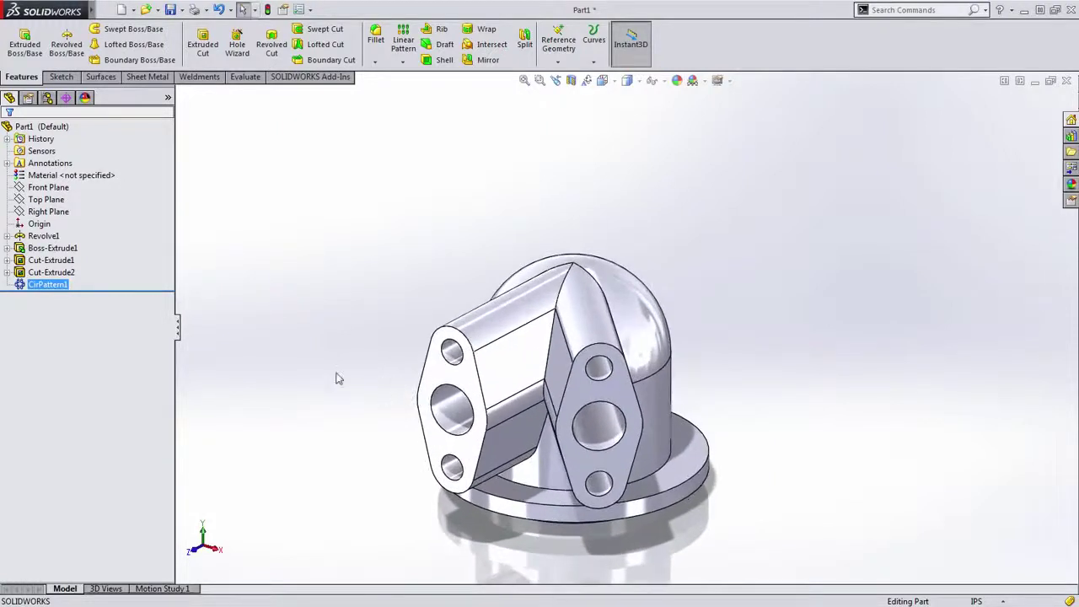
middle_click_drag(312, 387, 335, 376, "ctrl")
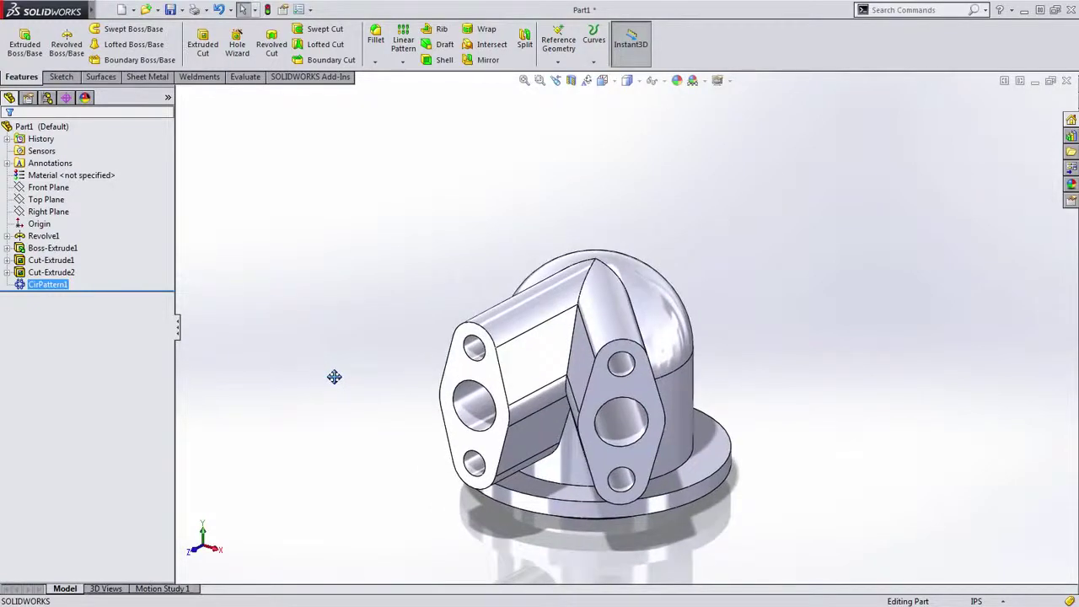
left_click(334, 379)
left_click(558, 42)
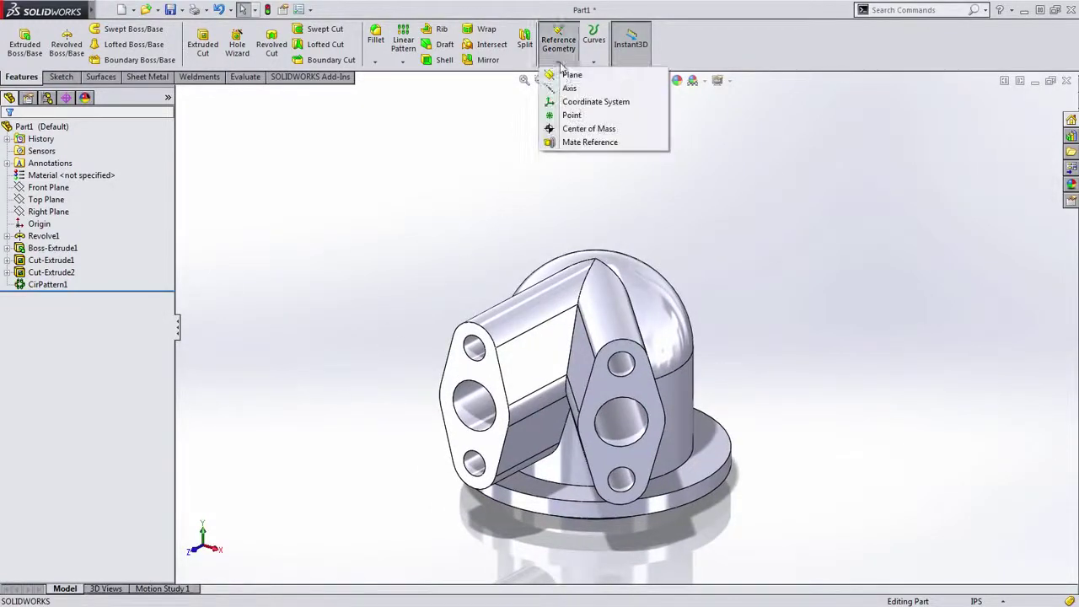
left_click(563, 75)
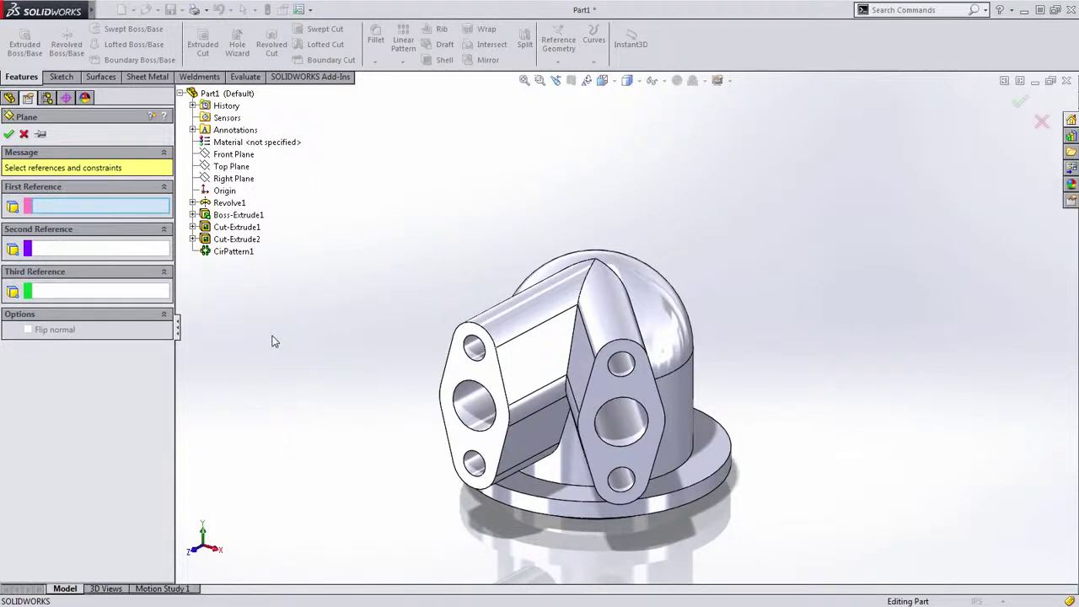
left_click(663, 81)
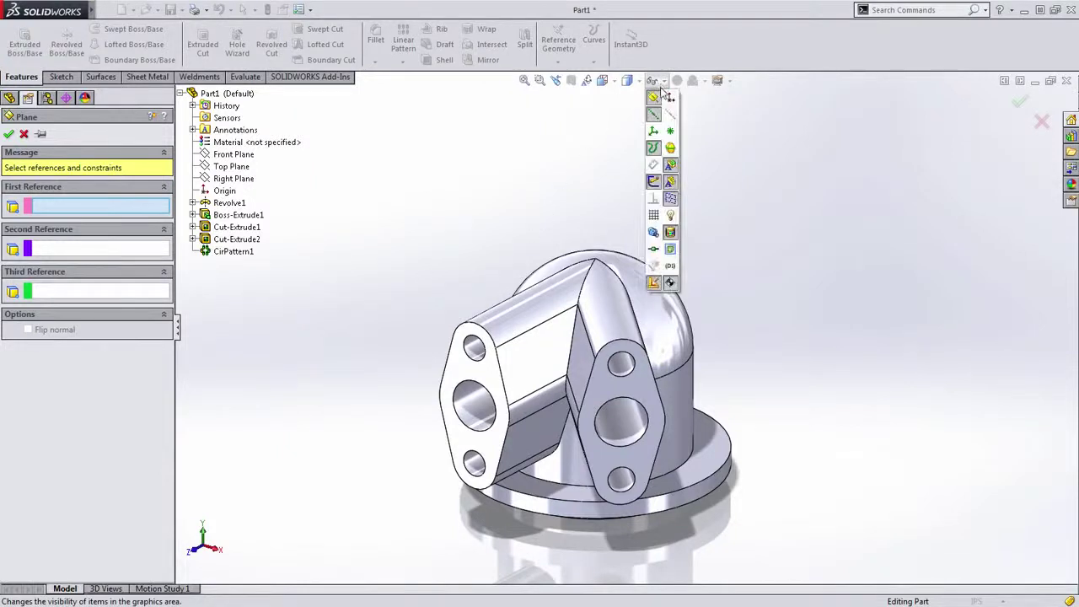
left_click(653, 148)
middle_click_drag(764, 312, 545, 342)
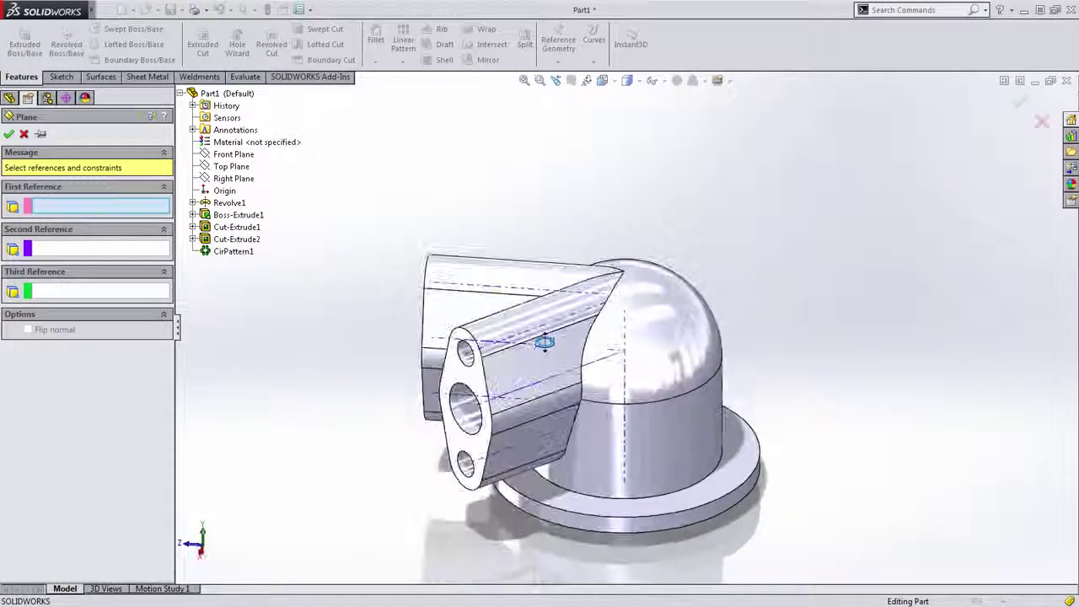
left_click(627, 328)
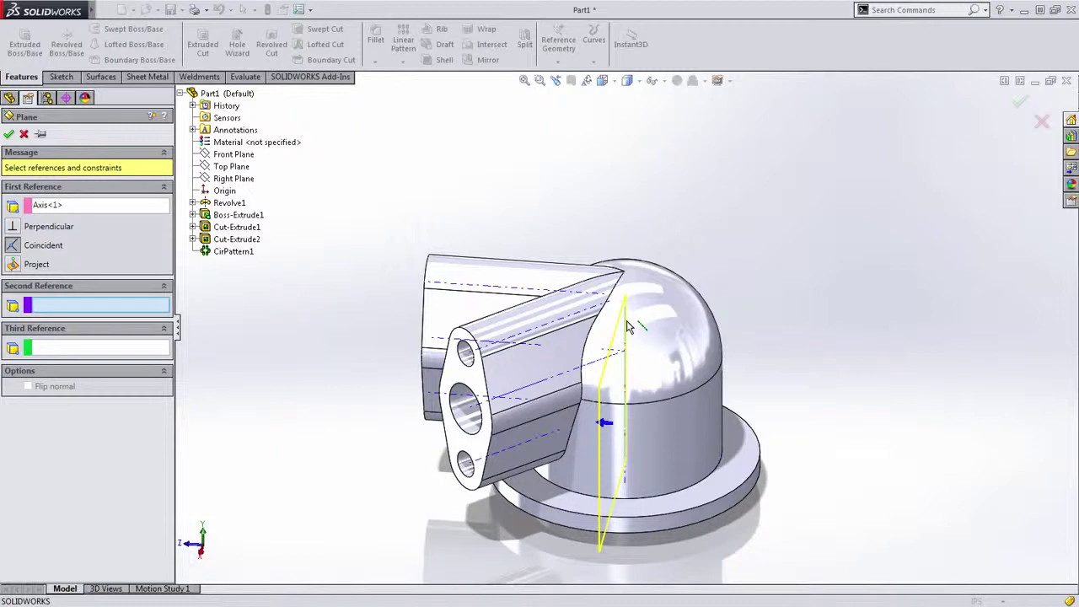
Step: Hide the temporary axes and create the plane at 45 degrees to the Right Plane
left_click(655, 81)
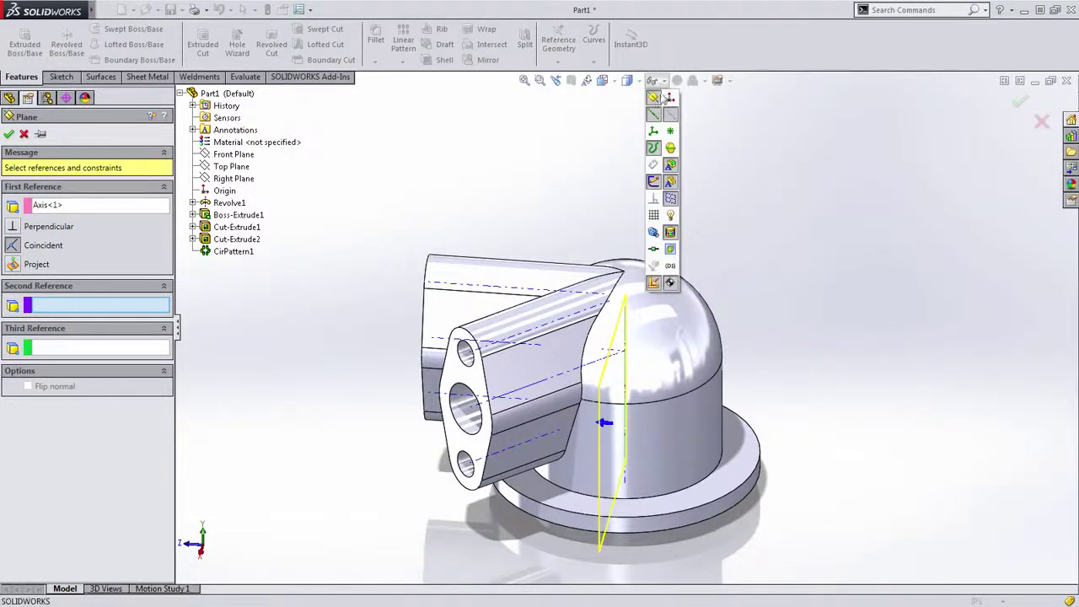
middle_click_drag(763, 323, 663, 312)
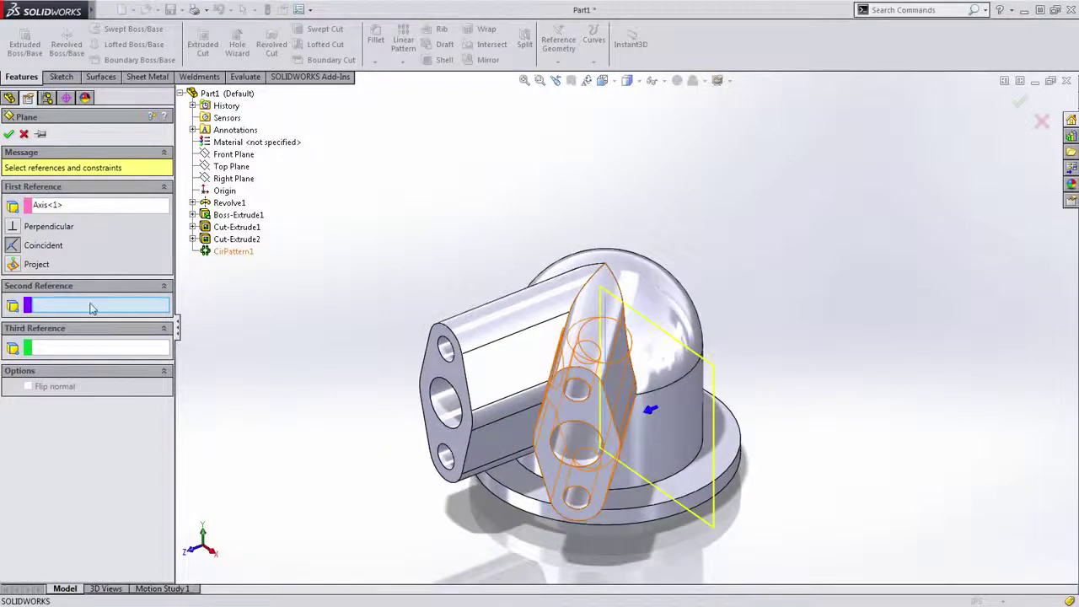
left_click(233, 177)
middle_click_drag(420, 322, 433, 491)
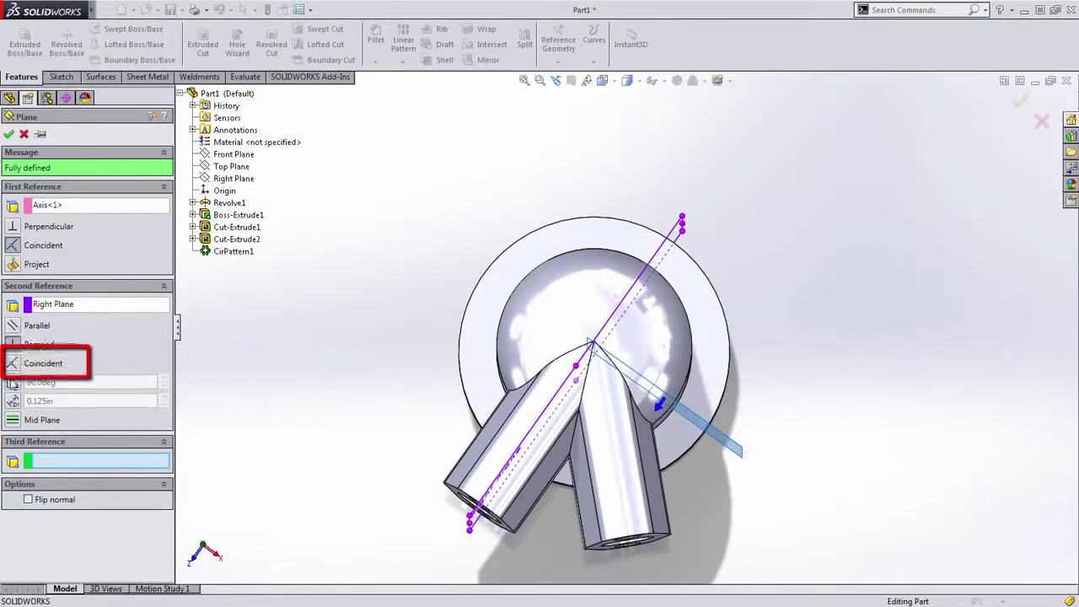
left_click(13, 382)
type("45")
key("Return")
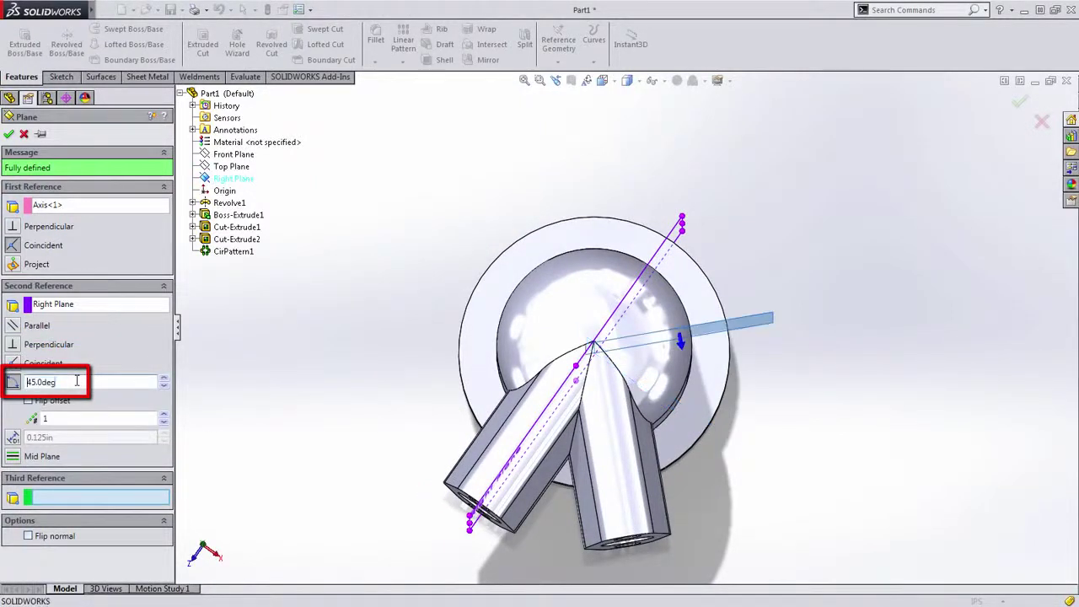
middle_click_drag(331, 451, 330, 309)
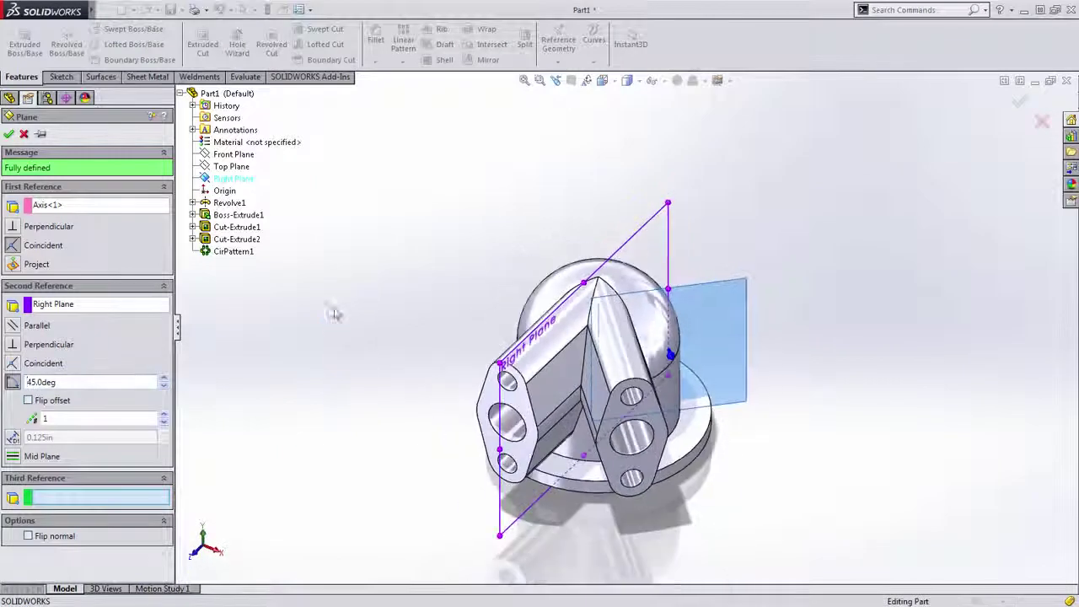
left_click(1018, 101)
Step: Enlarge the new plane's outline around the part and start a sketch on it
left_click_drag(410, 363, 415, 364)
left_click_drag(571, 300, 573, 268)
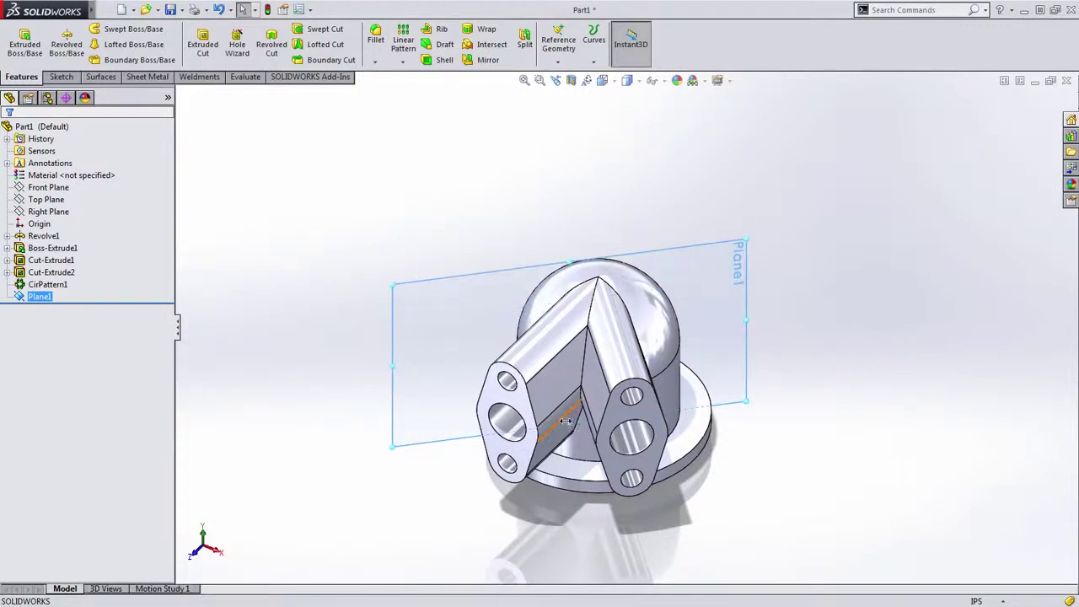
right_click(317, 221)
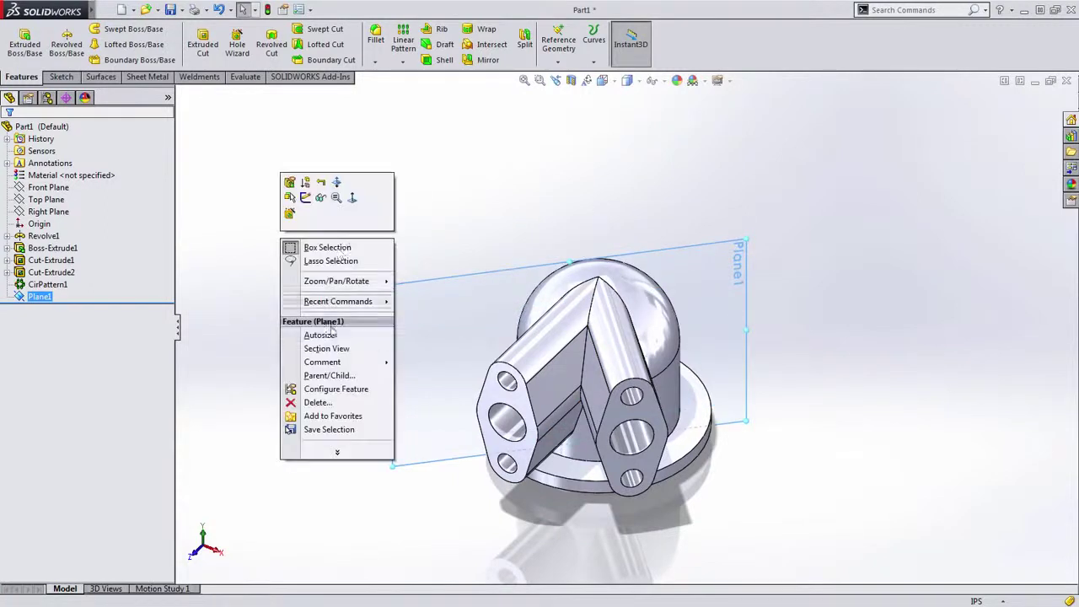
left_click(305, 197)
Step: View the sketch plane straight on from its reverse side, with the domed part upright
key("ctrl+8")
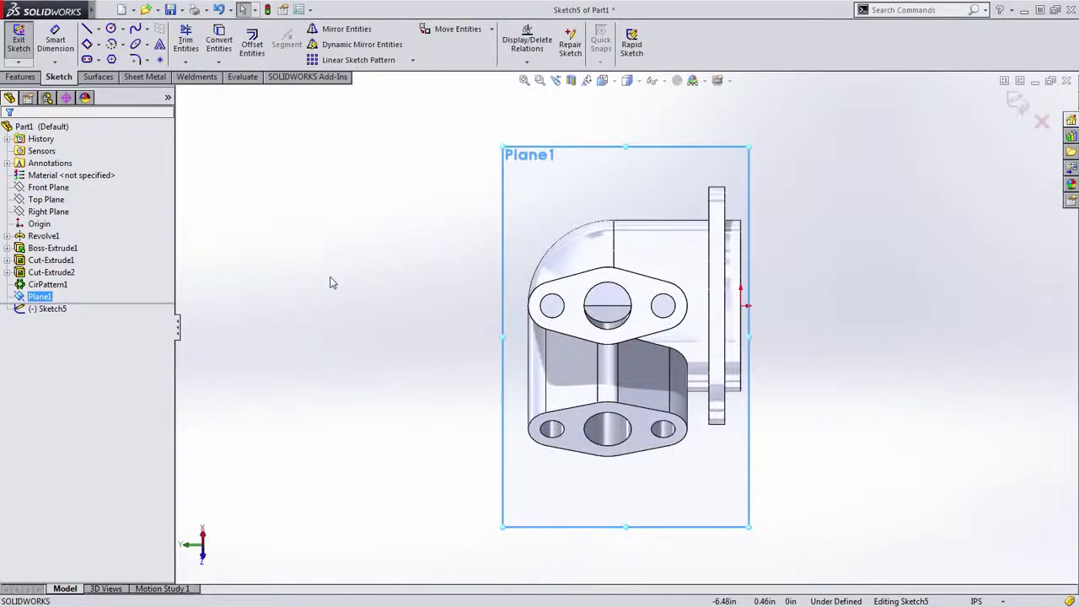
key("ctrl+8")
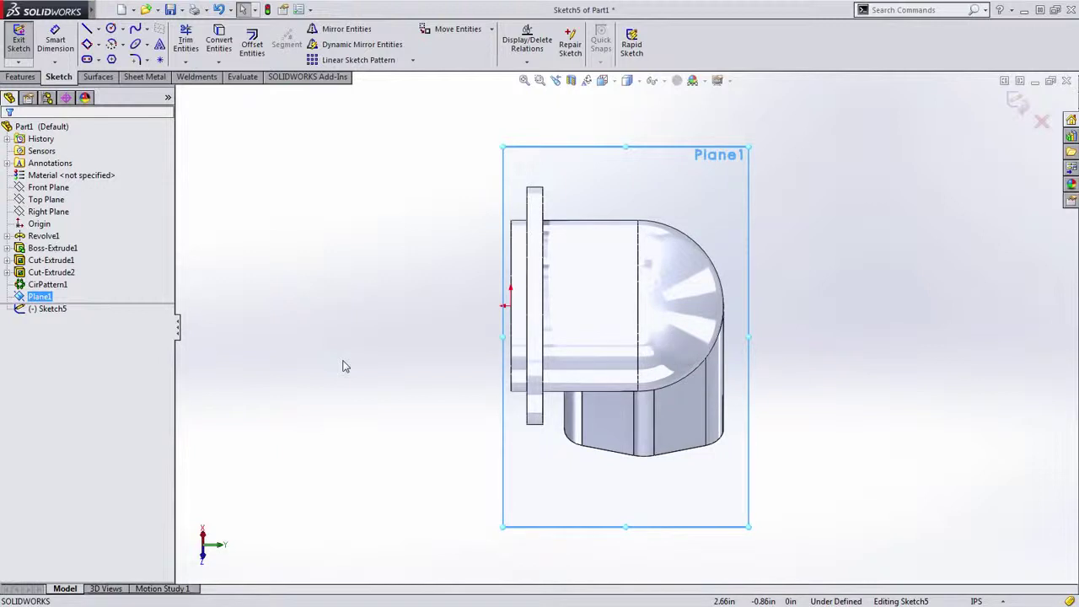
key("alt+Right")
key("alt+Left")
key("alt+Left")
key("alt+Left")
key("alt+Left")
key("alt+Left")
key("alt+Left")
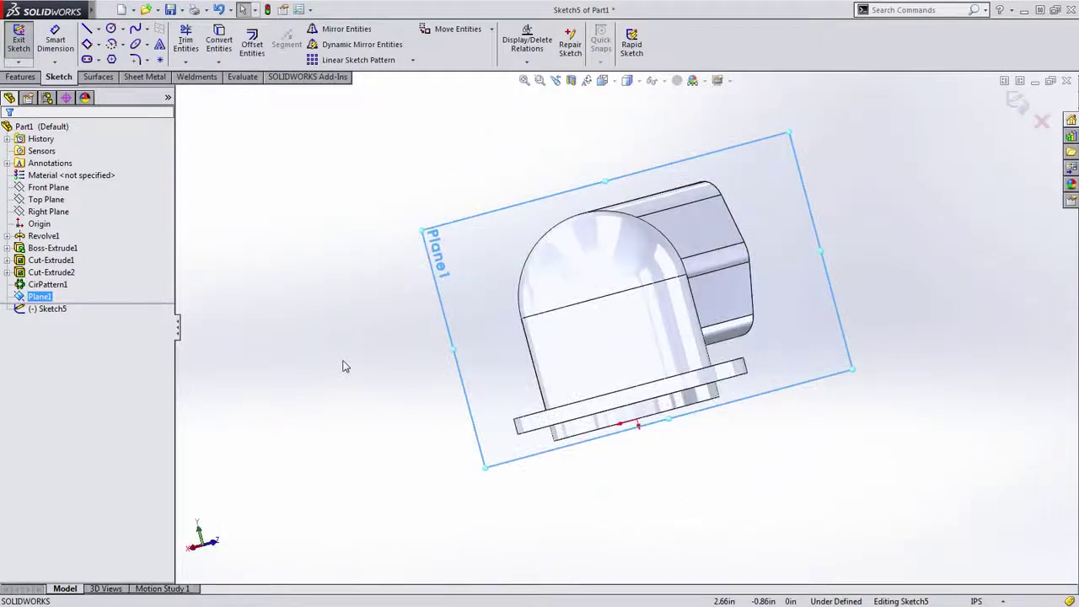
key("alt+Left")
left_click(900, 333)
middle_click_drag(896, 334, 822, 409, "ctrl")
scroll(821, 409, "down", 1)
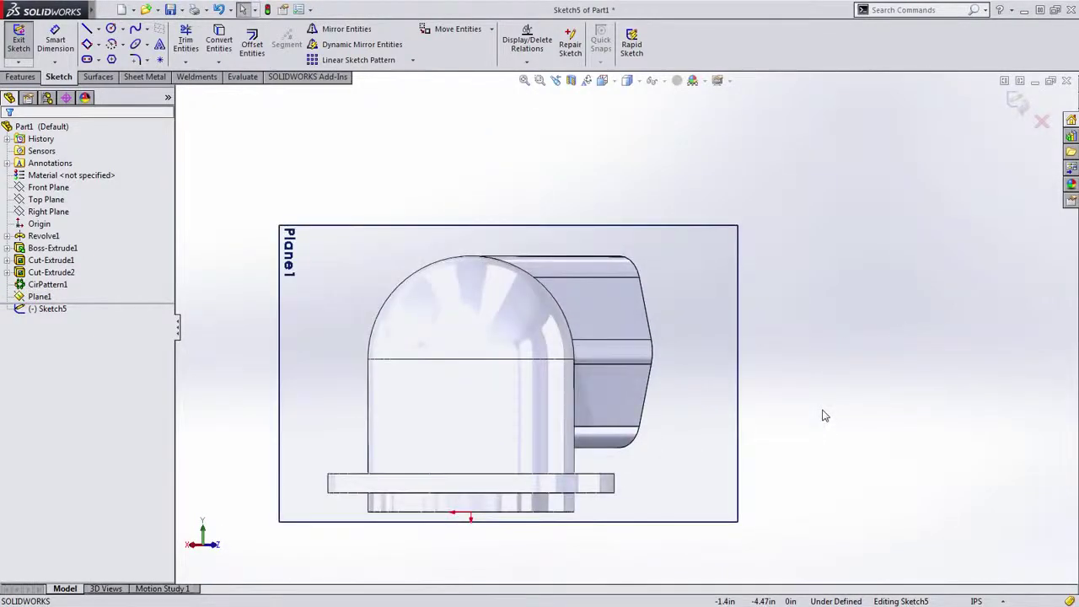
middle_click_drag(825, 407, 823, 419, "ctrl")
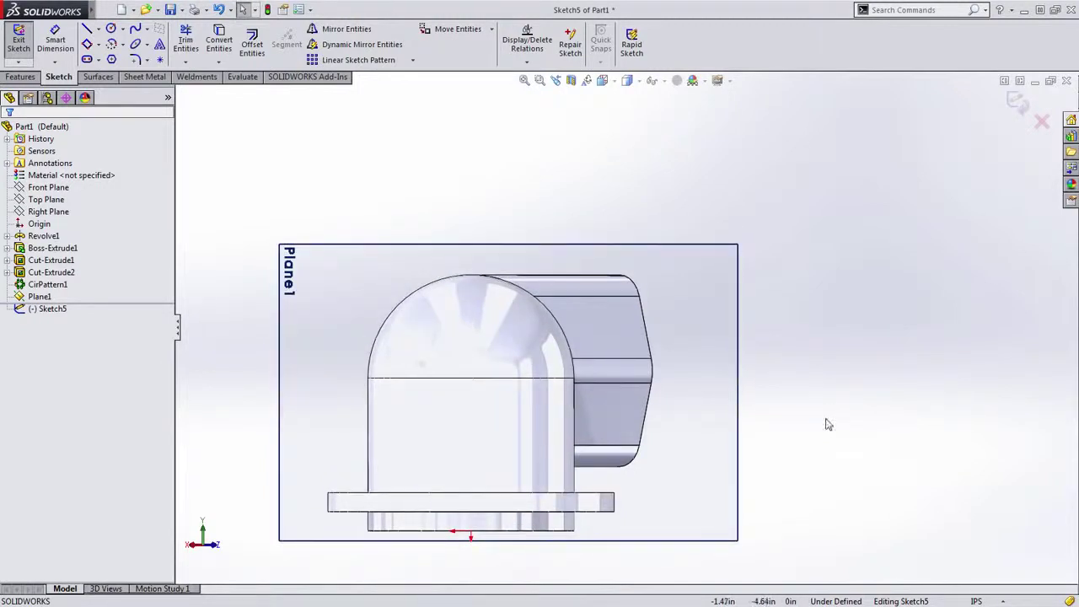
Step: Sketch a sloped construction centerline from inside the dome to a point beyond the bosses and the plane's edge
key("s")
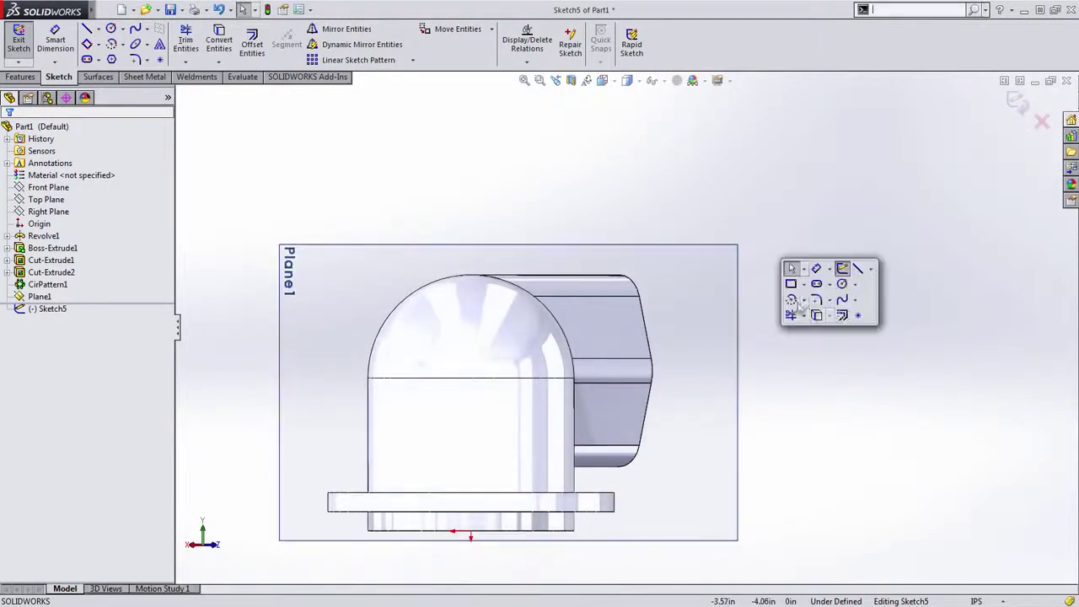
left_click(871, 271)
left_click(886, 298)
scroll(503, 371, "down", 2)
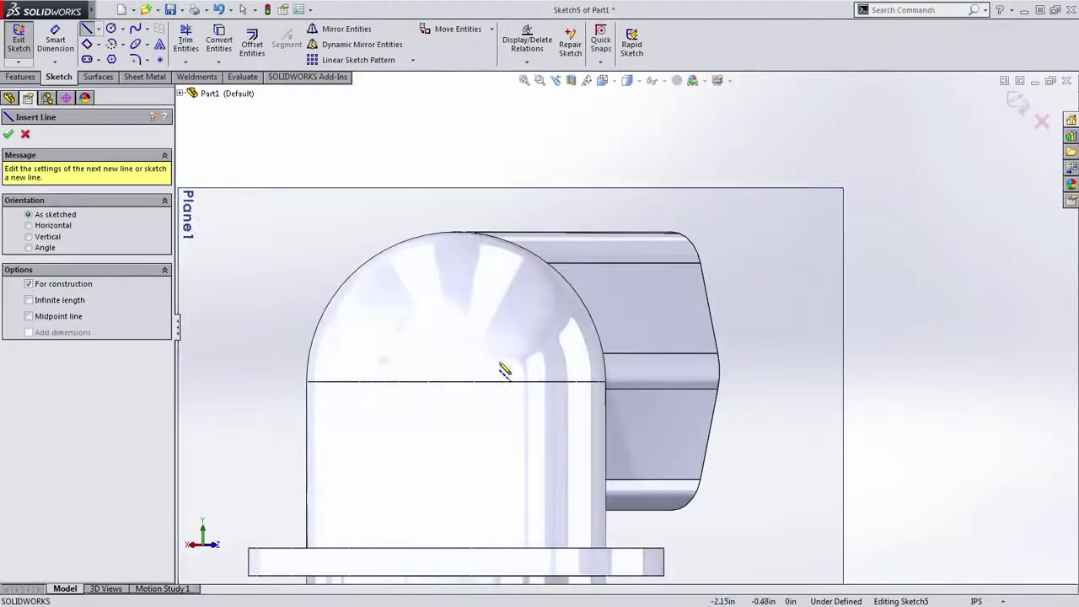
left_click(390, 344)
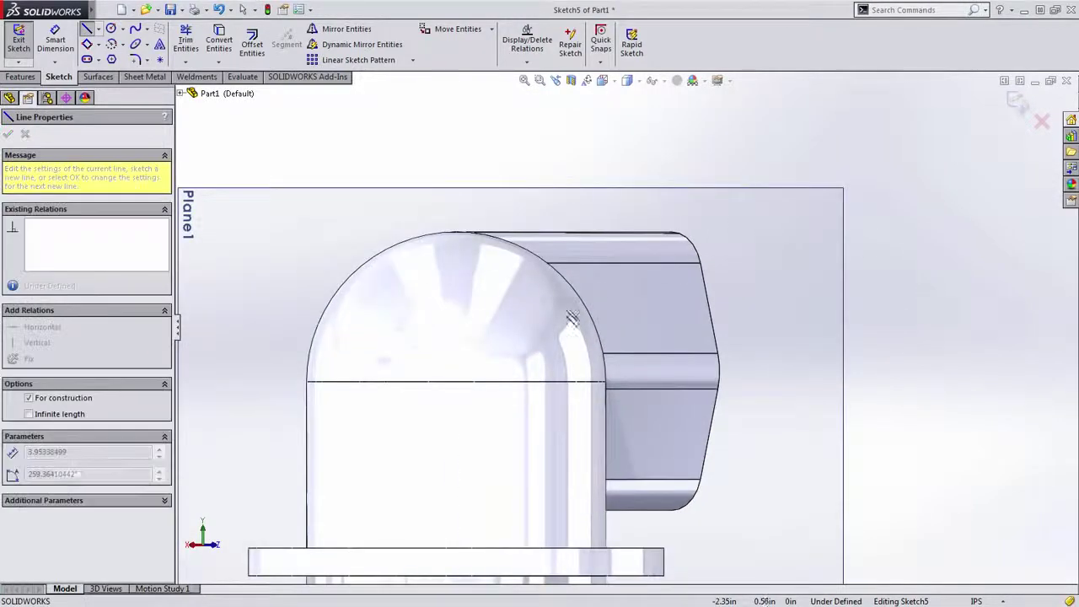
left_click(877, 231)
key("Escape")
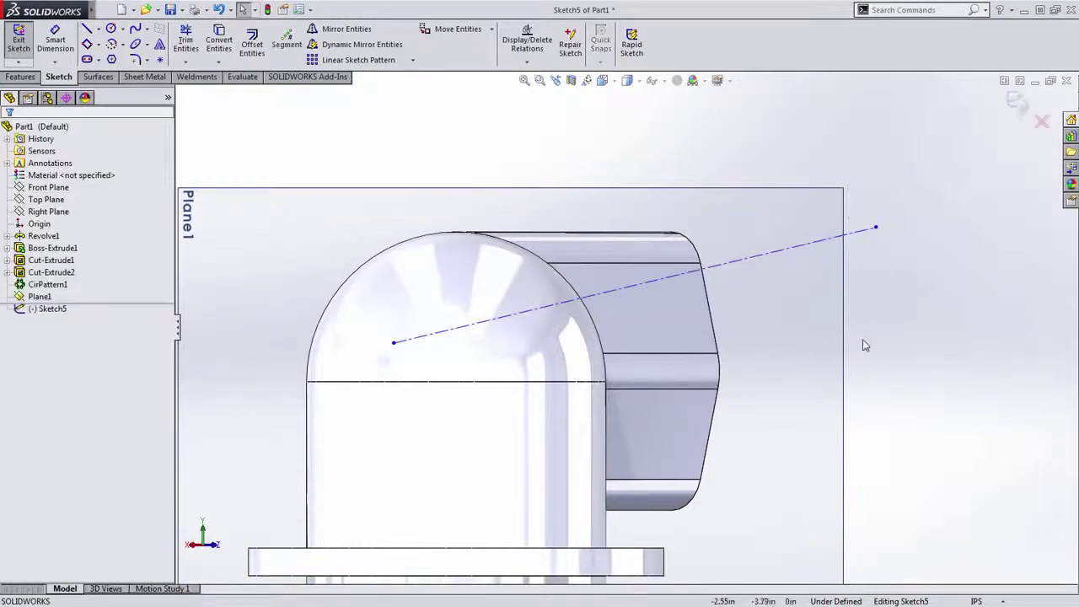
Step: Shift the centerline's inner endpoint slightly and align it with the origin on the body's axis using a Horizontal relation
scroll(783, 354, "up", 3)
scroll(761, 354, "down", 3)
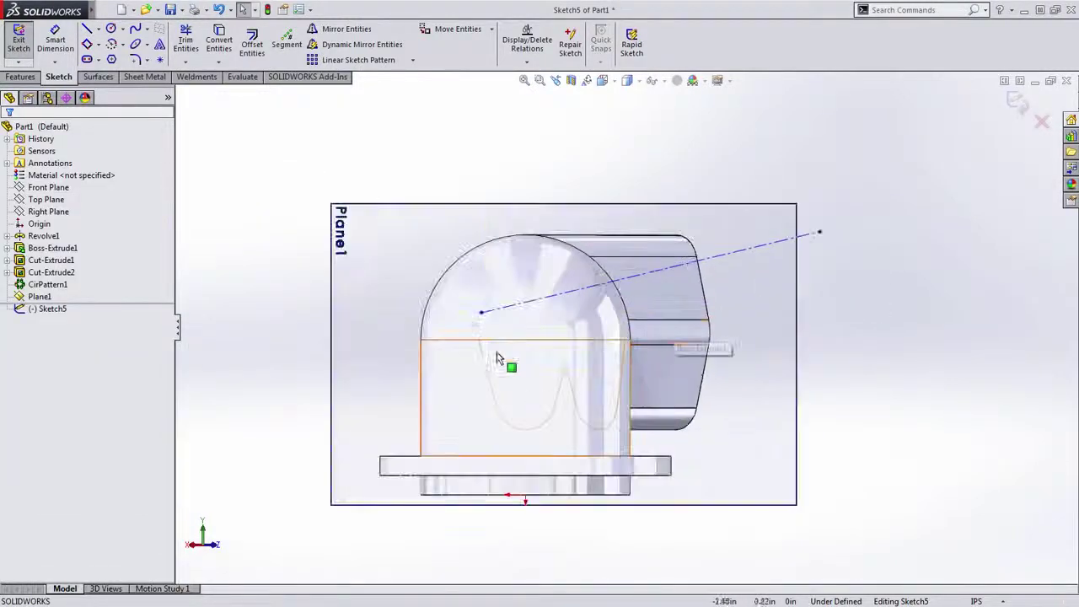
mouse_move(481, 313)
left_mouse_down()
mouse_move(580, 299)
mouse_move(476, 318)
mouse_move(526, 389)
mouse_move(479, 301)
left_mouse_up()
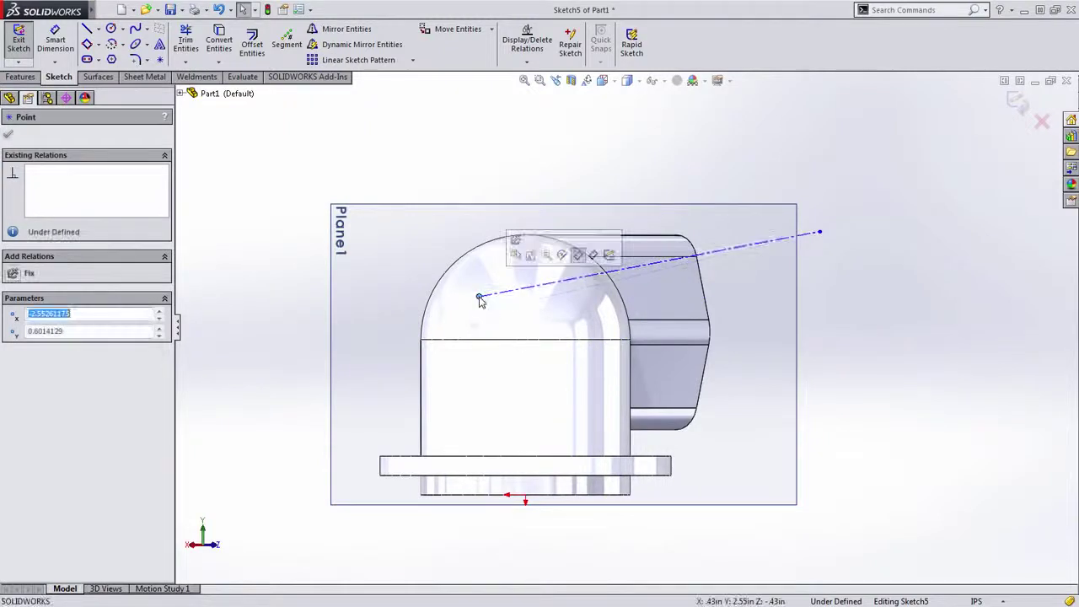
left_click(525, 497, "ctrl")
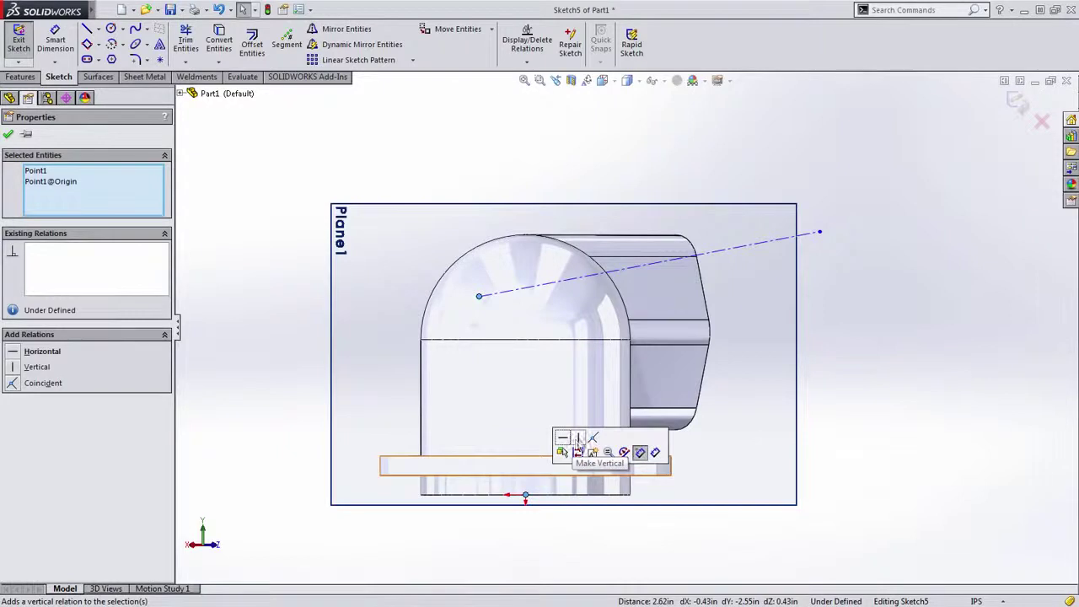
left_click(579, 451)
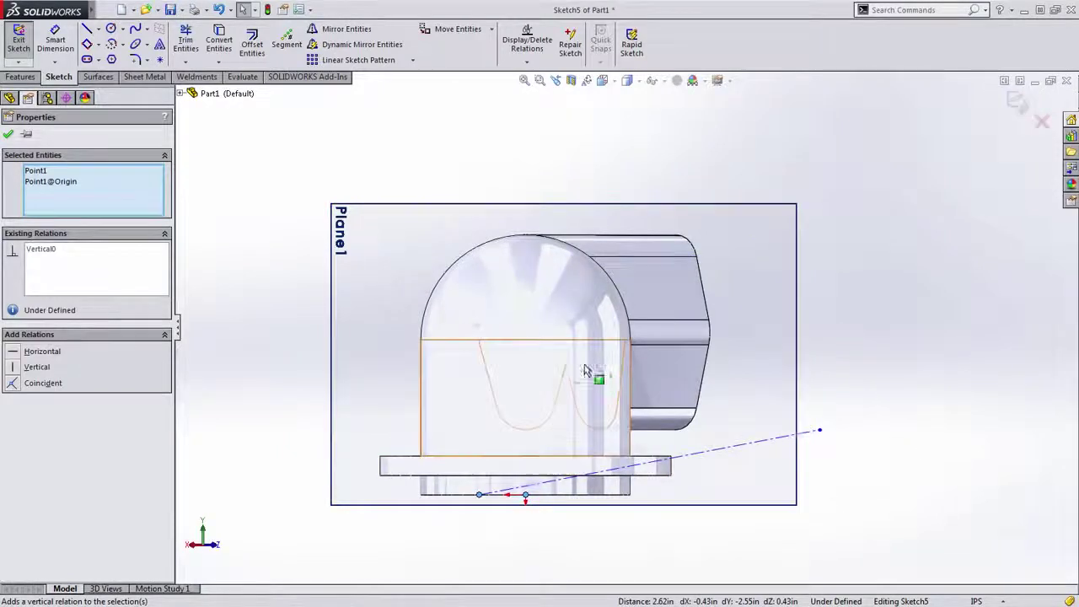
key("ctrl+z")
left_click(44, 355)
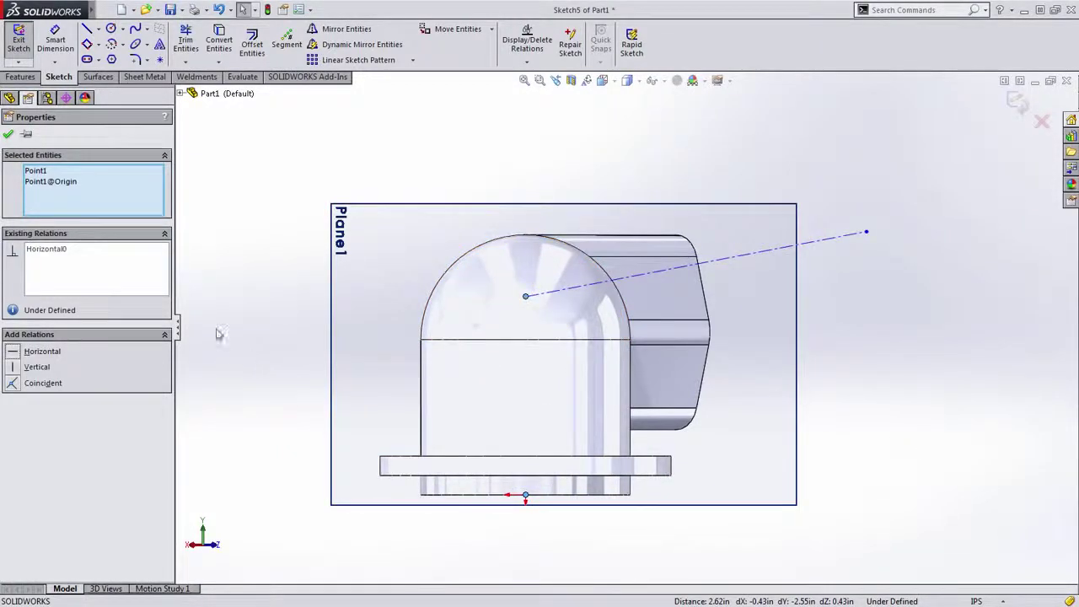
left_click(218, 332)
Step: Dimension the angle between the centerline and the dome's base edge as 6 degrees
scroll(478, 388, "down", 1)
key("s")
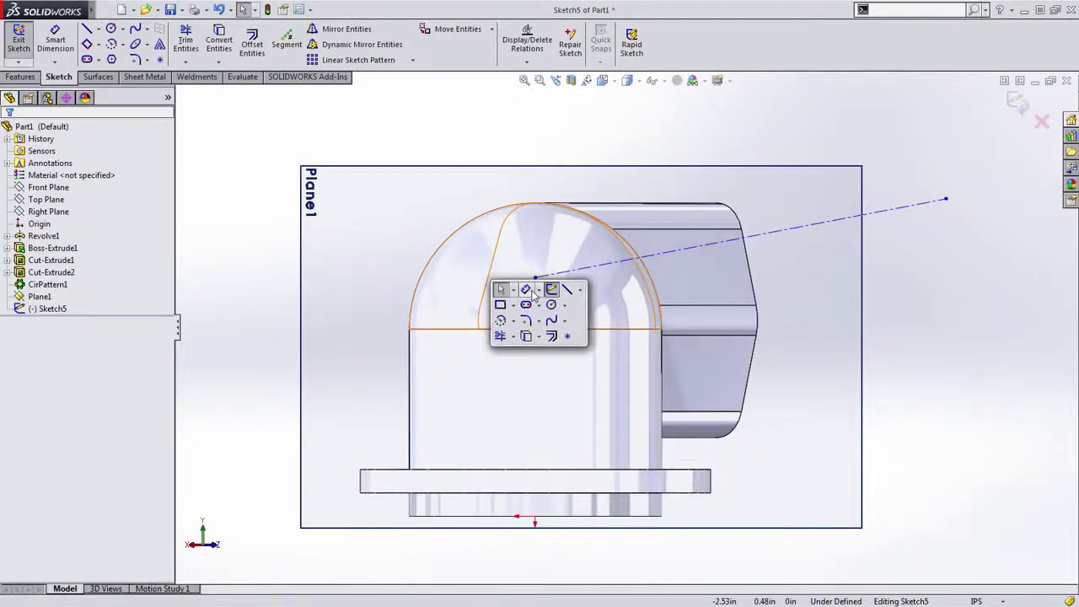
left_click(529, 290)
left_click(604, 330)
left_click(654, 255)
left_click(807, 291)
type("6")
key("Return")
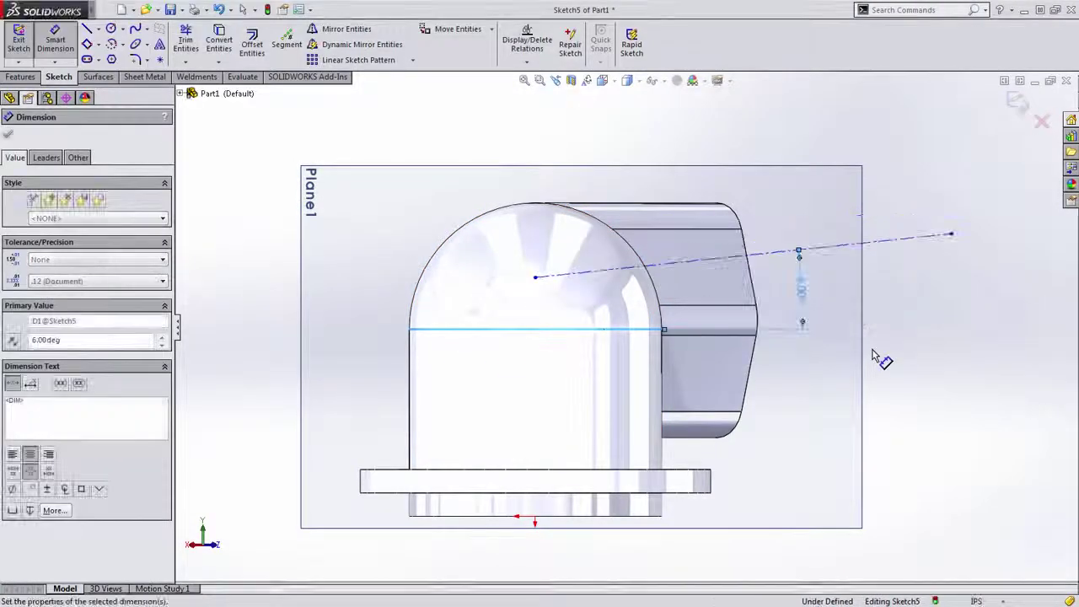
key("Escape")
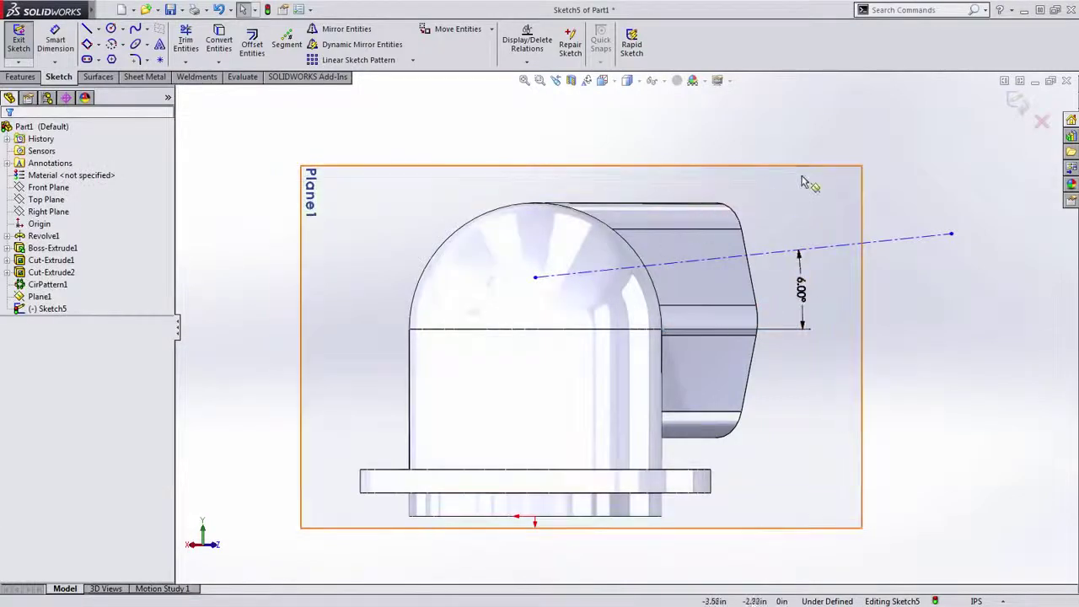
Step: Sketch a three-point corner rectangle about 2.65 in by 0.5 in on the upper side of the centerline, starting at its inner endpoint
scroll(765, 197, "down", 1)
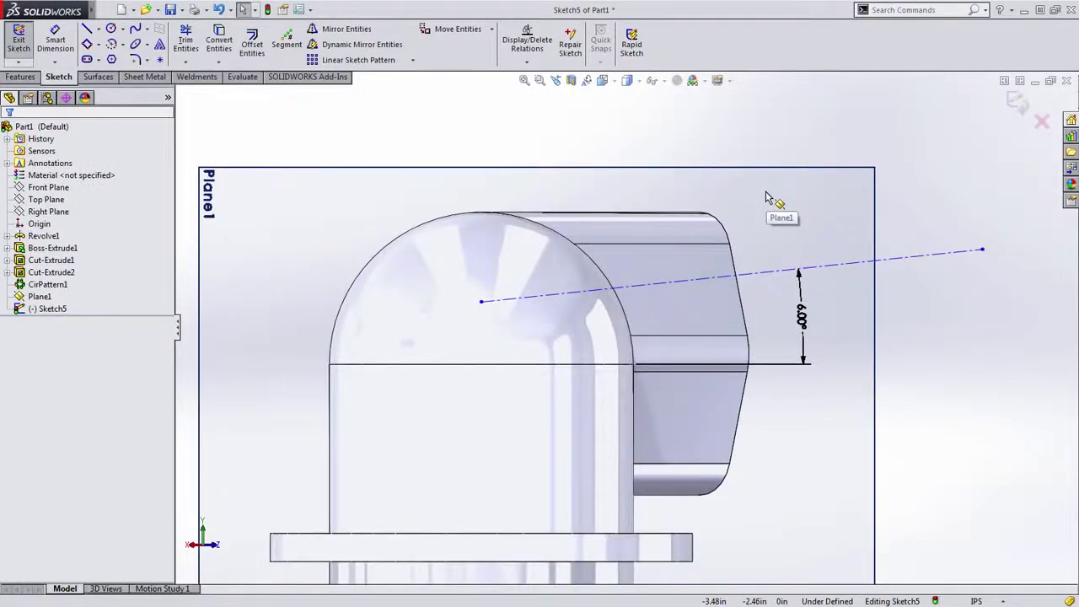
key("s")
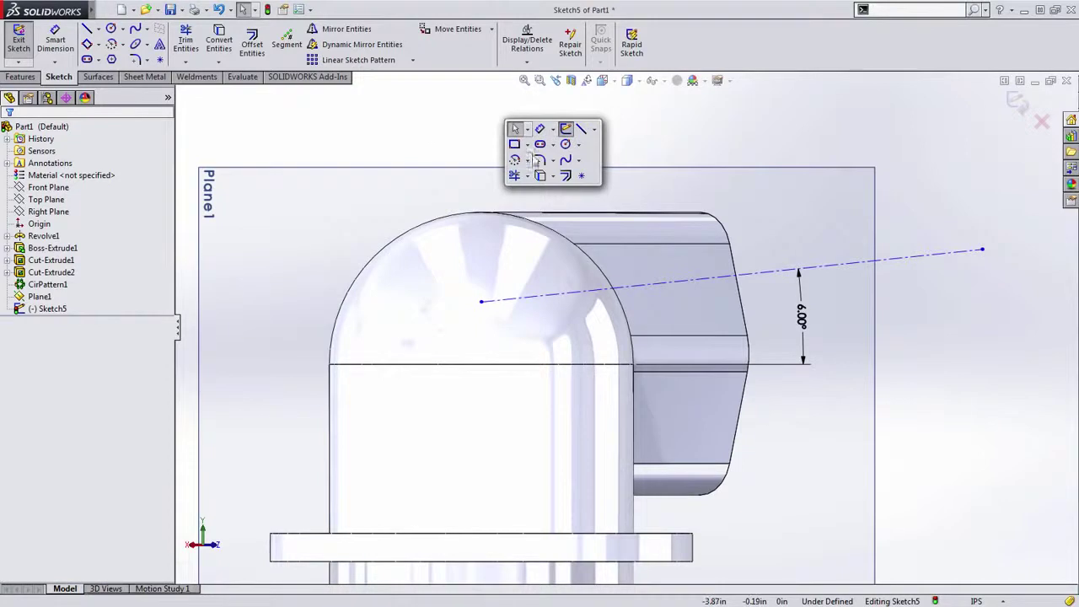
left_click(528, 144)
left_click(546, 197)
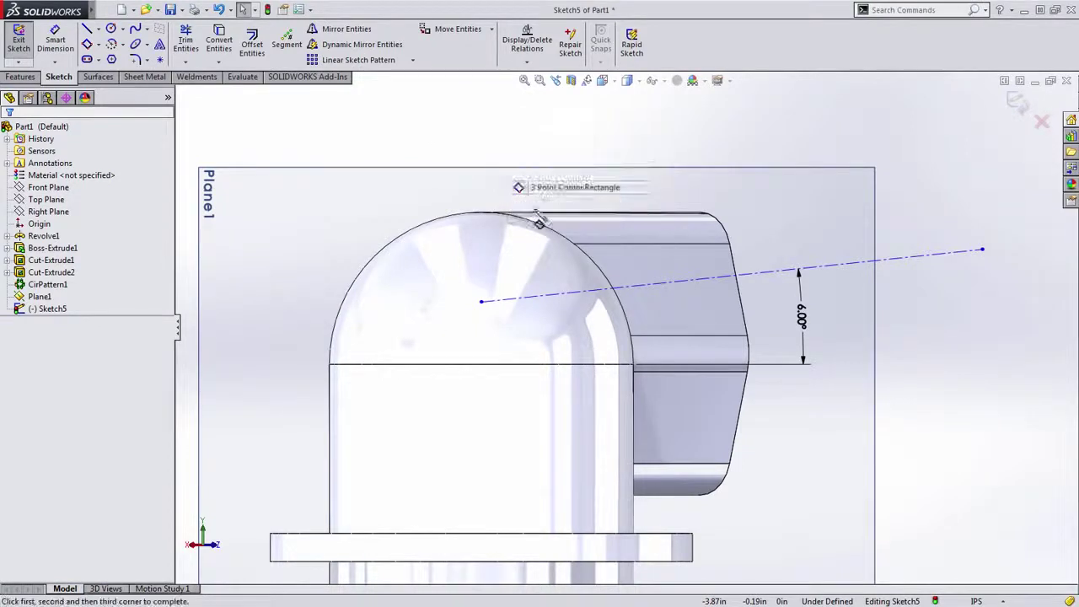
left_click(480, 301)
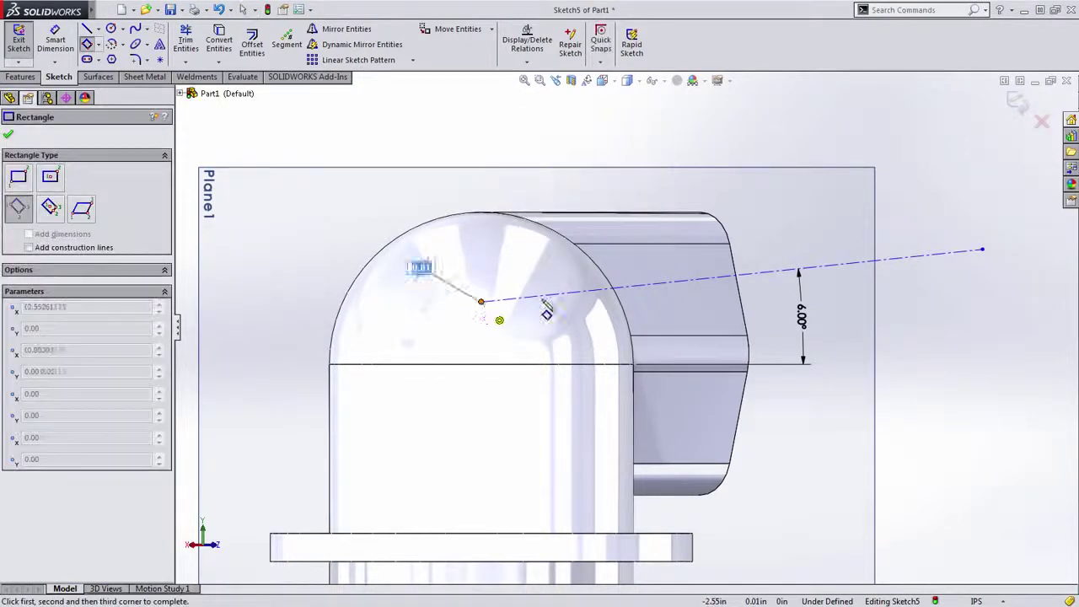
left_click(777, 272)
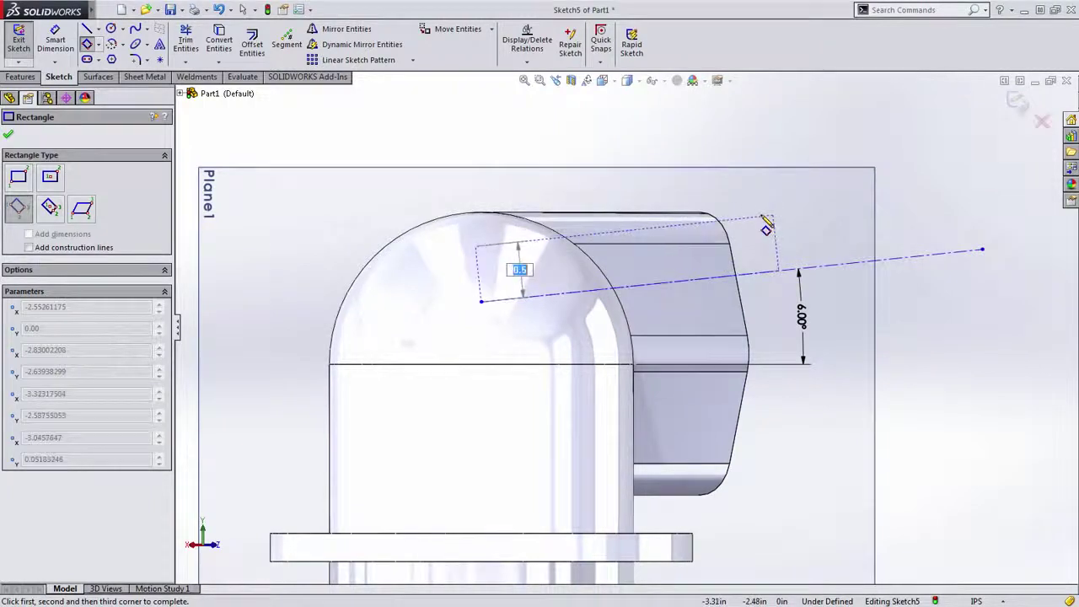
left_click(772, 214)
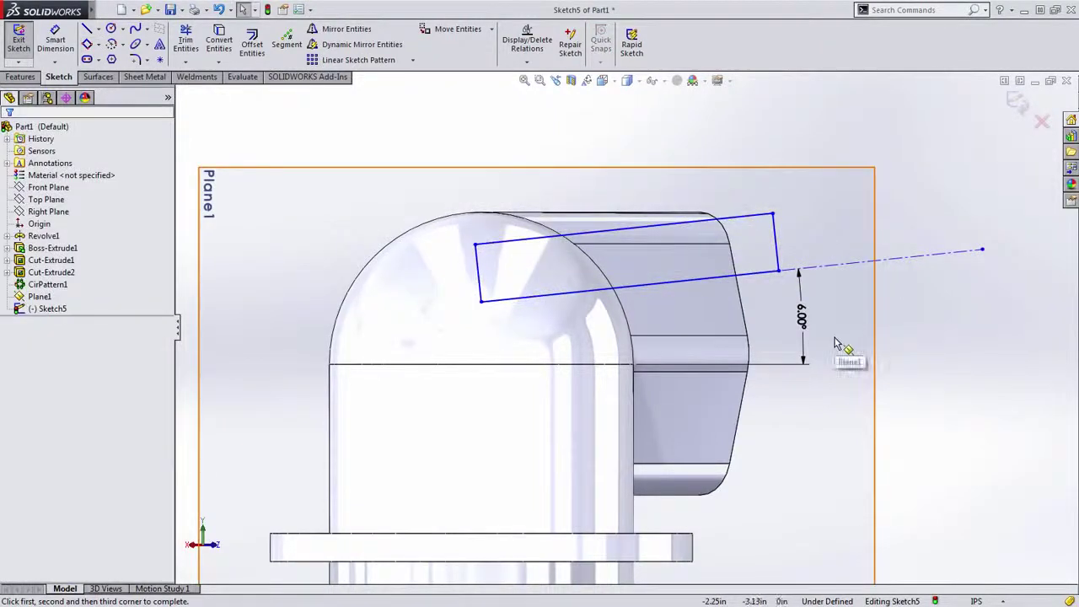
Step: Add a diameter-style dimension of 1.2 in from the rectangle's upper line across the centerline
scroll(837, 343, "down", 1)
scroll(839, 343, "up", 2)
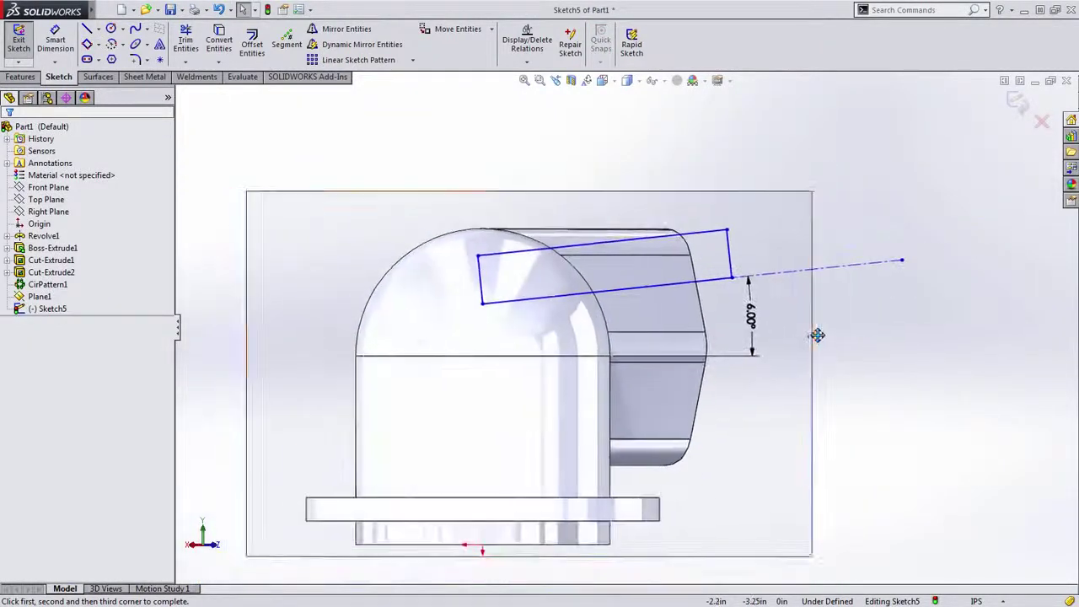
scroll(818, 332, "down", 1)
key("s")
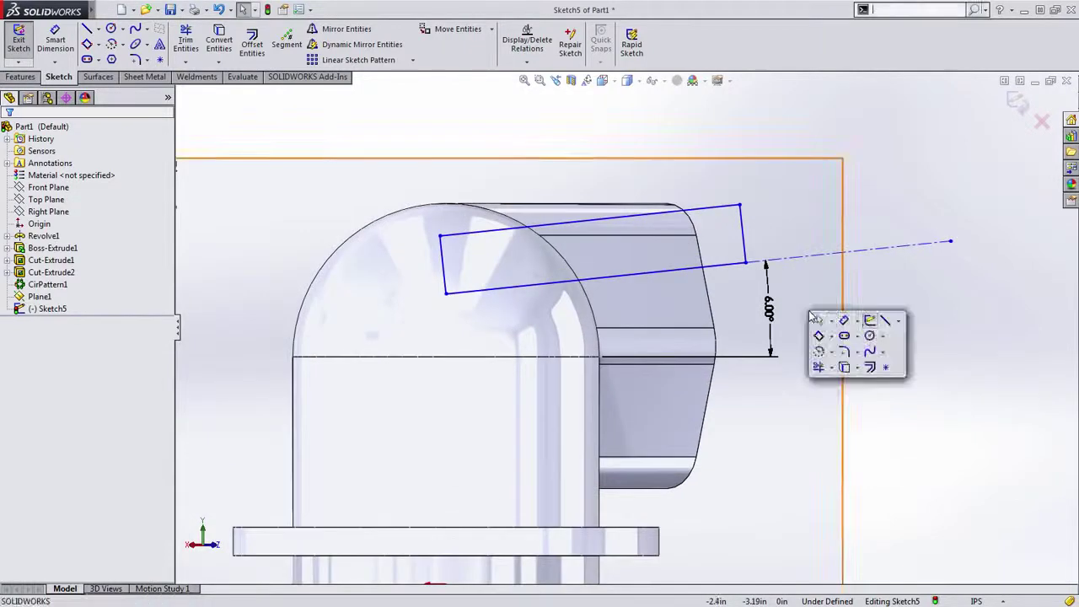
left_click(844, 321)
left_click(723, 217)
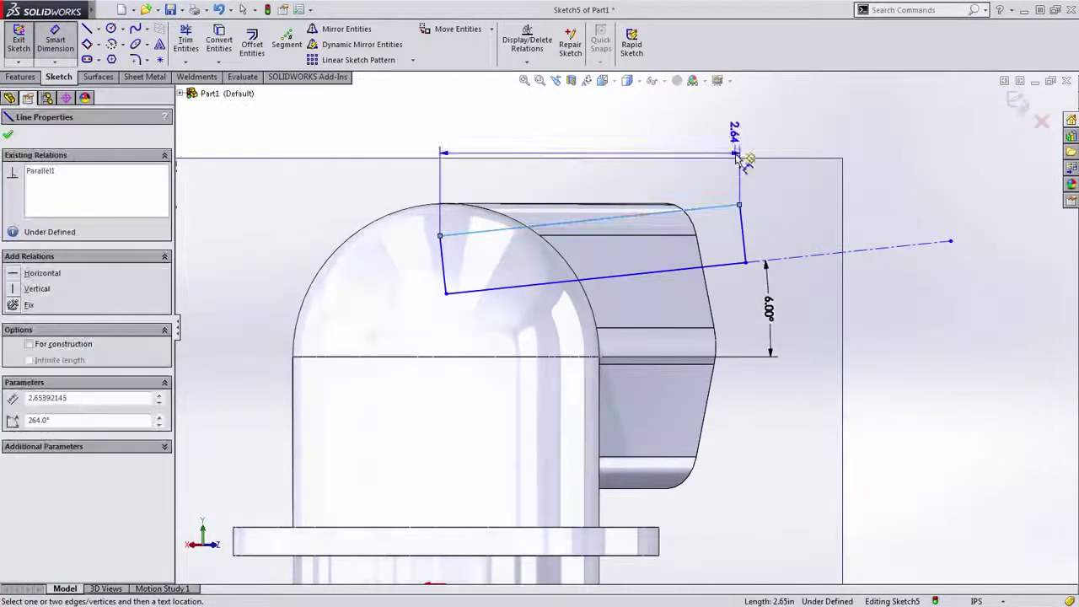
left_click(802, 257)
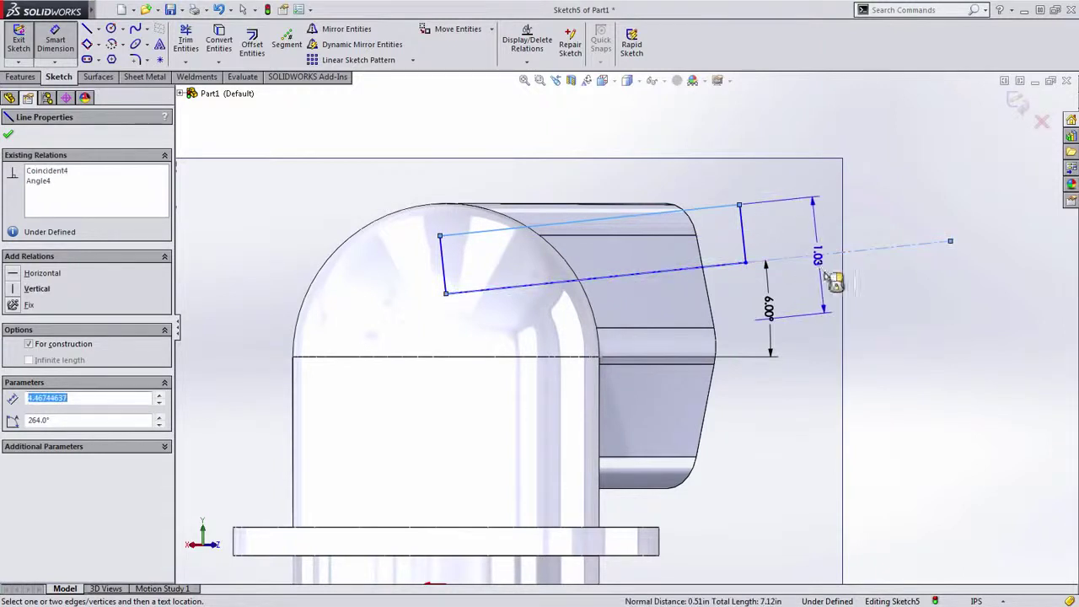
left_click(871, 278)
type("1.2")
key("Return")
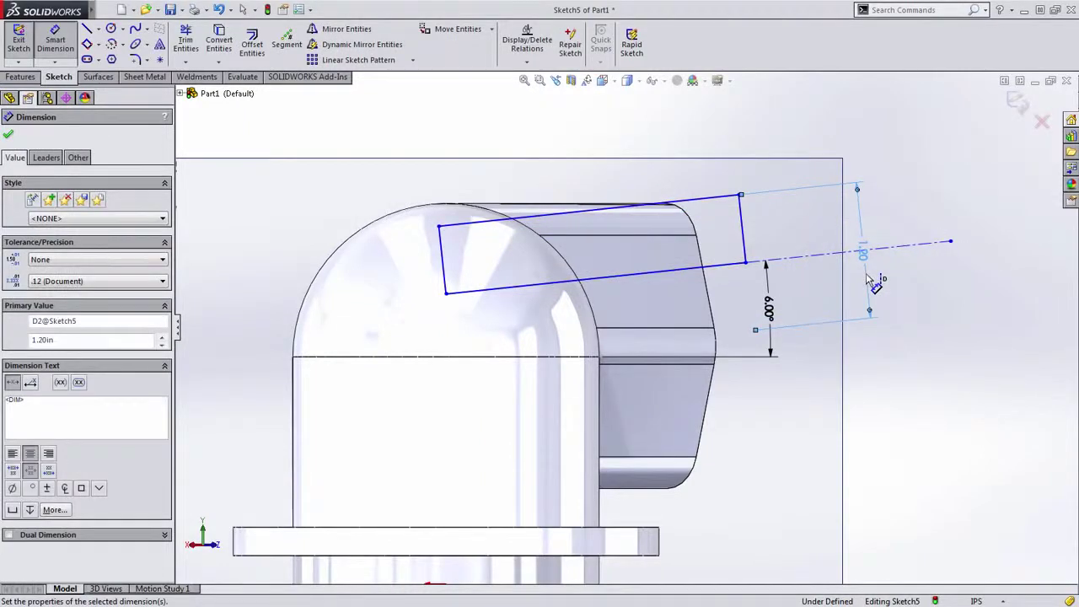
Step: Dimension the rectangle's outer lower corner 2.35 in above the part's bottom edge
key("f")
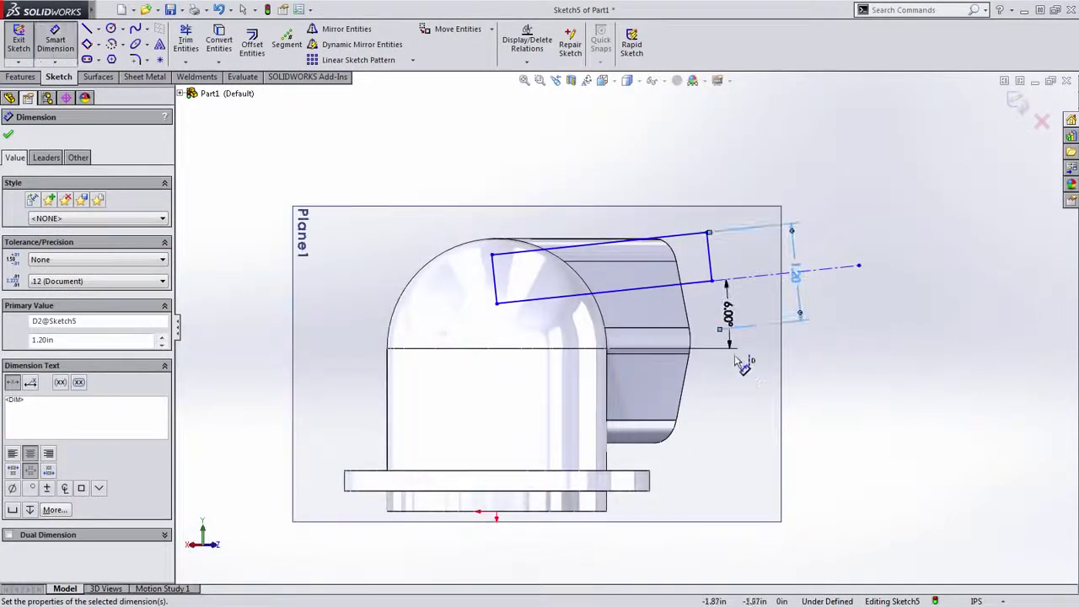
key("Escape")
left_click(598, 511)
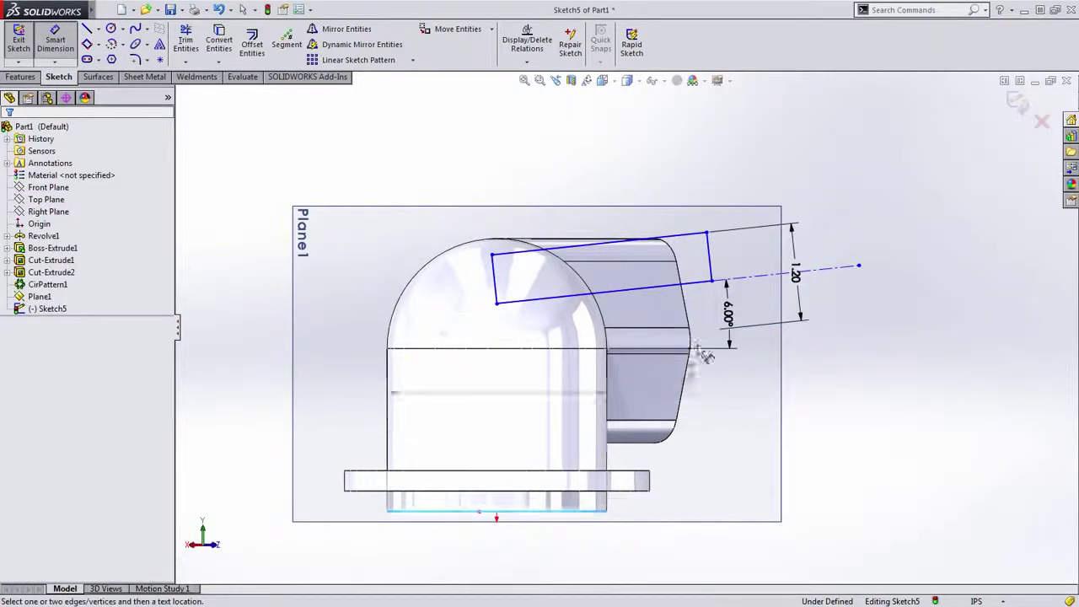
left_click(712, 279)
left_click(811, 377)
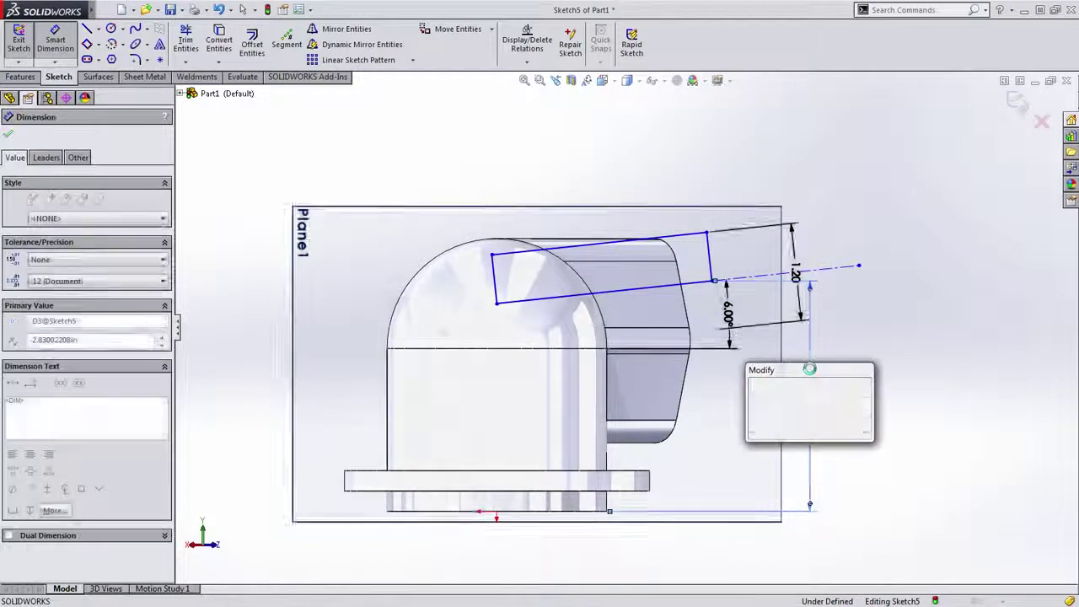
type("2.35")
key("Return")
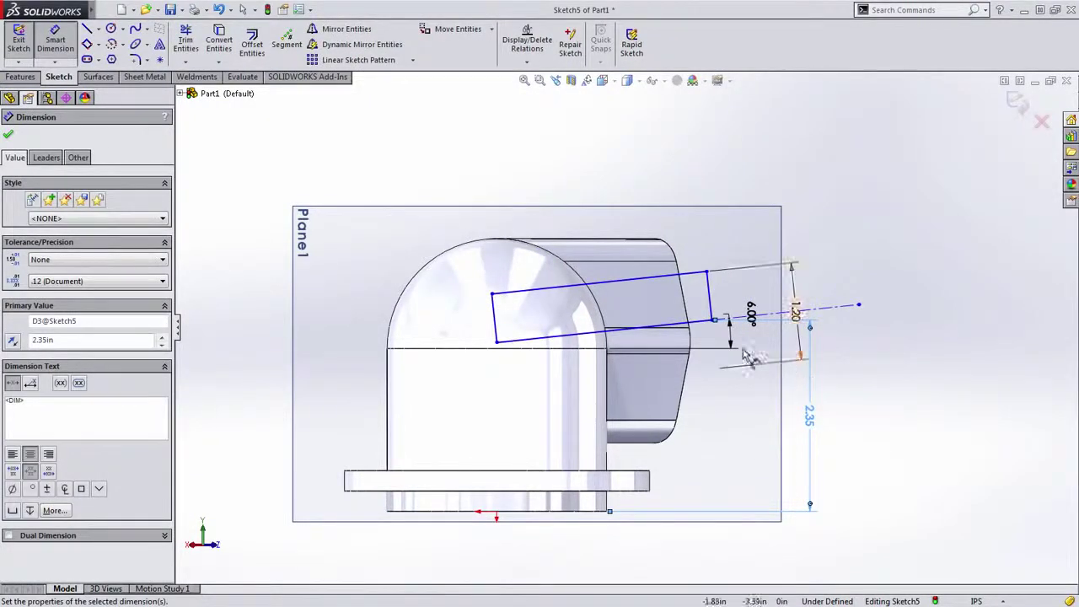
Step: Dimension the horizontal distance between the rectangle's two lower corners as 2.4 in and finish the sketch
left_click(713, 322)
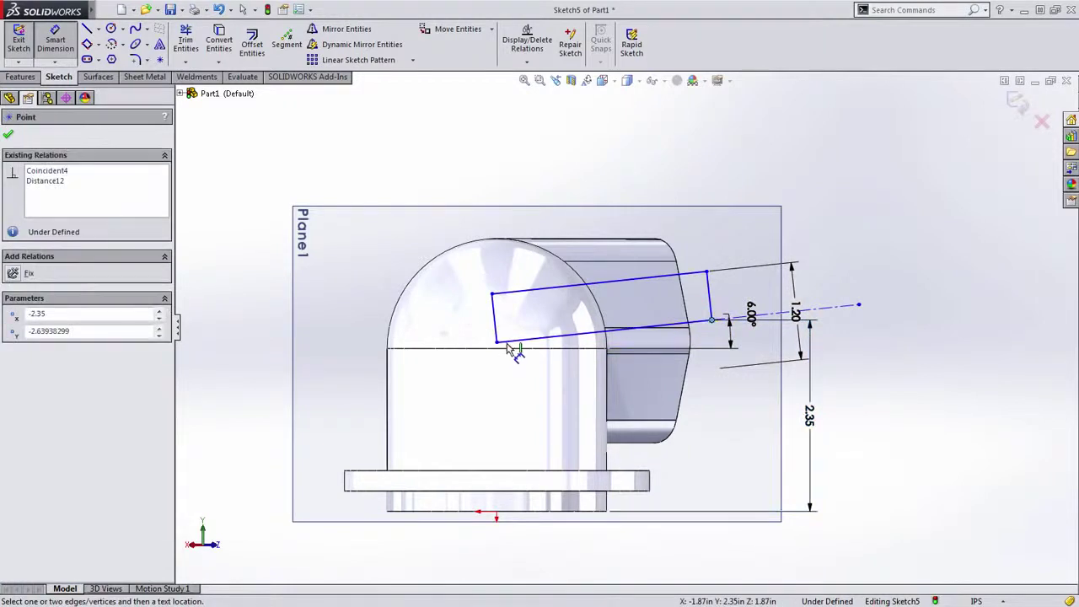
left_click(497, 343)
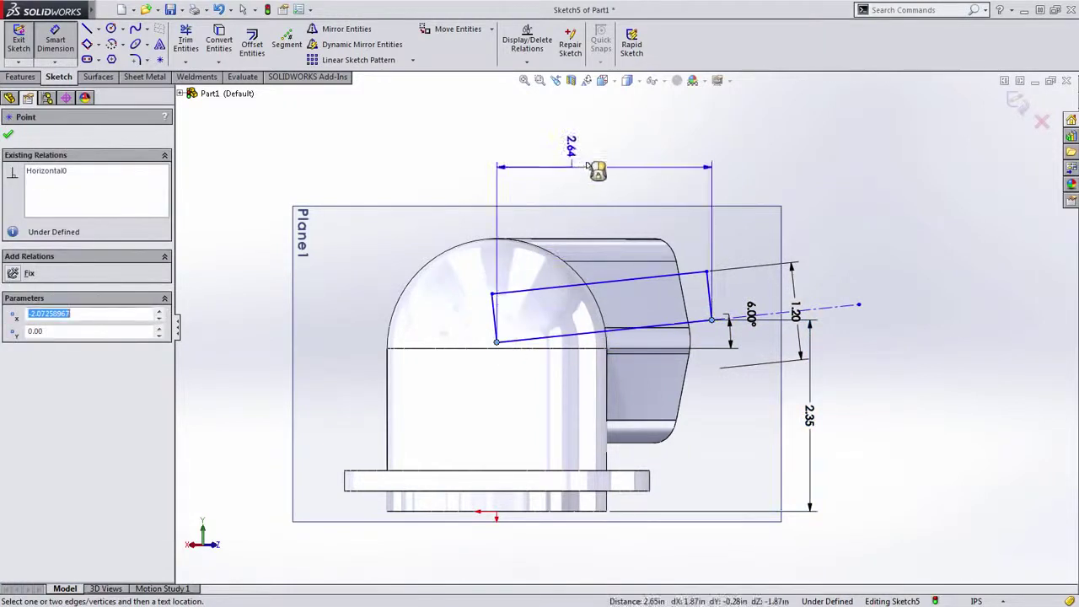
left_click(604, 162)
type("2.4")
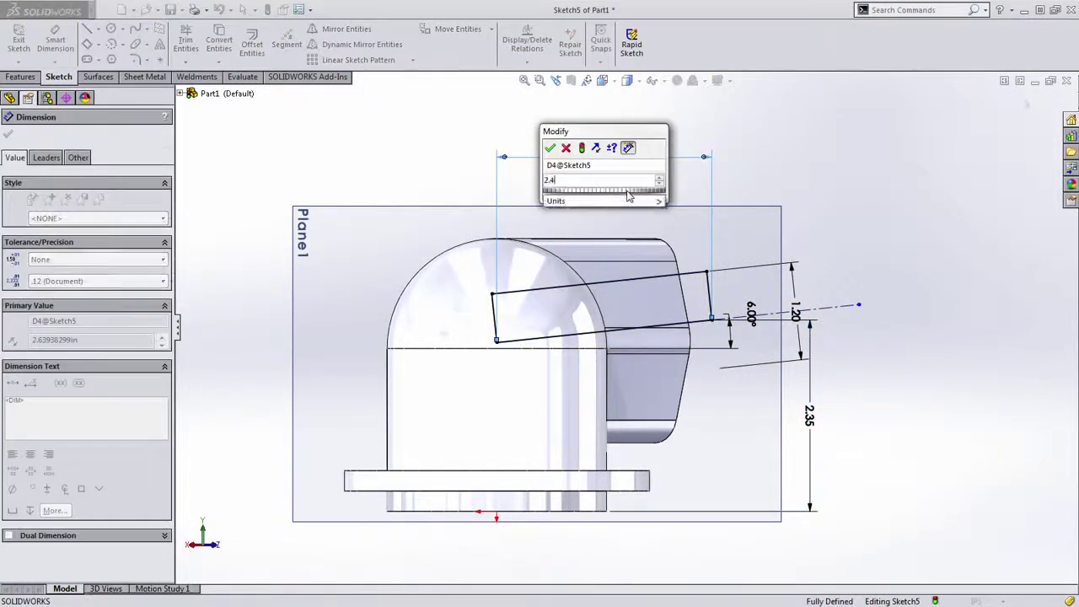
key("Return")
left_click(627, 197)
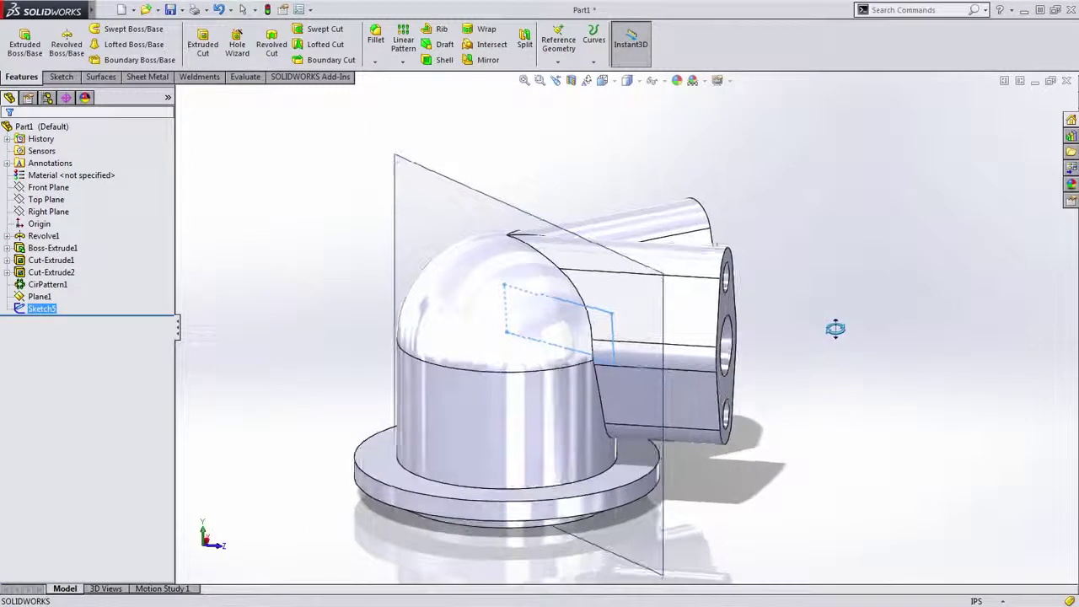
Step: Revolve the inclined rectangle sketch about its centerline into a solid cylindrical boss
left_click(63, 49)
left_click(7, 133)
left_click(357, 211)
middle_click_drag(539, 320, 494, 340)
Step: Hide the angled reference plane Plane1
left_click(482, 205)
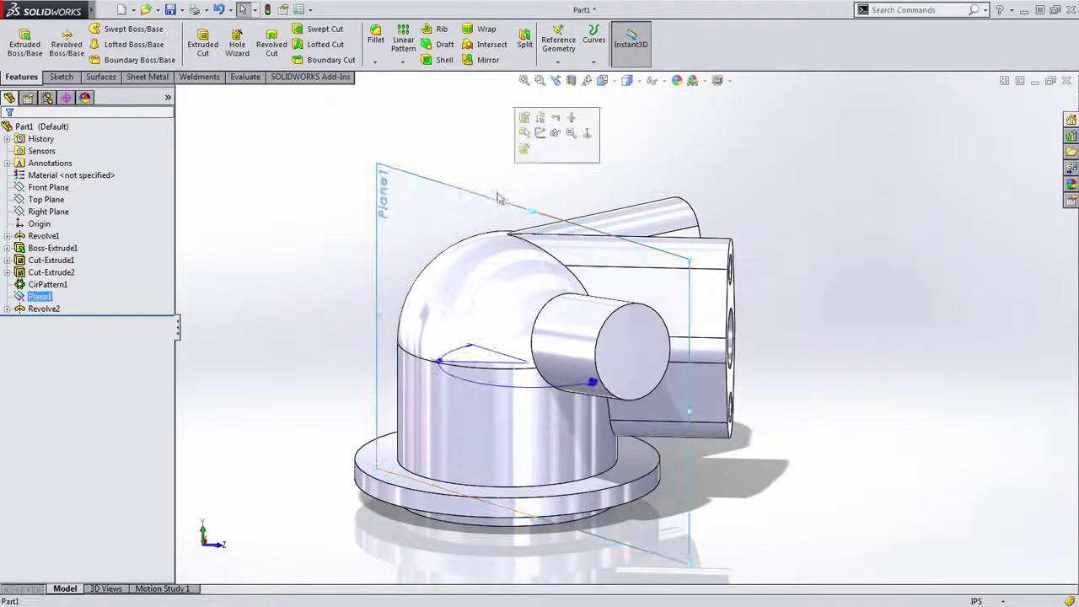
left_click(556, 135)
mouse_move(378, 475)
middle_mouse_down()
mouse_move(400, 270)
mouse_move(362, 475)
middle_mouse_up()
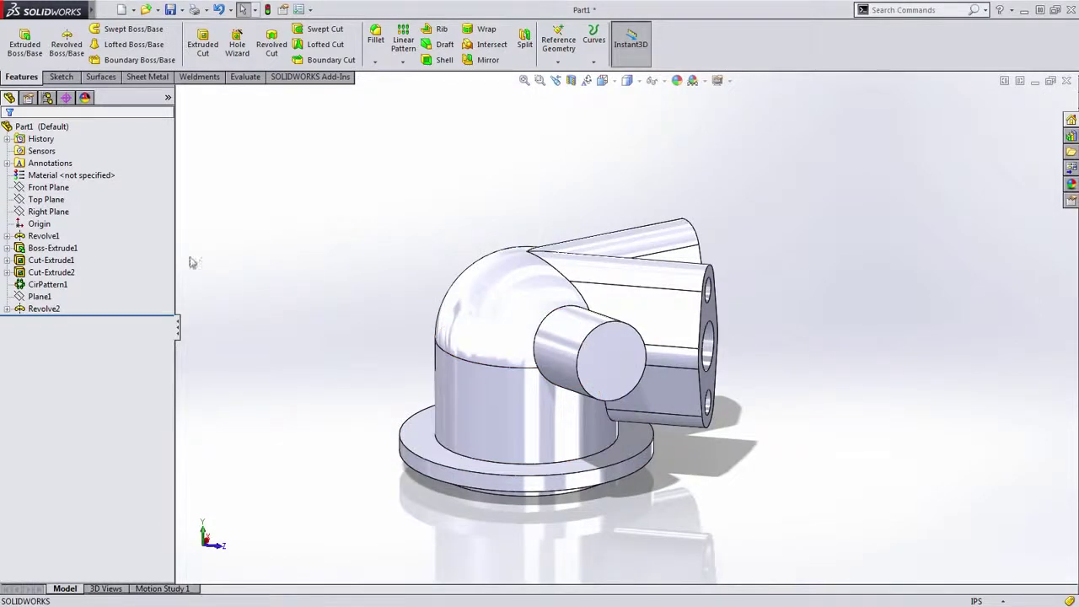
Step: Reuse Sketch1 for a 360-degree revolved cut of its inner region about the vertical centerline, hollowing out the dome
left_click(6, 236)
left_click(53, 248)
middle_click_drag(379, 329, 332, 340)
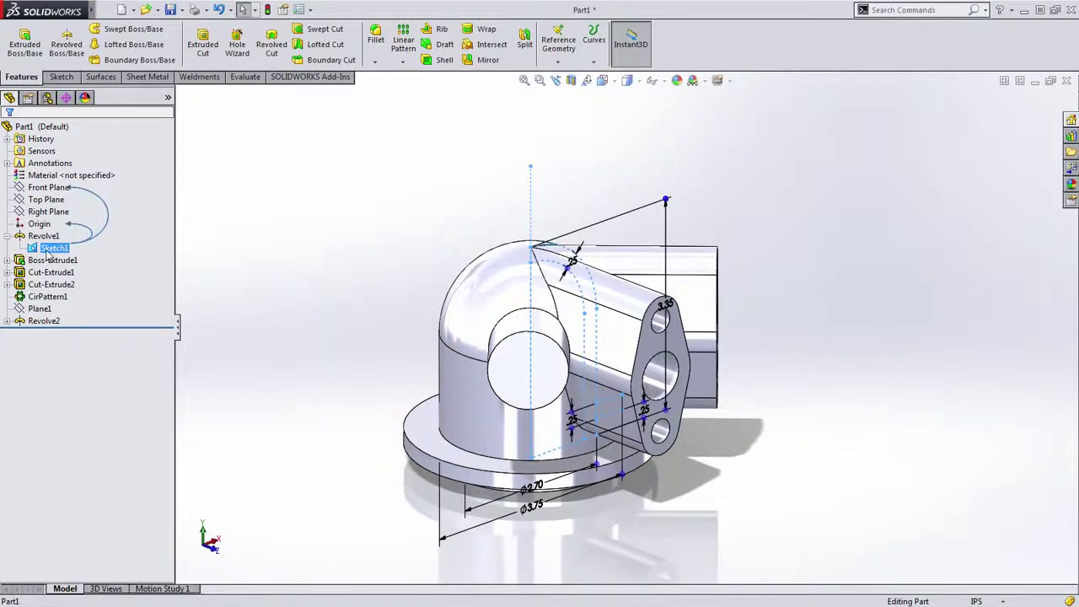
left_click(273, 52)
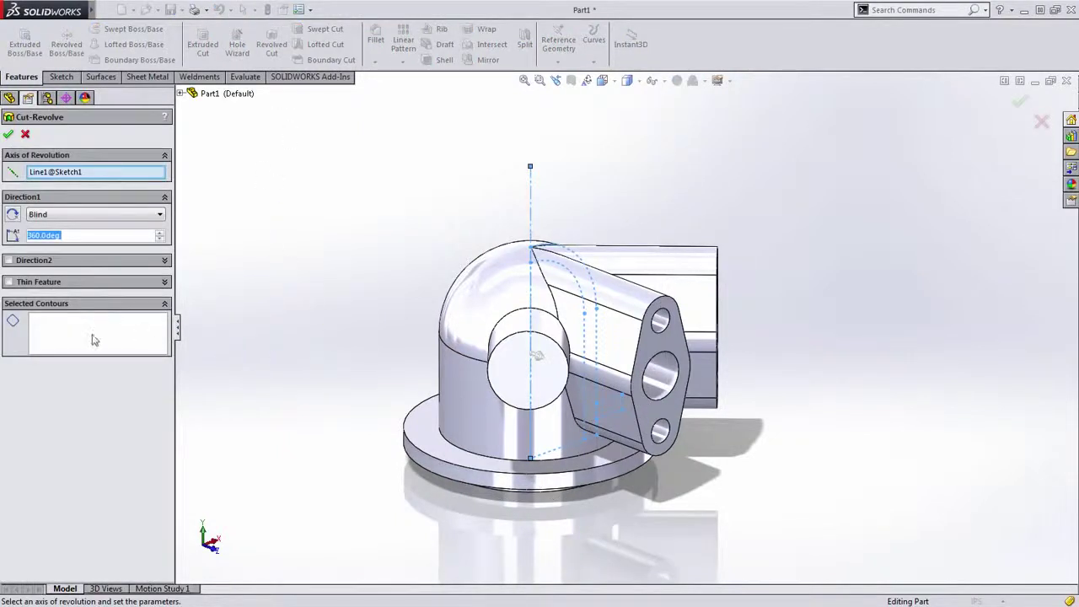
left_click(563, 301)
middle_click_drag(565, 489, 563, 451)
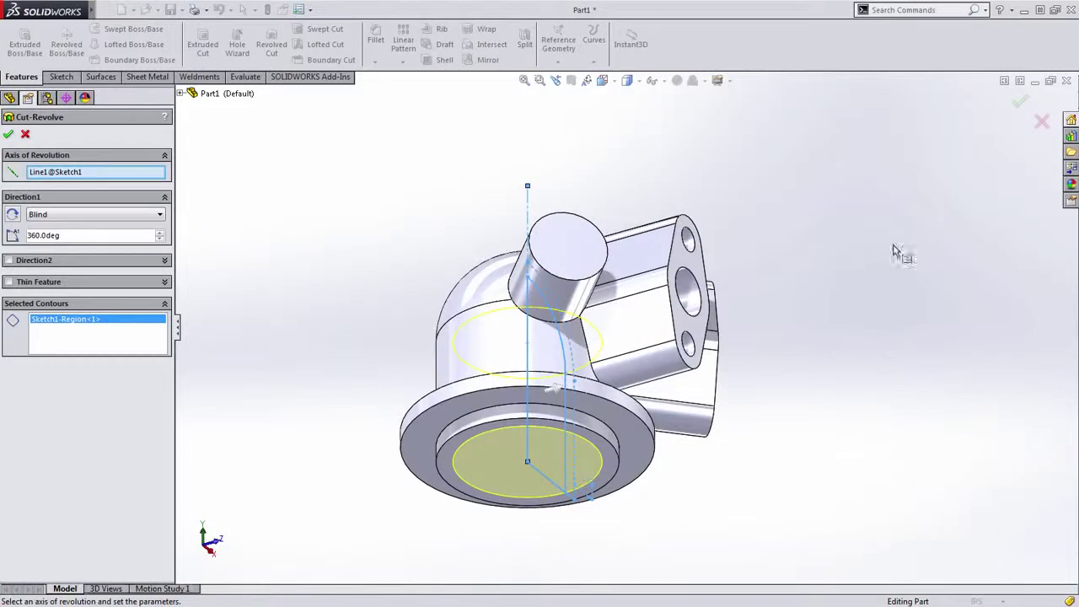
left_click(1021, 102)
mouse_move(725, 458)
middle_mouse_down()
mouse_move(621, 474)
mouse_move(650, 374)
mouse_move(716, 343)
mouse_move(792, 373)
mouse_move(697, 379)
mouse_move(559, 495)
mouse_move(547, 455)
middle_mouse_up()
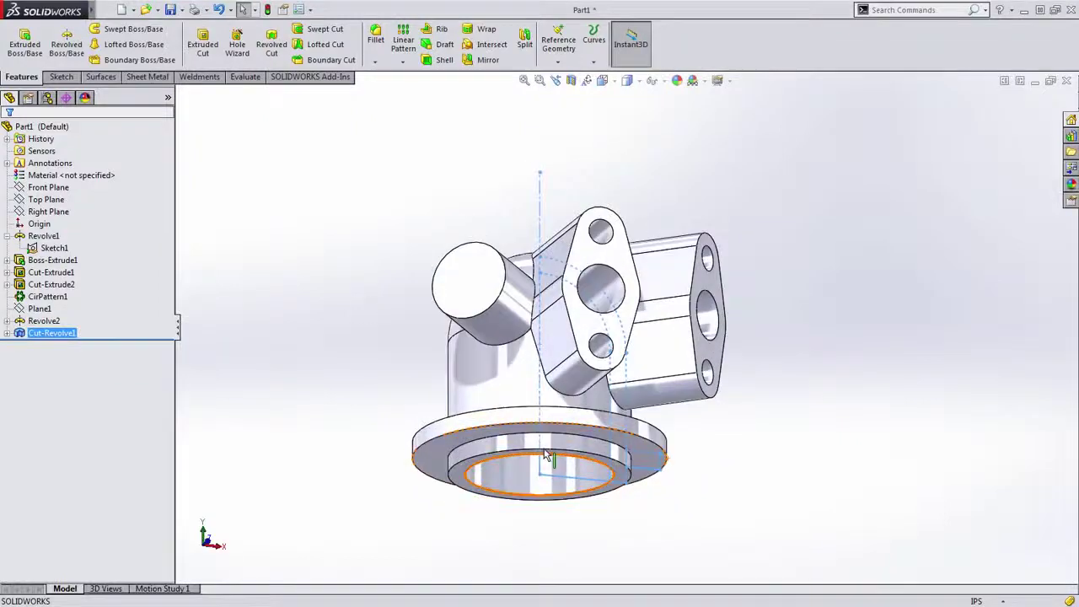
Step: Remove the four leftover faces protruding into the hollow dome behind the contoured boss's bore, using Delete and Patch
middle_click_drag(365, 310, 370, 359)
scroll(628, 354, "down", 6)
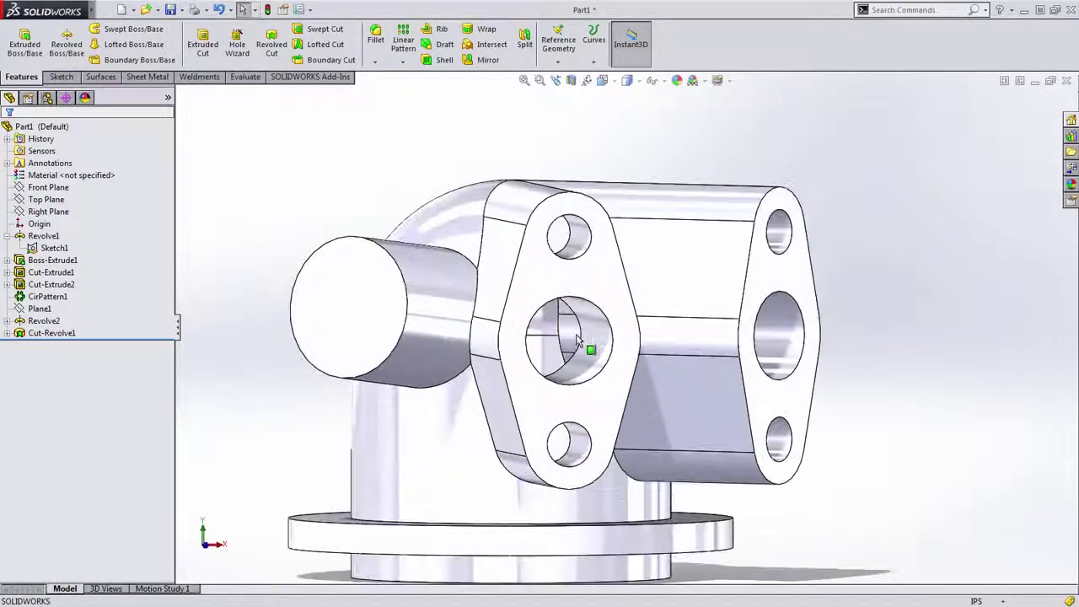
mouse_move(566, 348)
middle_mouse_down()
mouse_move(518, 350)
mouse_move(554, 343)
middle_mouse_up()
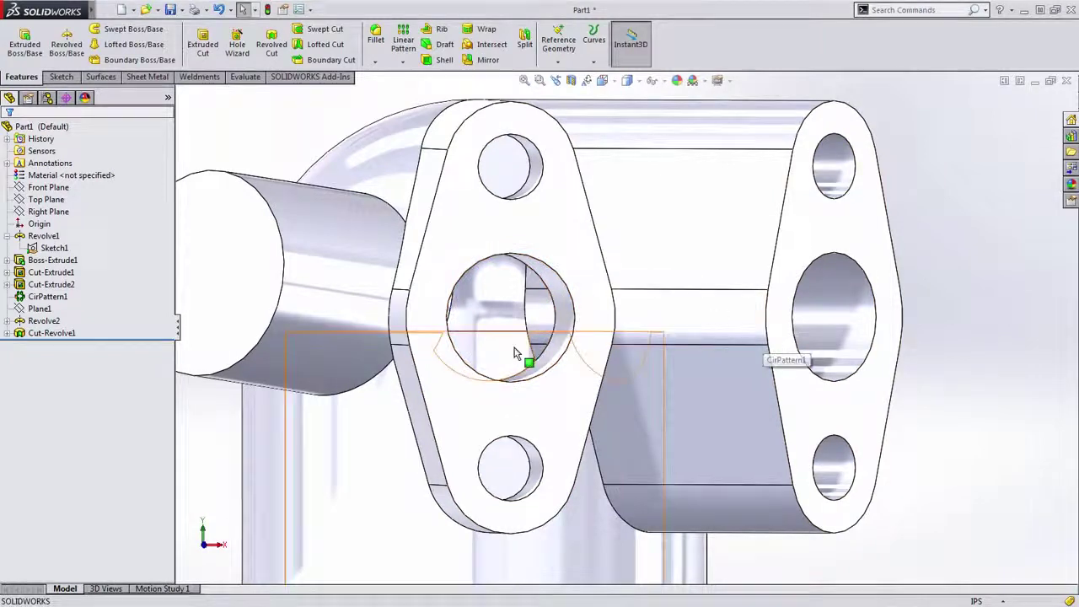
scroll(512, 348, "down", 1)
middle_click_drag(506, 334, 476, 309)
left_click(390, 313)
left_click(537, 310, "ctrl")
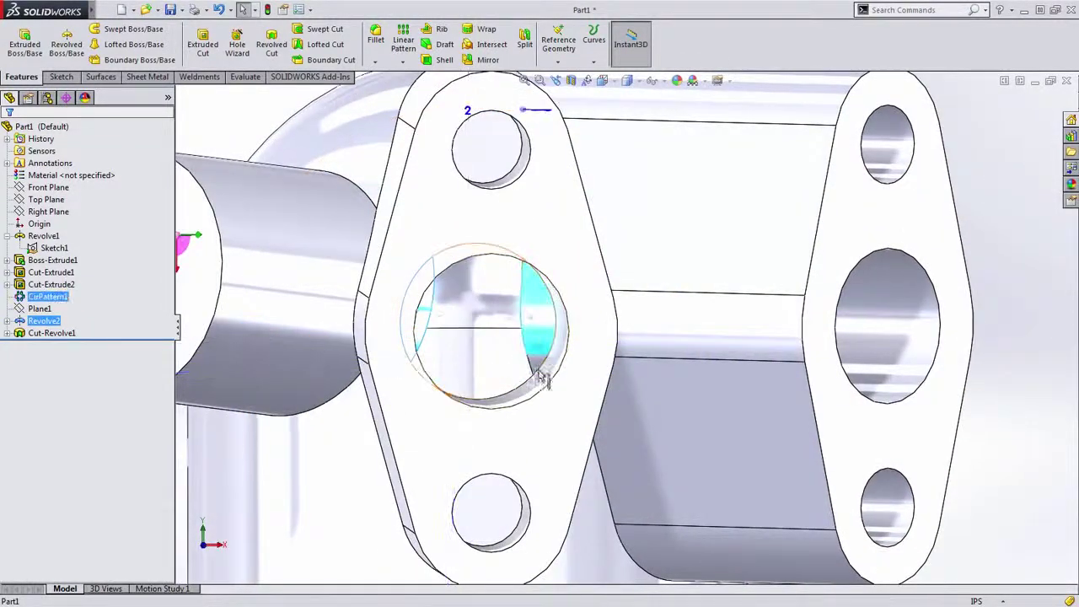
right_click(969, 168)
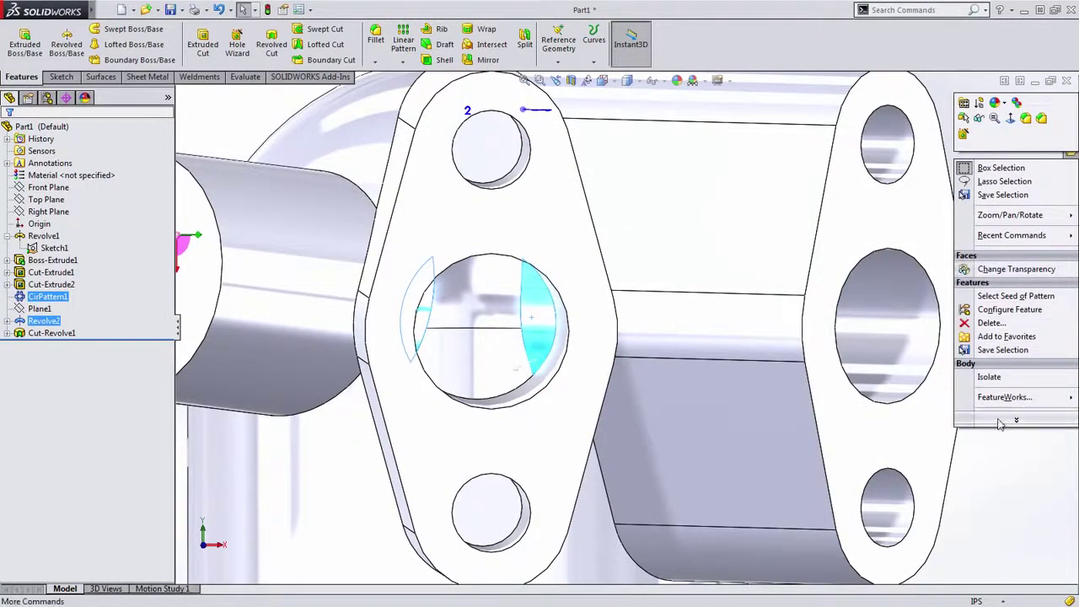
mouse_move(1000, 426)
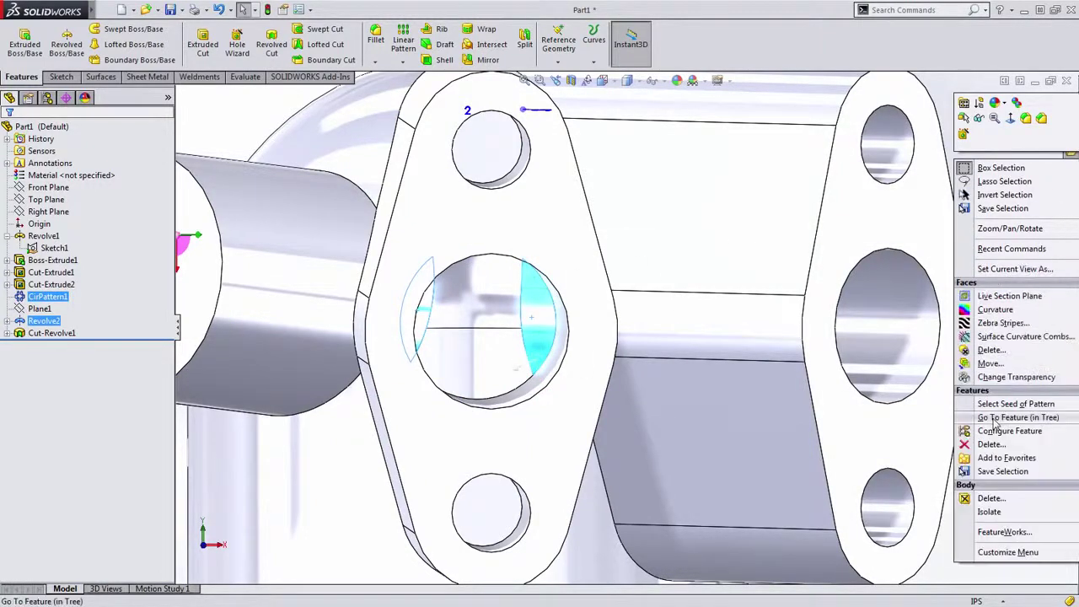
left_click(978, 353)
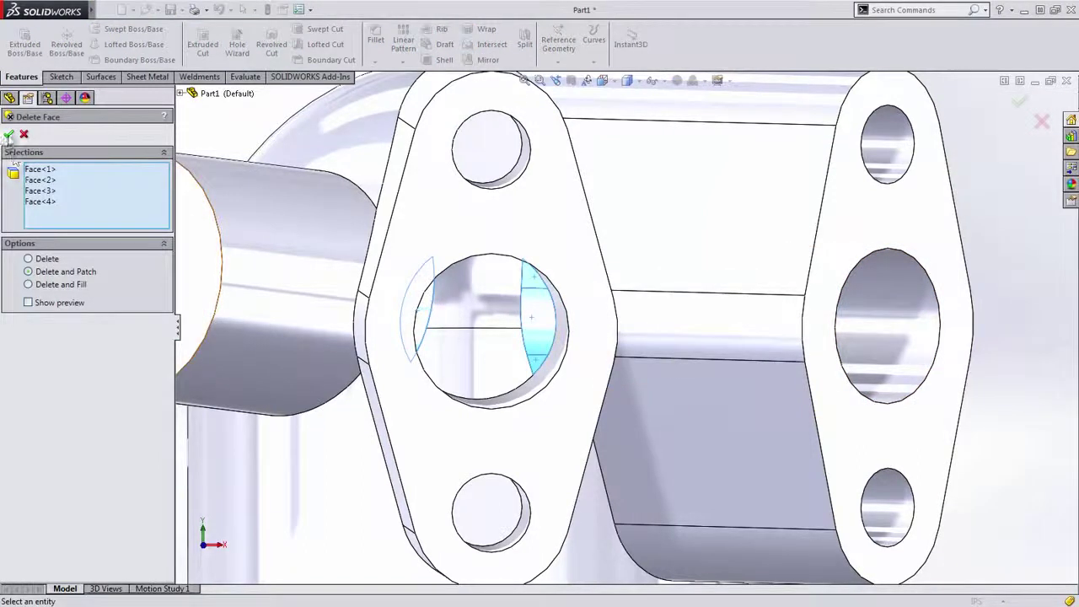
left_click(8, 135)
middle_click_drag(481, 362, 462, 342)
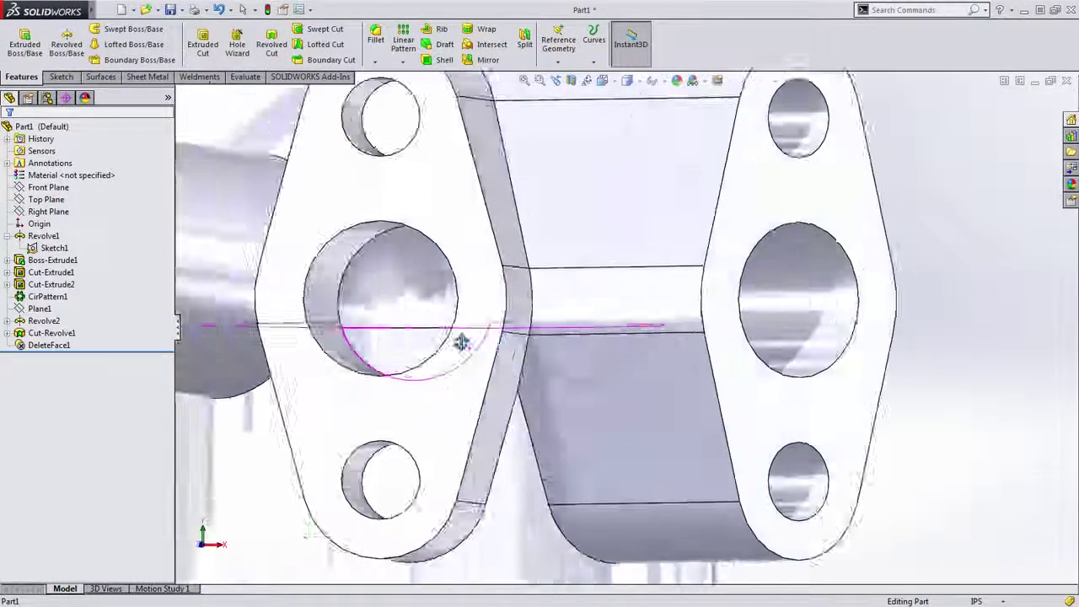
Step: Sketch a 0.82 in diameter circle centered on the end face of the inclined cylindrical boss
scroll(462, 341, "up", 10)
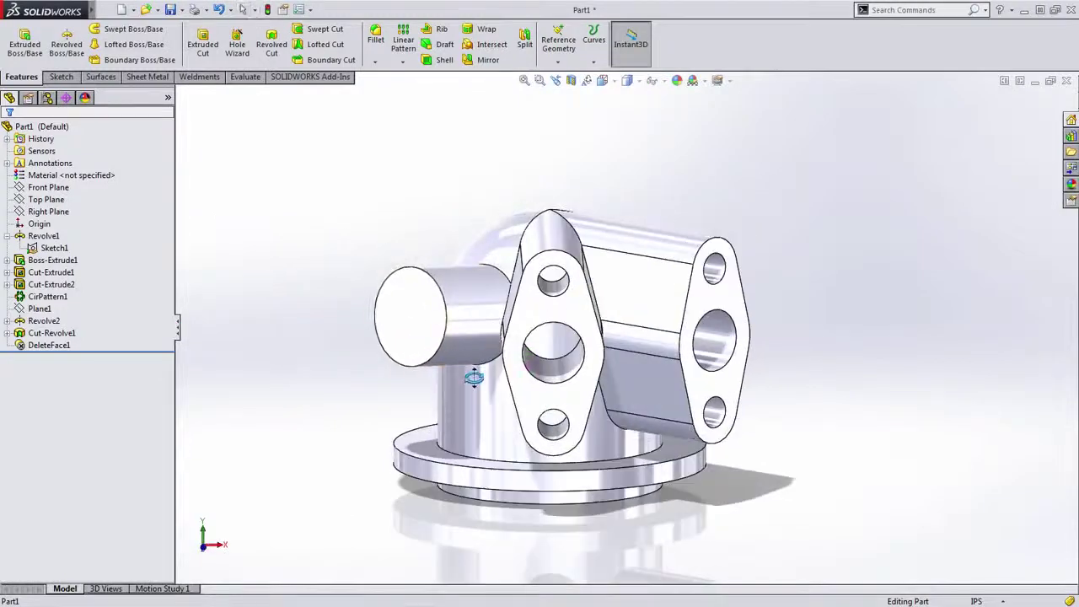
scroll(458, 335, "down", 5)
left_click(462, 329)
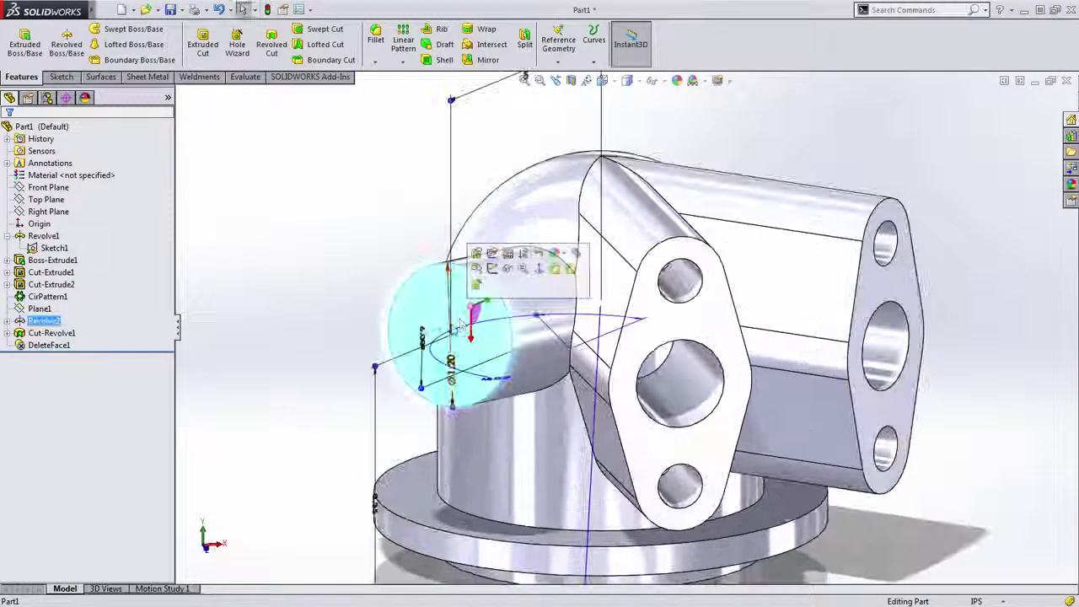
left_click(491, 268)
key("s")
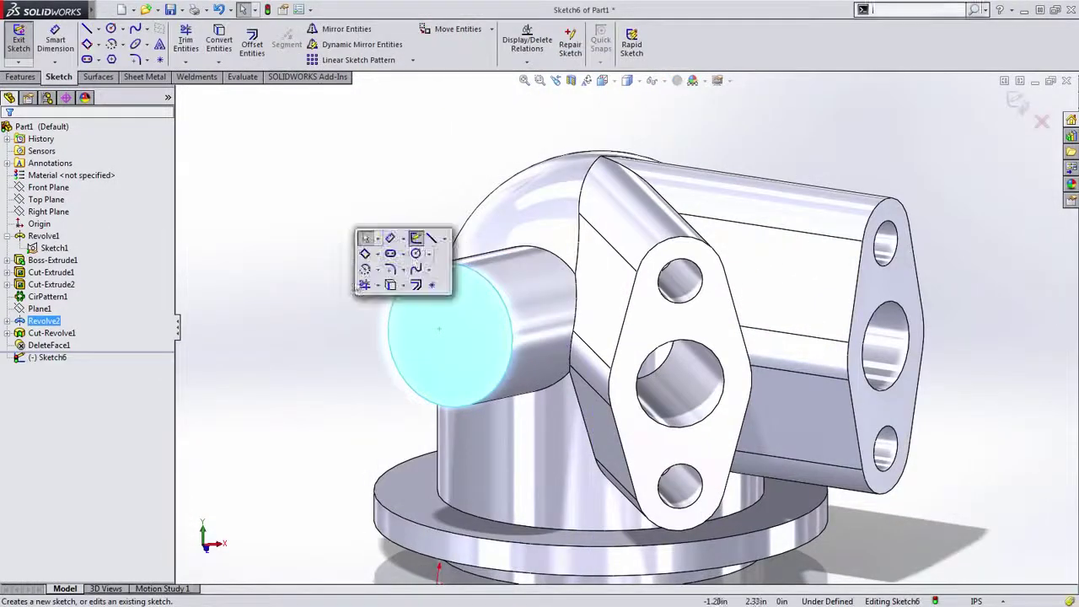
left_click(416, 254)
left_click(450, 335)
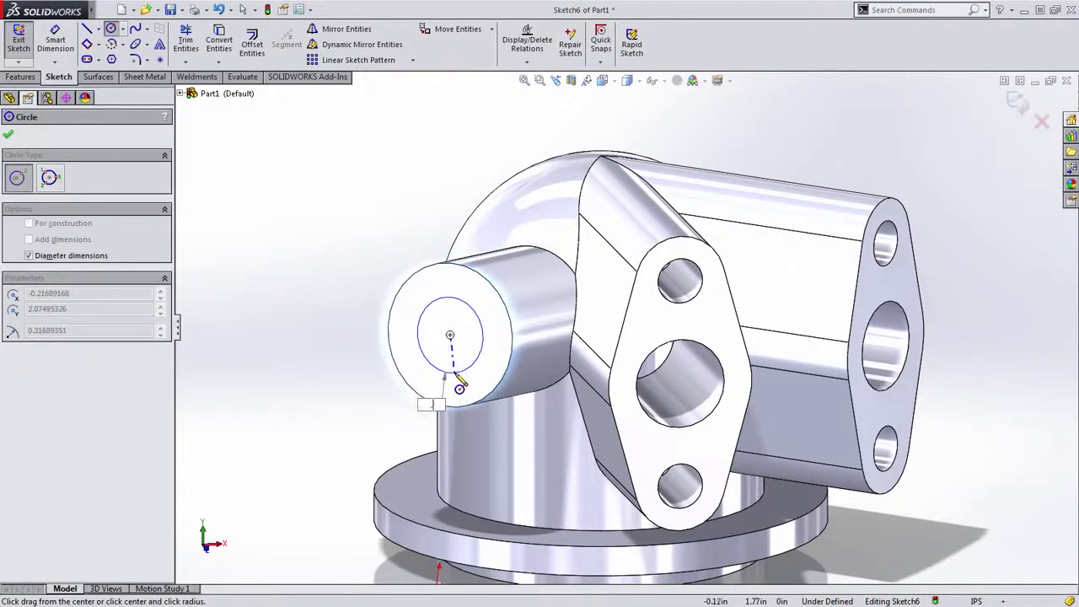
left_click(459, 388)
key("Escape")
double_click(265, 231)
Step: Extrude-cut the circle with the Up To Next end condition, boring the cylindrical boss into the dome's cavity
key("s")
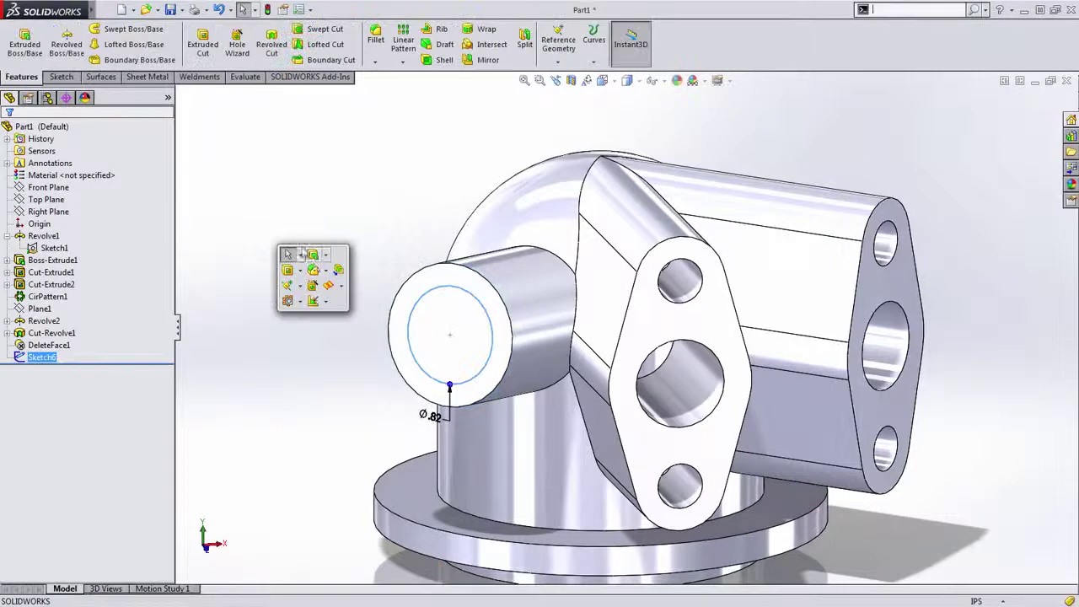
left_click(288, 269)
right_click(275, 173)
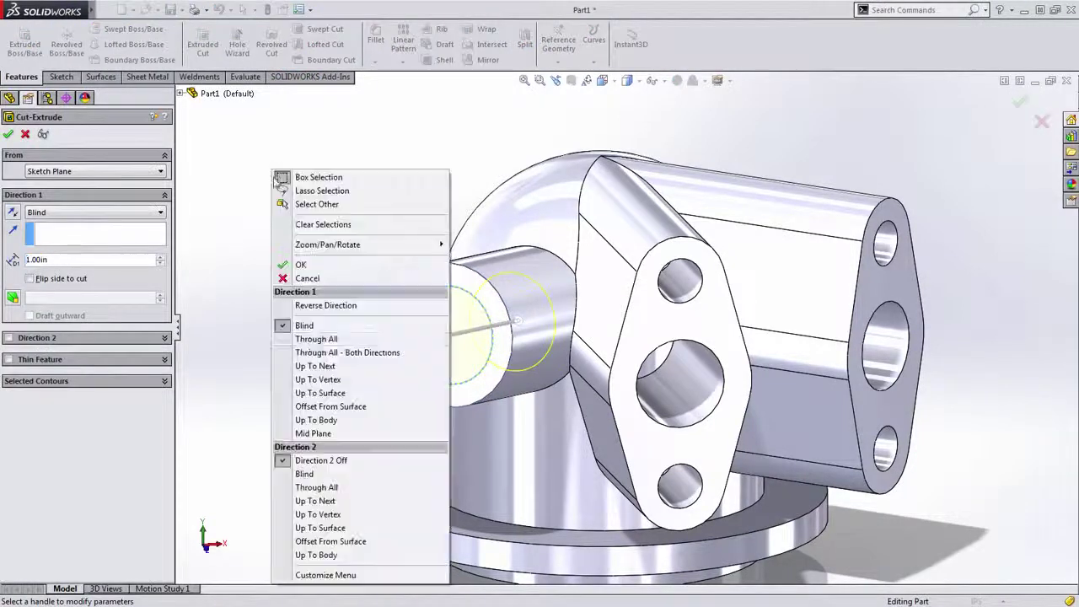
left_click(306, 342)
middle_click_drag(309, 340, 452, 321)
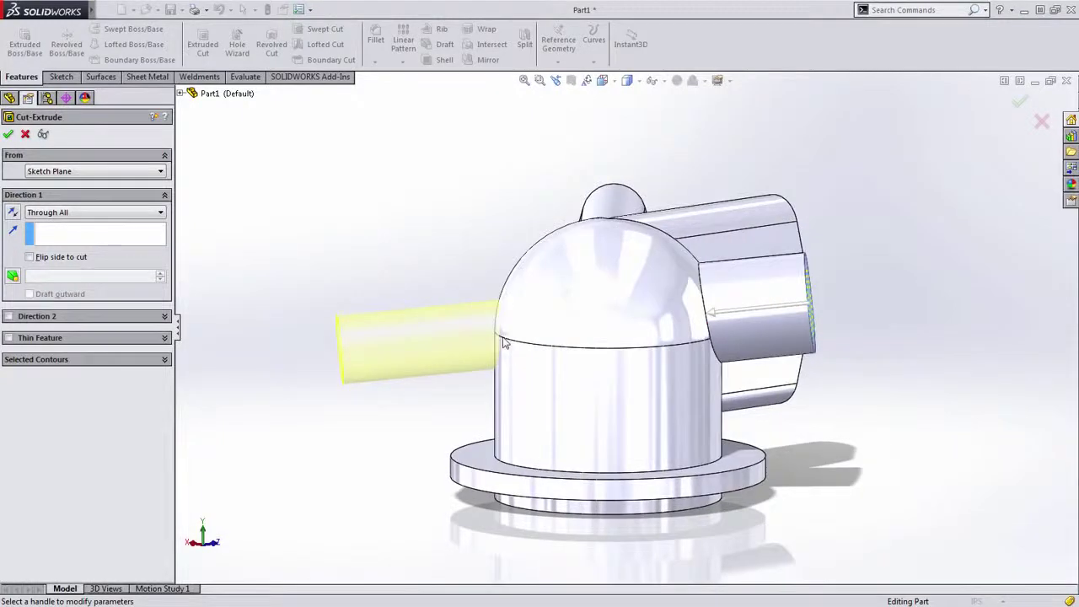
right_click(374, 230)
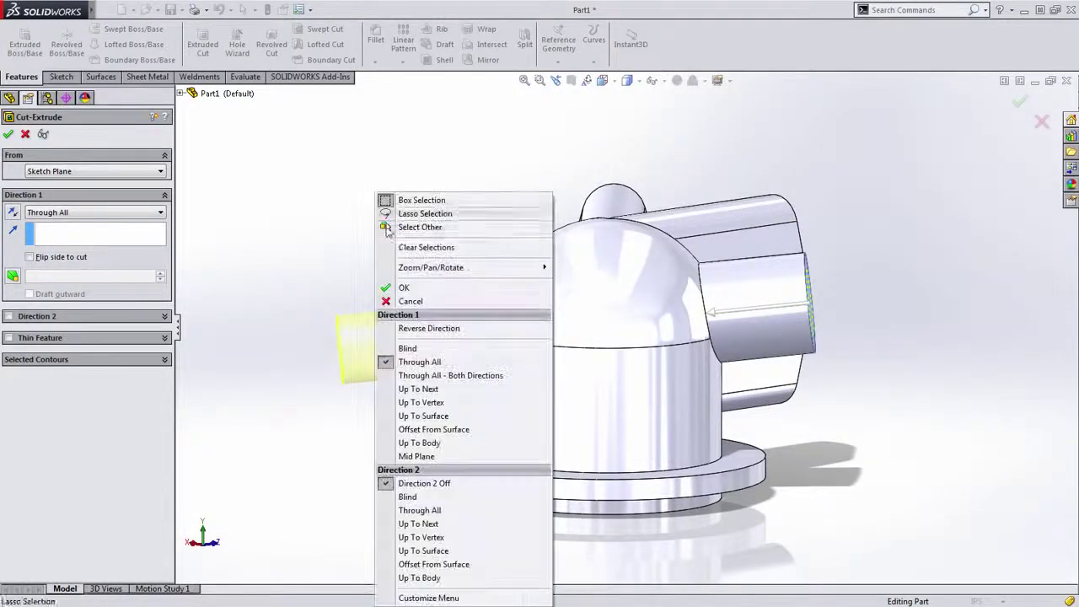
left_click(414, 389)
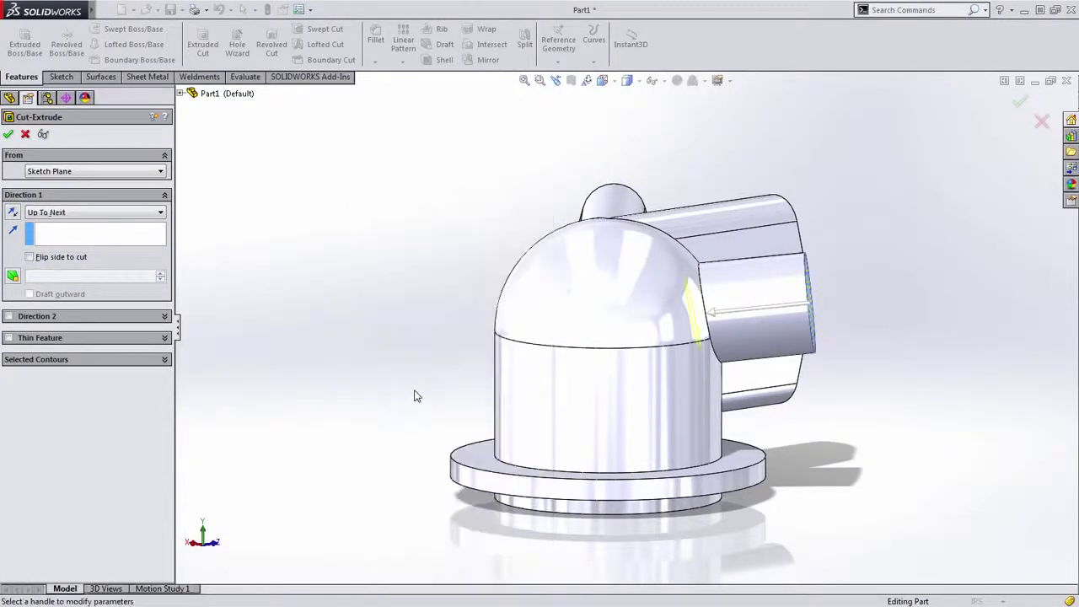
key("Return")
middle_click_drag(559, 436, 329, 446)
left_click(329, 434)
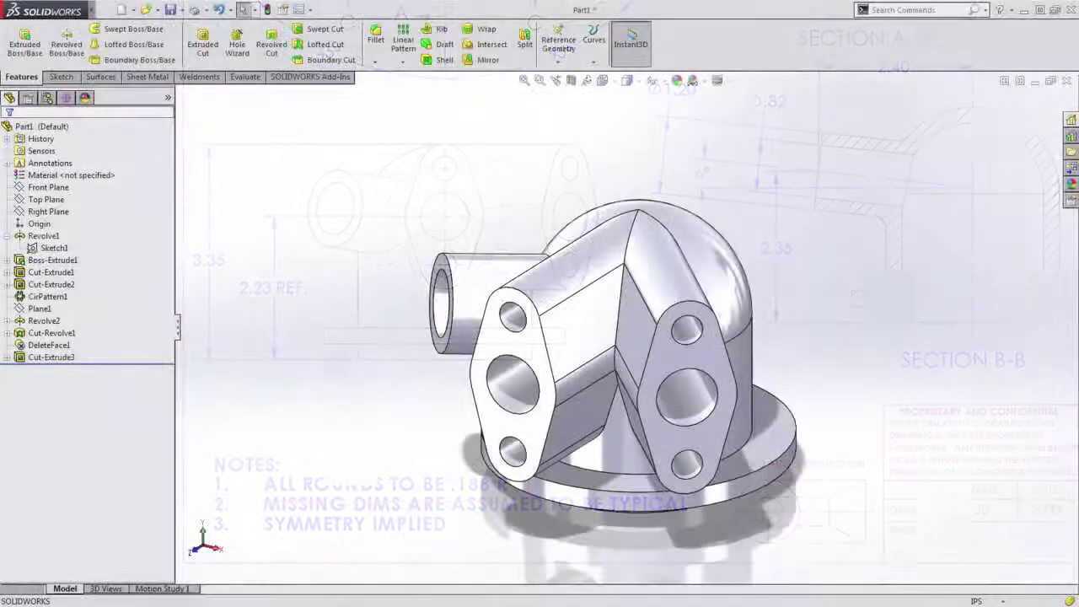
Step: Start a symmetric Fillet with a 0.188 in radius
key("s")
left_click(365, 305)
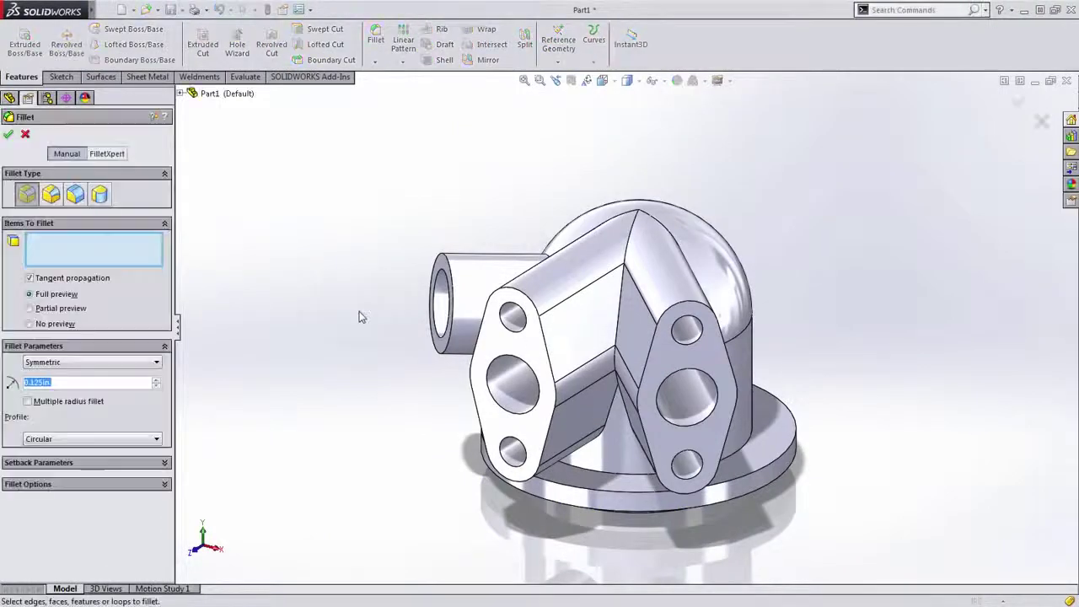
type(".1")
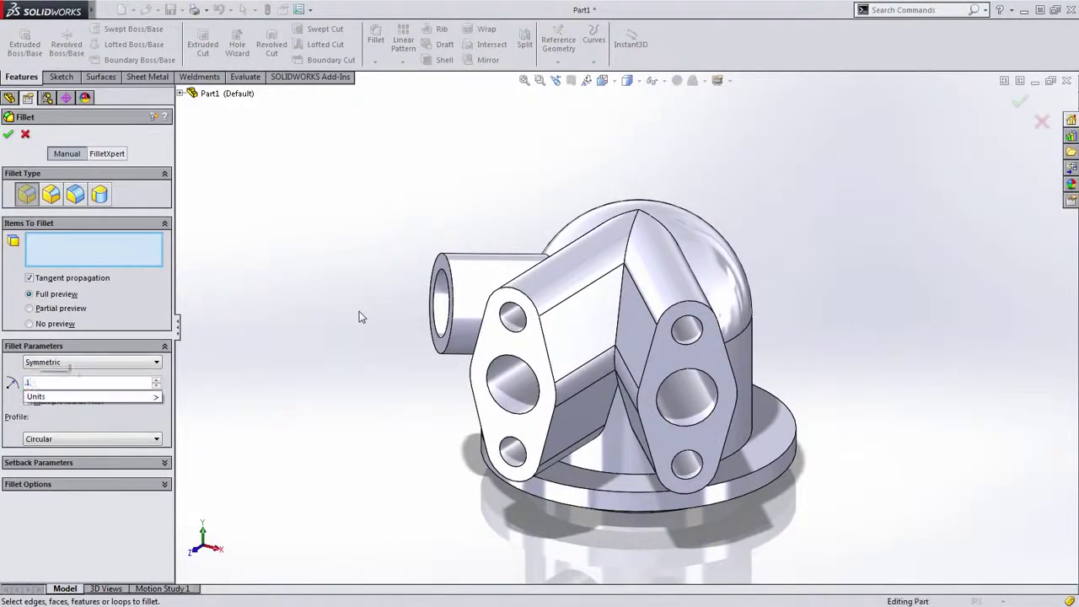
type("88")
key("Return")
scroll(589, 347, "down", 2)
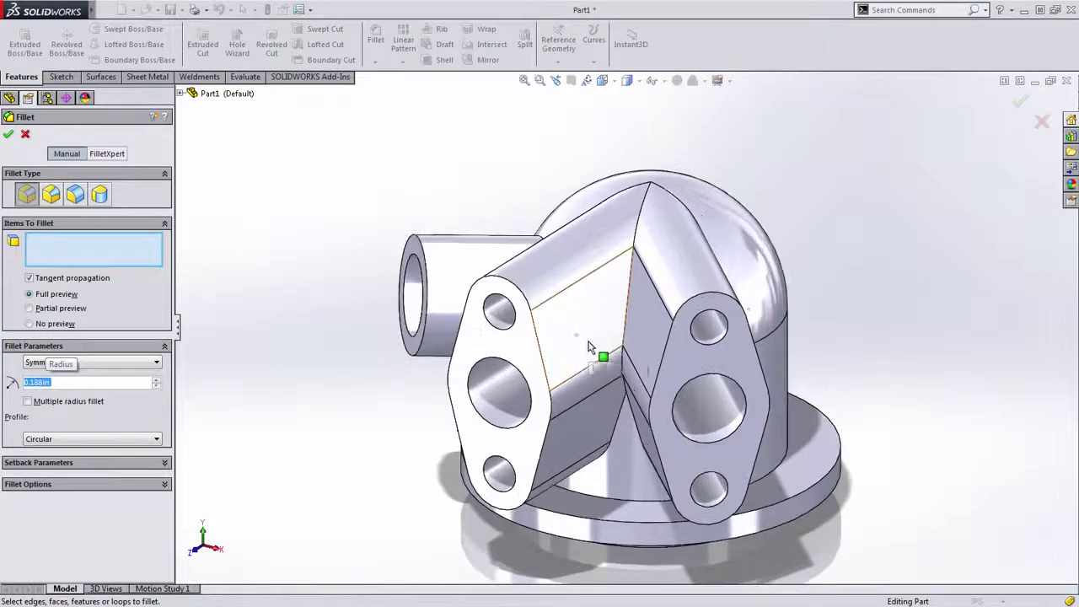
left_click(629, 291)
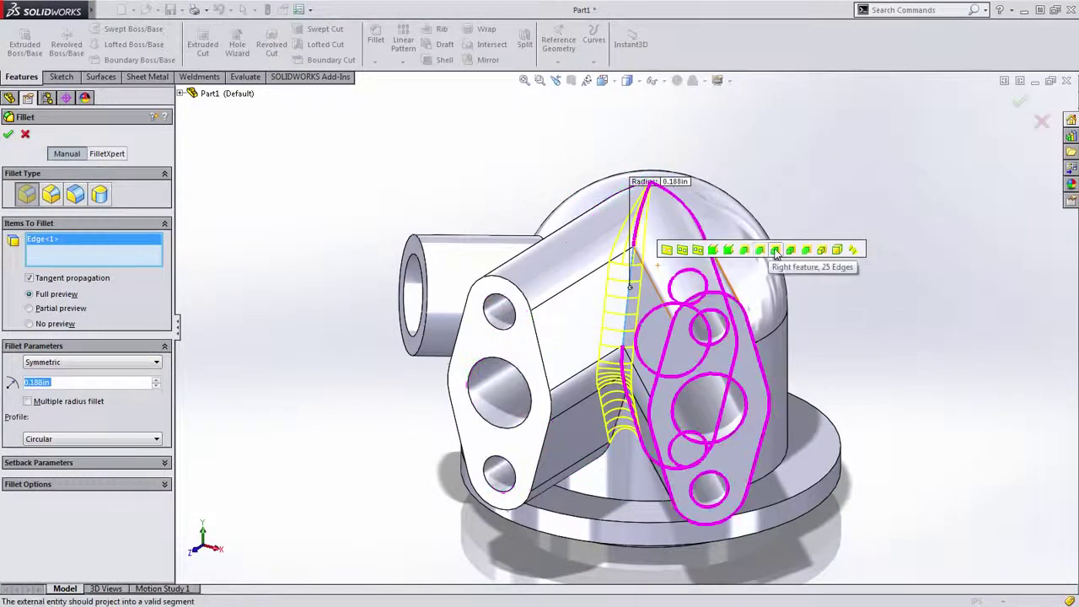
left_click(680, 250)
middle_click_drag(622, 301, 522, 337)
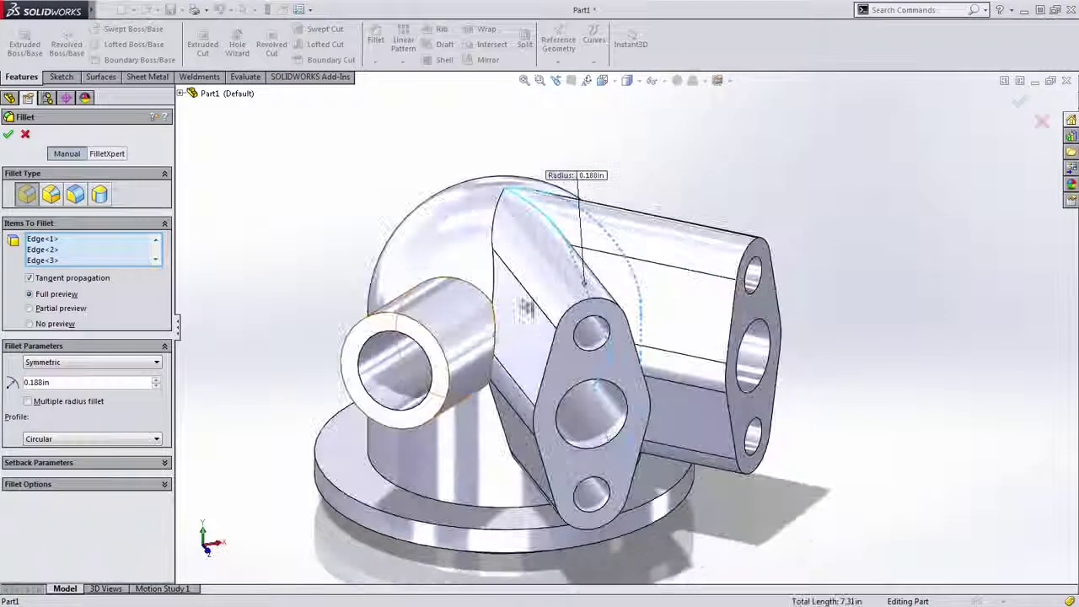
left_click(485, 255)
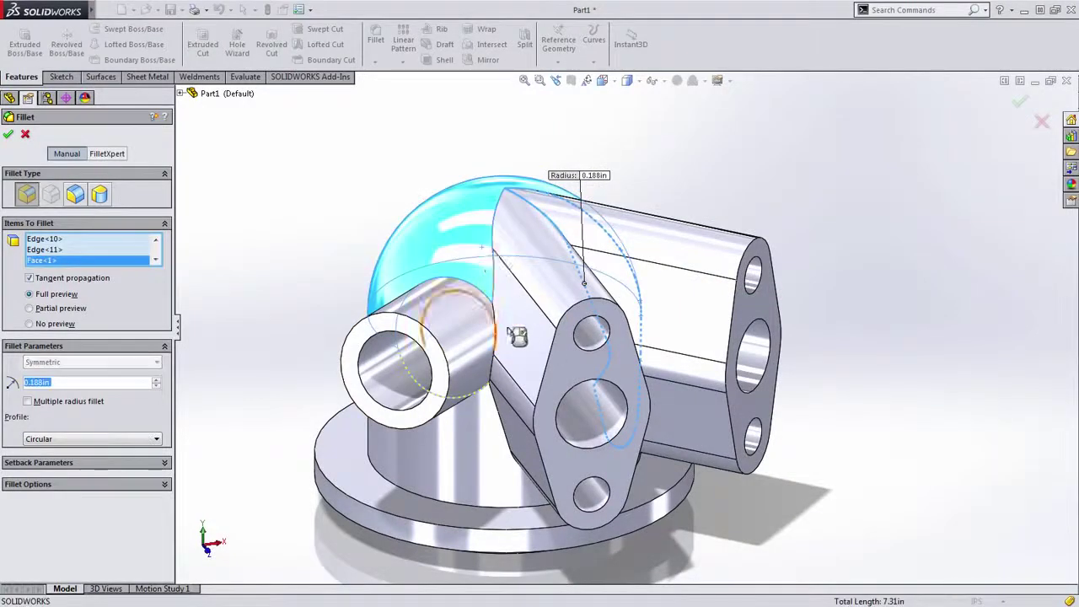
left_click(498, 328)
middle_click_drag(498, 330, 453, 333)
scroll(481, 342, "up", 3)
right_click(115, 252)
left_click(160, 260)
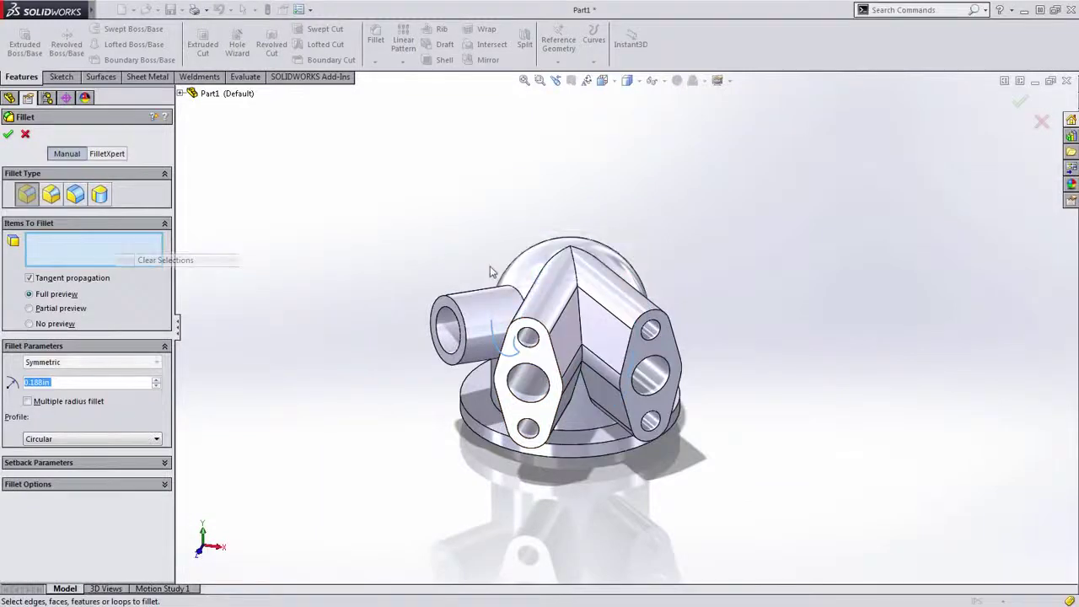
Step: Apply the 0.188 in fillet to the dome face and the edges where the two contoured bosses meet each other and the body
left_click(543, 272)
middle_click_drag(531, 313, 577, 339)
scroll(577, 339, "down", 2)
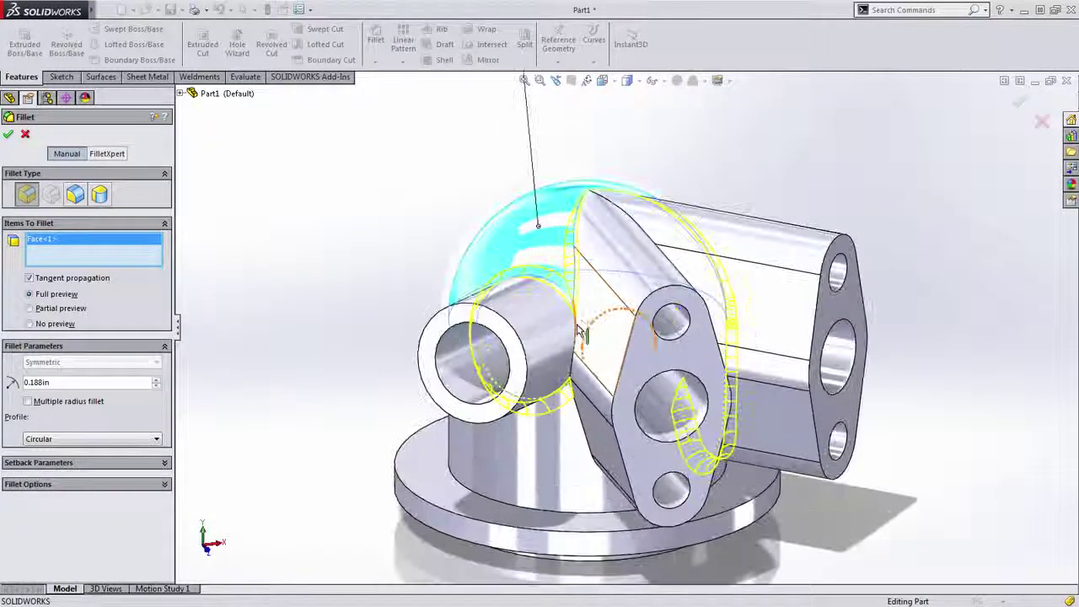
left_click(576, 338)
middle_click_drag(574, 339, 516, 343)
left_click(605, 321)
middle_click_drag(605, 320, 595, 275)
left_click(578, 463)
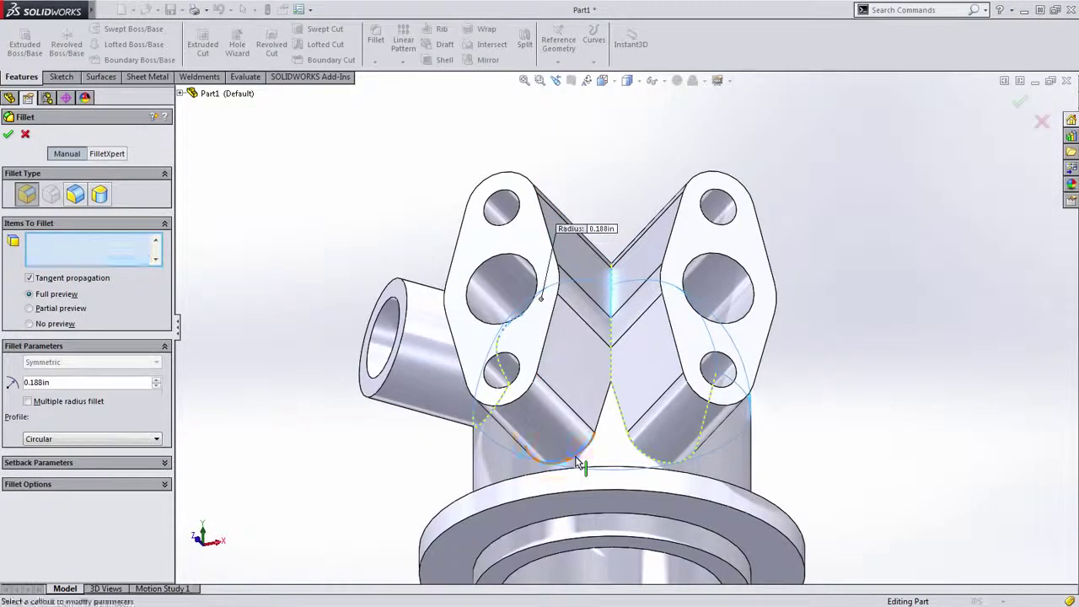
middle_click_drag(578, 463, 523, 455)
scroll(603, 387, "up", 3)
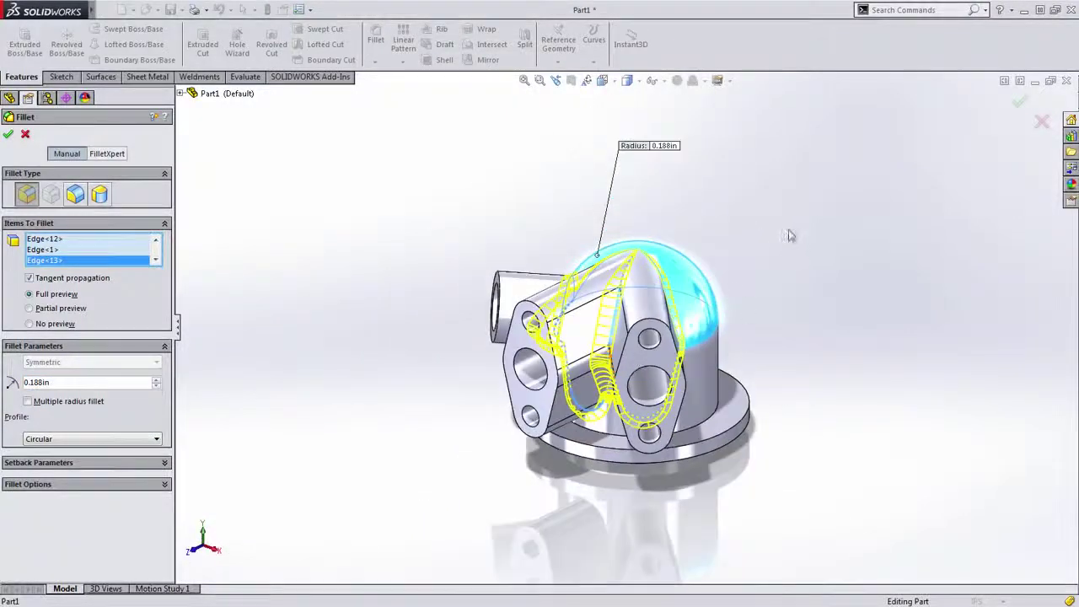
right_click(895, 226)
mouse_move(773, 273)
middle_mouse_down()
mouse_move(807, 287)
mouse_move(886, 265)
mouse_move(898, 217)
mouse_move(784, 280)
middle_mouse_up()
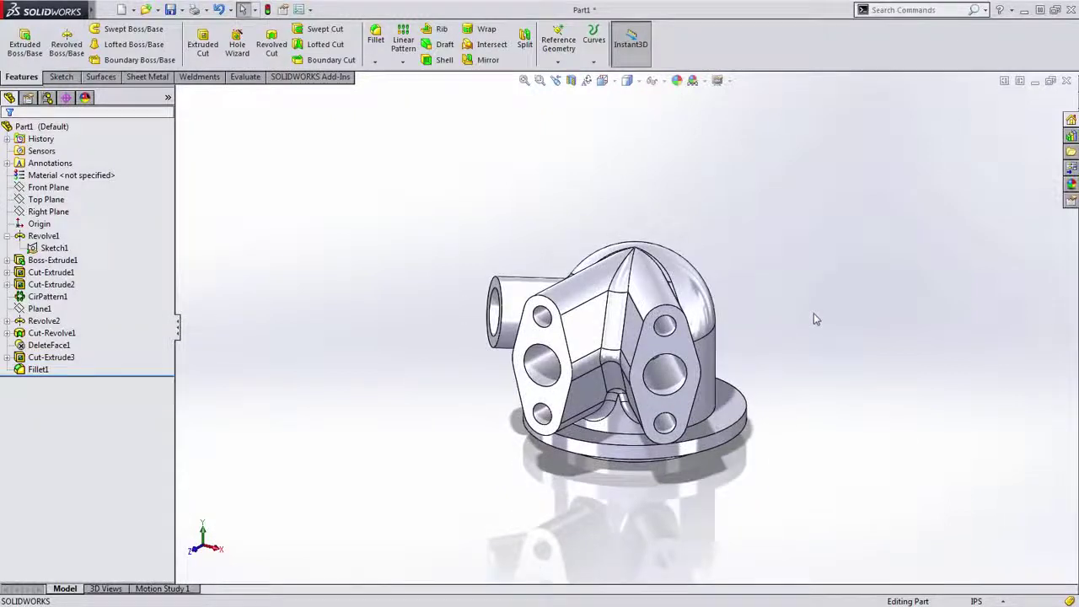
Step: Set the domed base revolve's 2.70 in diameter to 3.40 in and rebuild the part
scroll(820, 299, "down", 2)
middle_click_drag(867, 334, 806, 345, "ctrl")
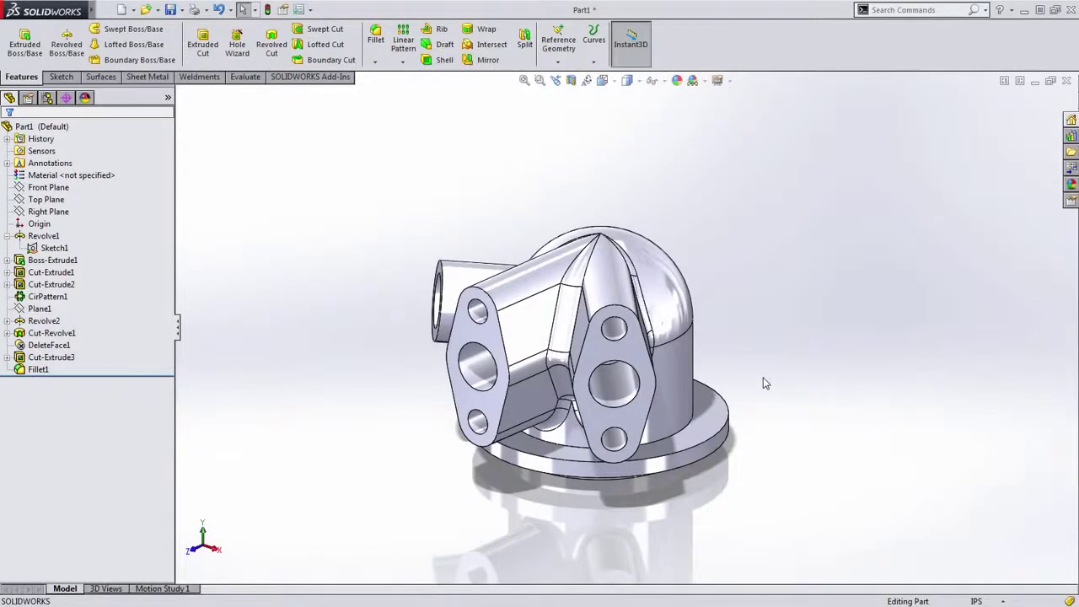
left_click(654, 460)
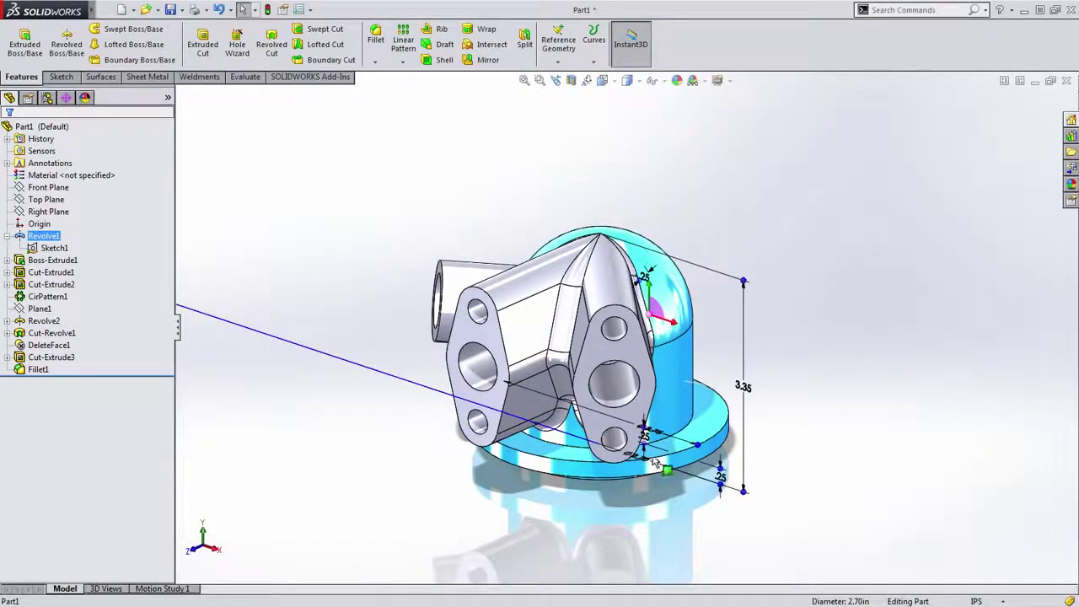
middle_click_drag(636, 465, 638, 508)
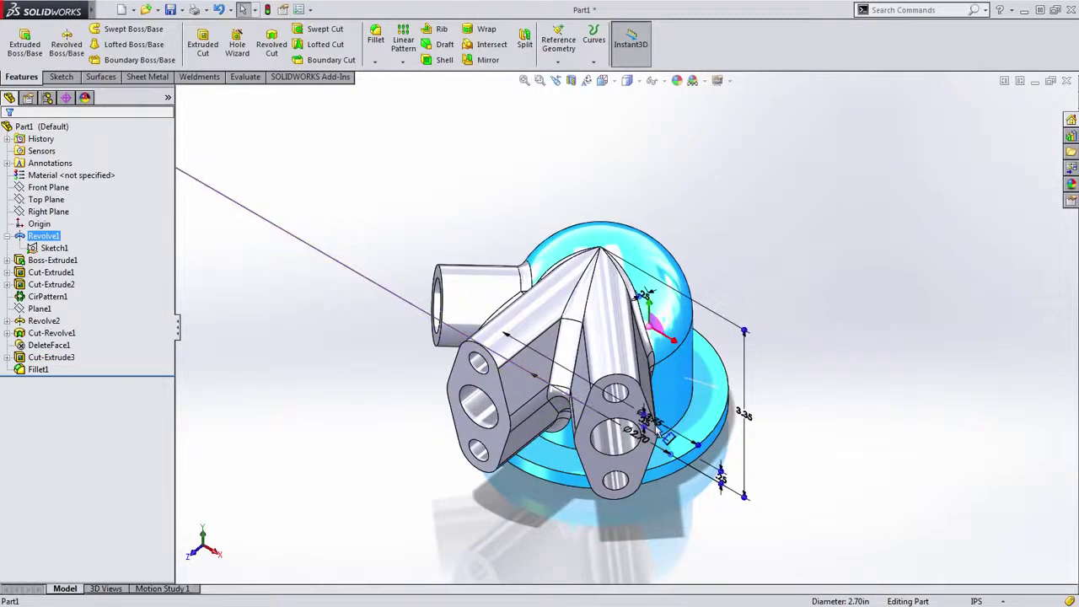
left_click_drag(593, 535, 539, 530)
double_click(539, 529)
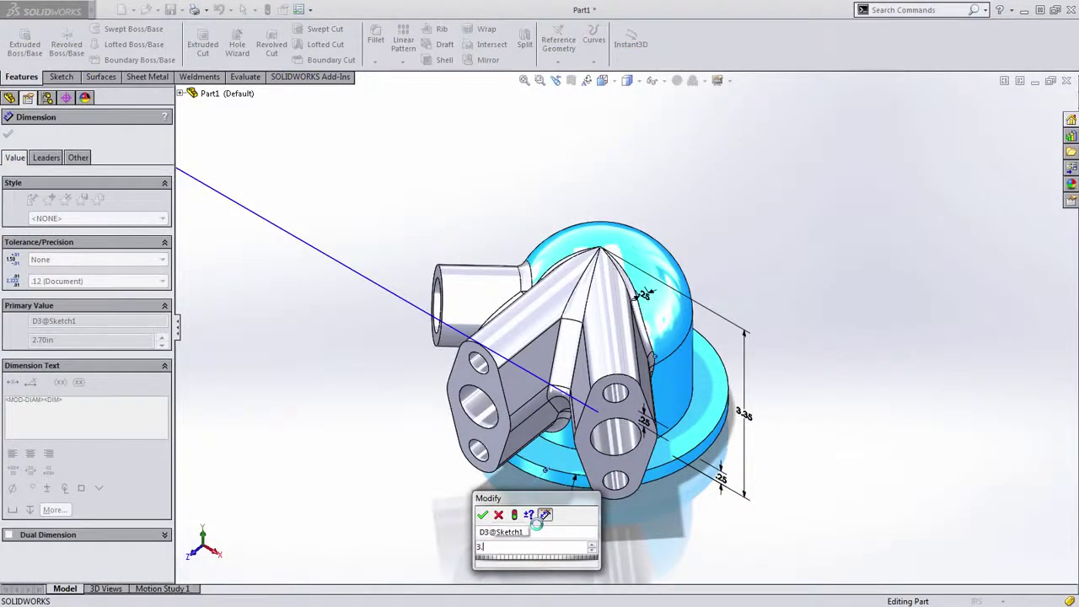
left_click(482, 514)
left_click(458, 501)
middle_click_drag(456, 496, 463, 460)
key("ctrl+b")
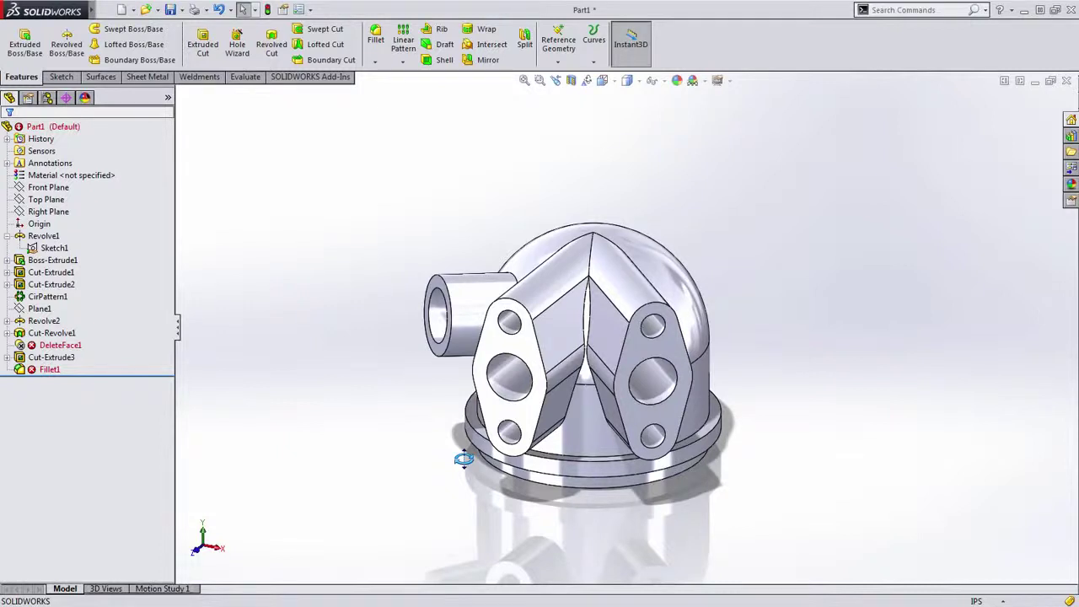
Step: Set the overall height of the domed base revolve to 4.50 in
left_click(662, 287)
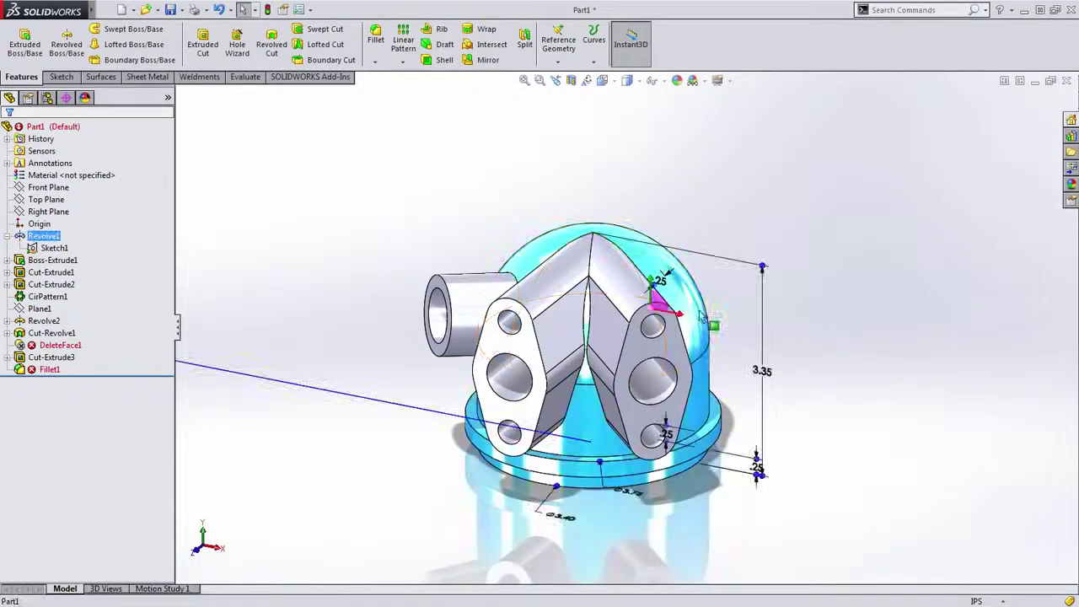
left_click(774, 378)
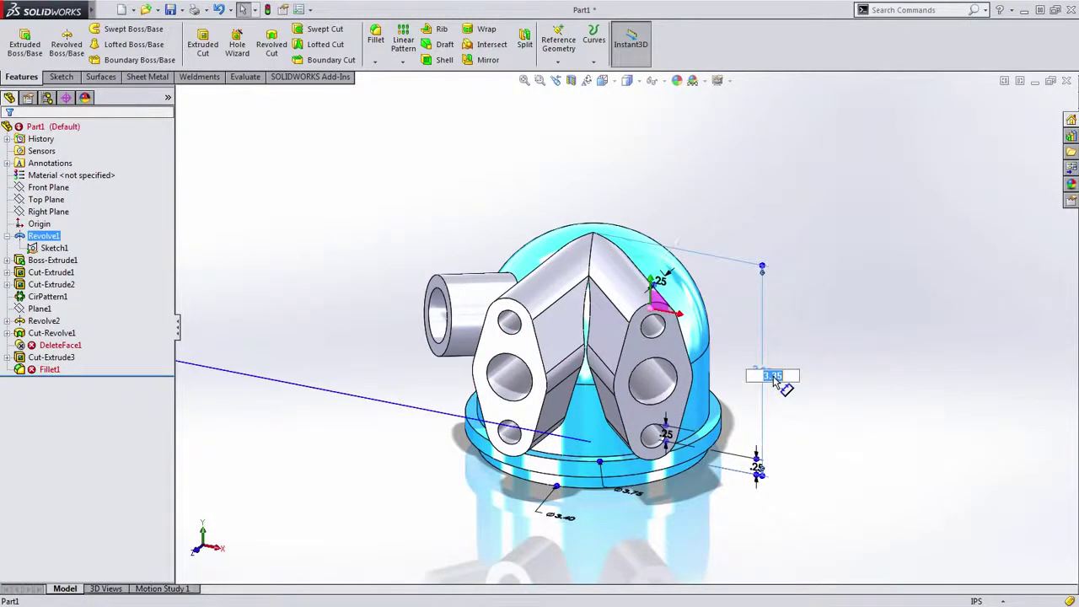
key("Return")
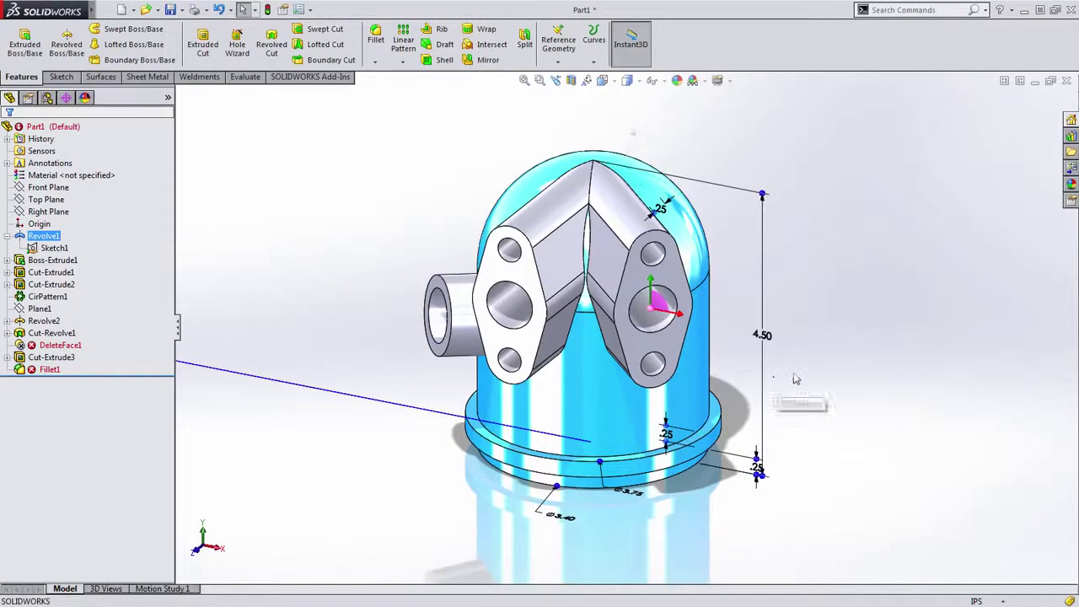
Step: Set the height dimension of the inclined cylindrical boss above the base to 3.5 in
middle_click_drag(642, 373, 659, 368)
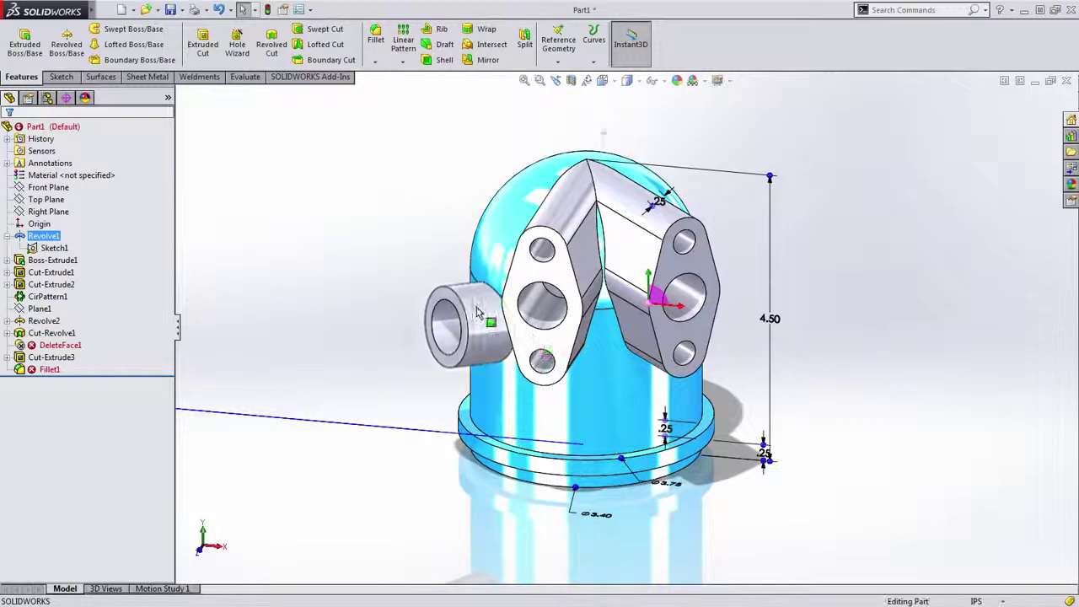
left_click(477, 308)
left_click(377, 422)
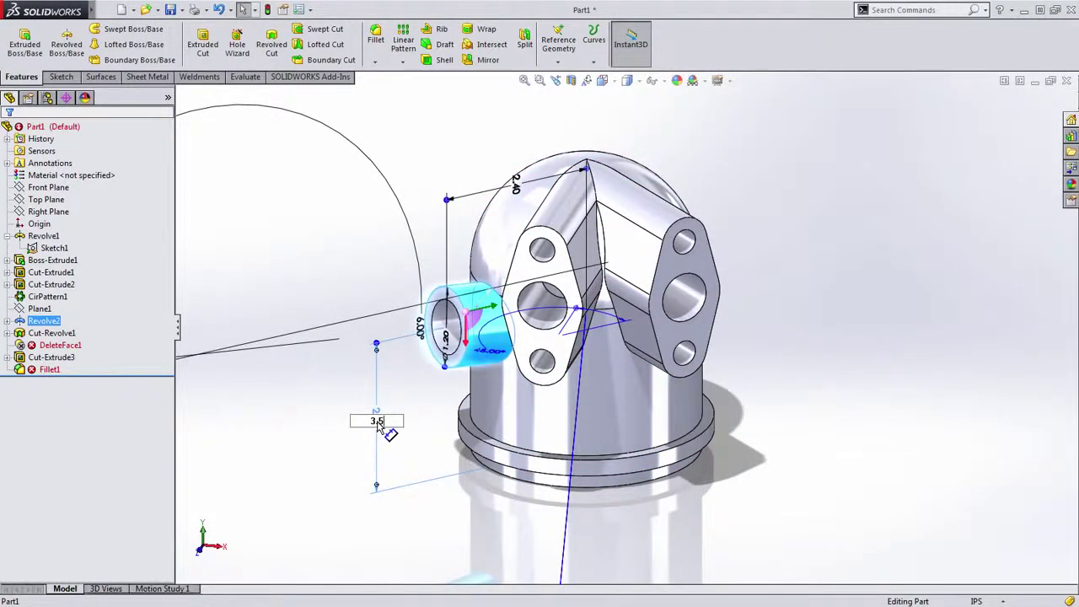
key("Return")
left_click(318, 376)
middle_click_drag(456, 394, 633, 260)
scroll(590, 270, "down", 3)
left_click(59, 345)
left_click(64, 310)
mouse_move(429, 344)
middle_mouse_down()
mouse_move(485, 319)
mouse_move(436, 328)
mouse_move(461, 311)
mouse_move(453, 339)
mouse_move(438, 346)
middle_mouse_up()
left_click(24, 135)
Step: Delete the Delete Face feature from the part's feature history
left_click(50, 345)
left_click(48, 347)
key("Delete")
key("Return")
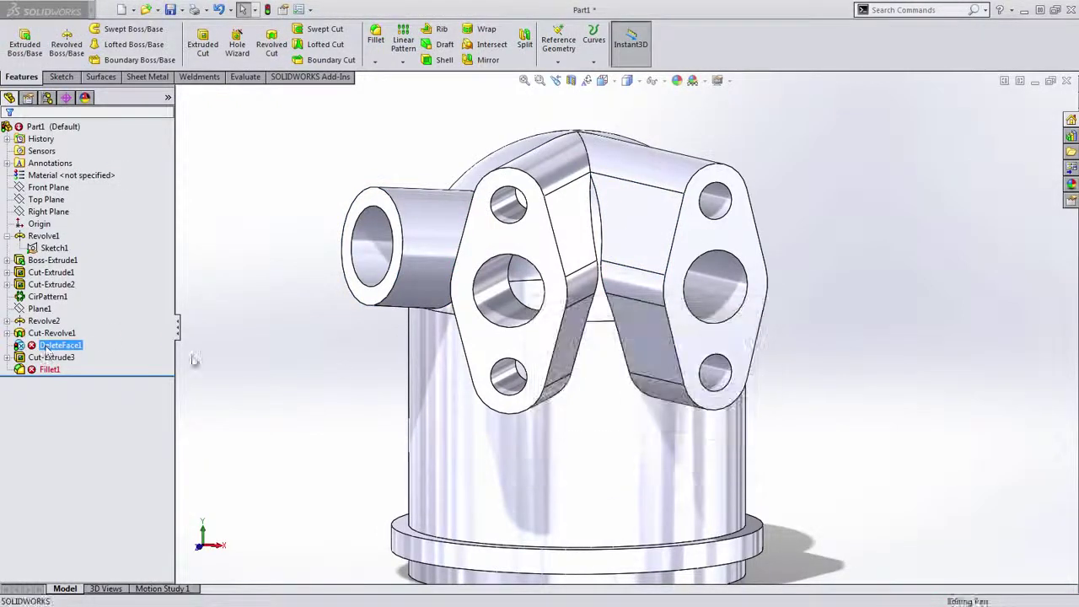
Step: Open the existing fillet for editing and remove the missing edge from its items
middle_click_drag(342, 368, 469, 379)
left_click(51, 357)
left_click(51, 315)
mouse_move(297, 333)
middle_mouse_down()
mouse_move(352, 340)
mouse_move(363, 311)
mouse_move(345, 335)
mouse_move(294, 328)
middle_mouse_up()
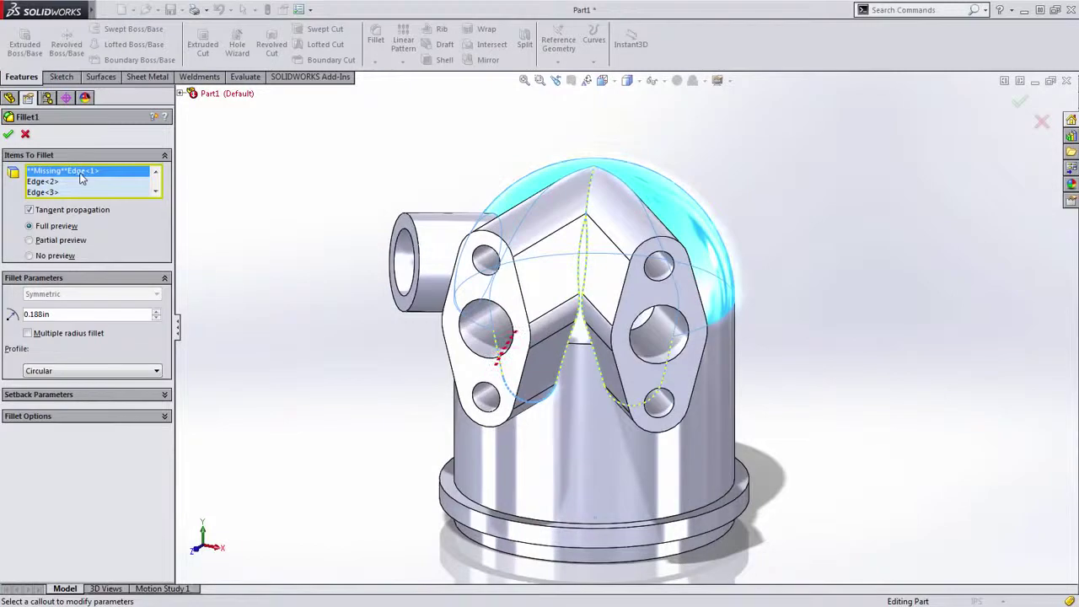
key("Delete")
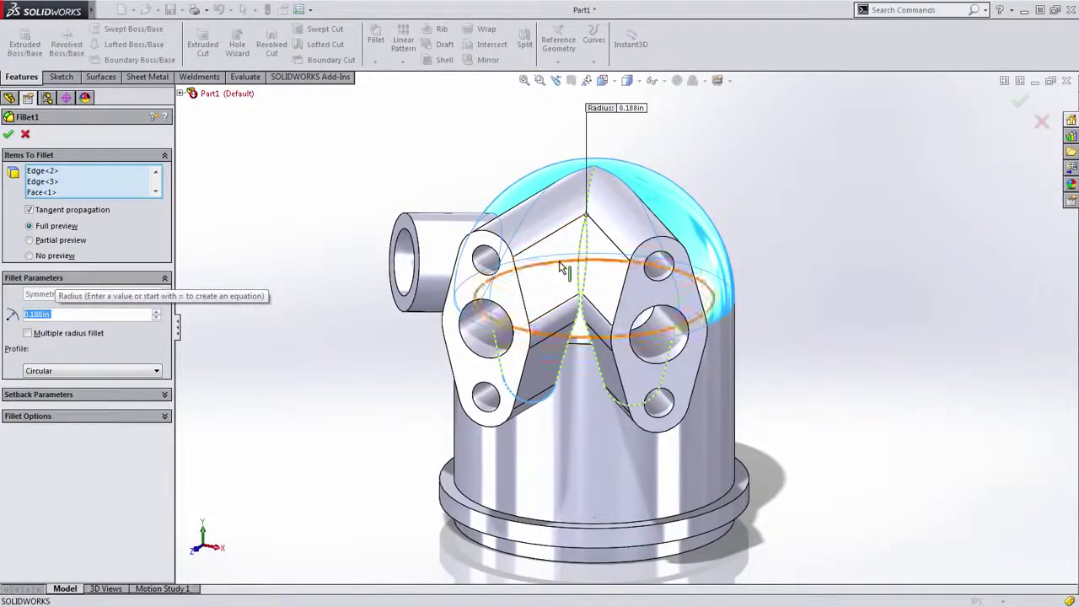
Step: Try to add the edges around both contoured bosses and the cylindrical boss's junction with the dome to the fillet
scroll(558, 349, "down", 2)
left_click(581, 337)
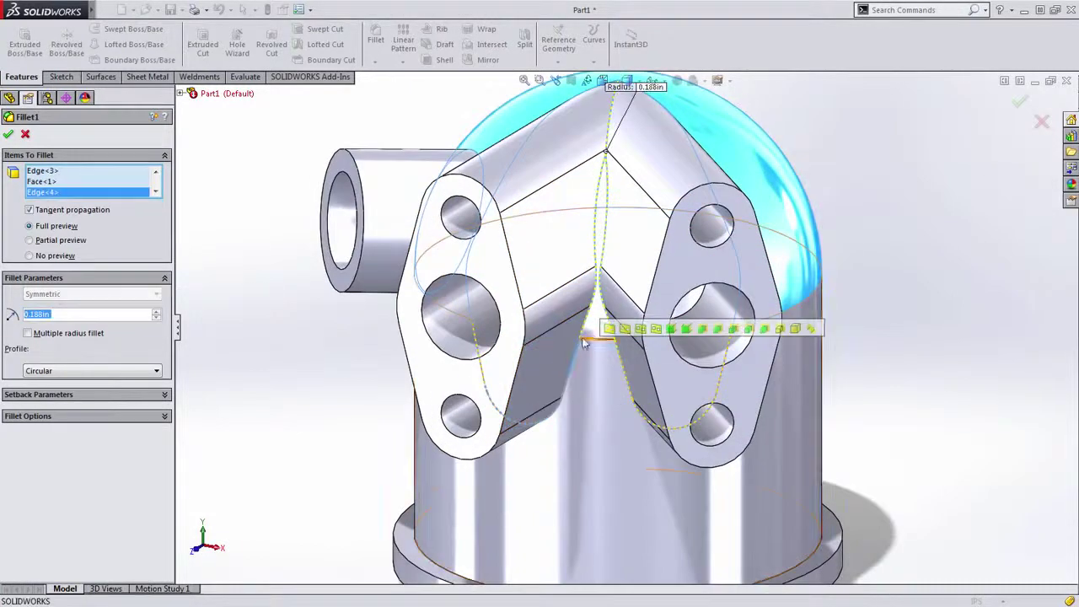
left_click(595, 284)
left_click(597, 263)
left_click(606, 227)
left_click(602, 275)
left_click(611, 325)
left_click(615, 332)
middle_click_drag(621, 395, 544, 372)
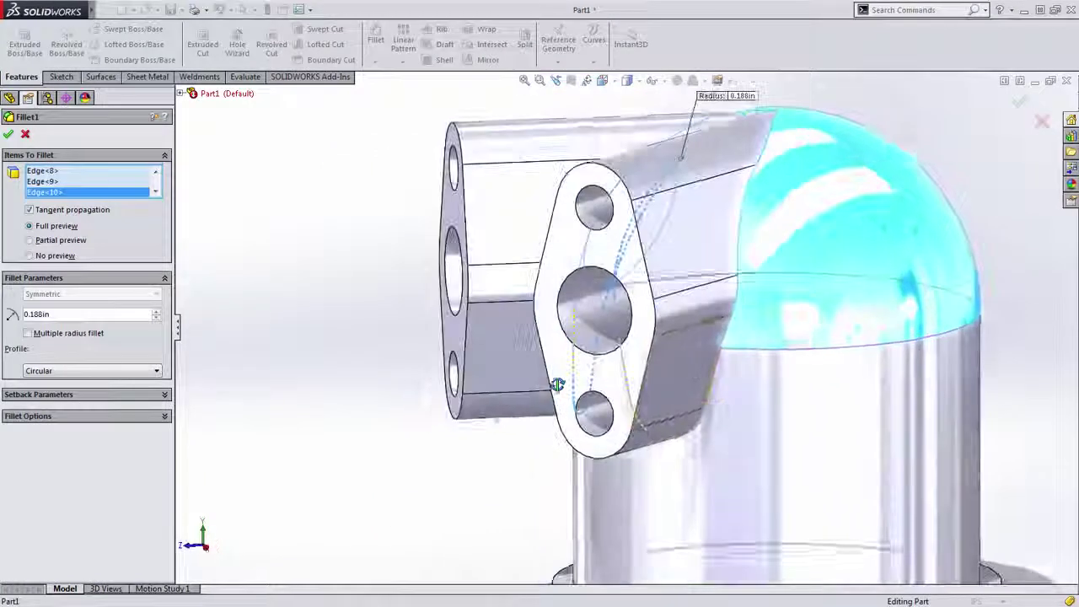
left_click(715, 376)
scroll(699, 268, "up", 2)
left_click(705, 252)
middle_click_drag(712, 258, 618, 286)
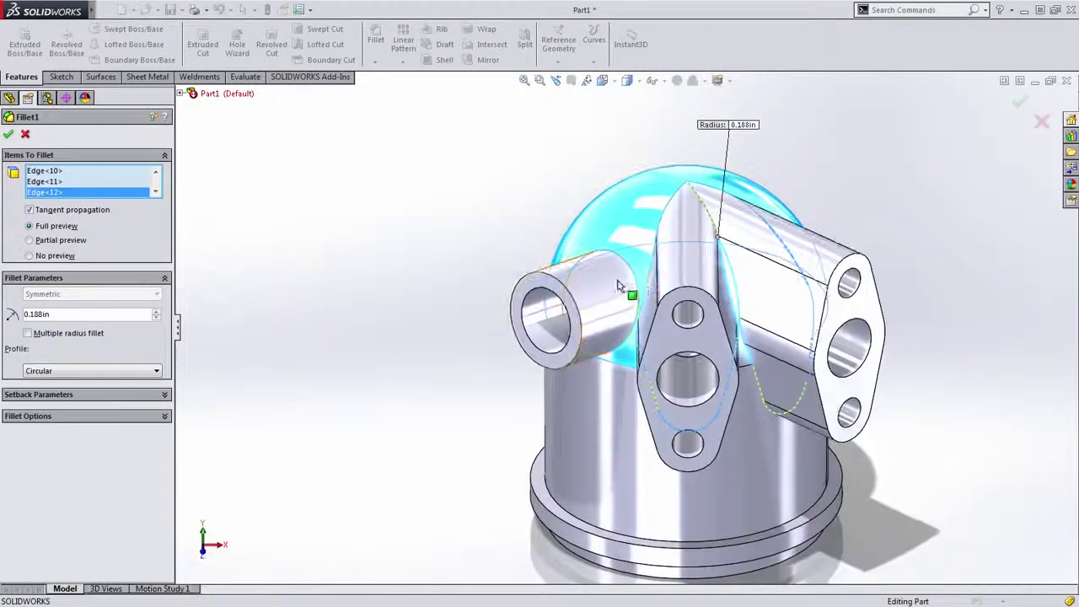
left_click(634, 281)
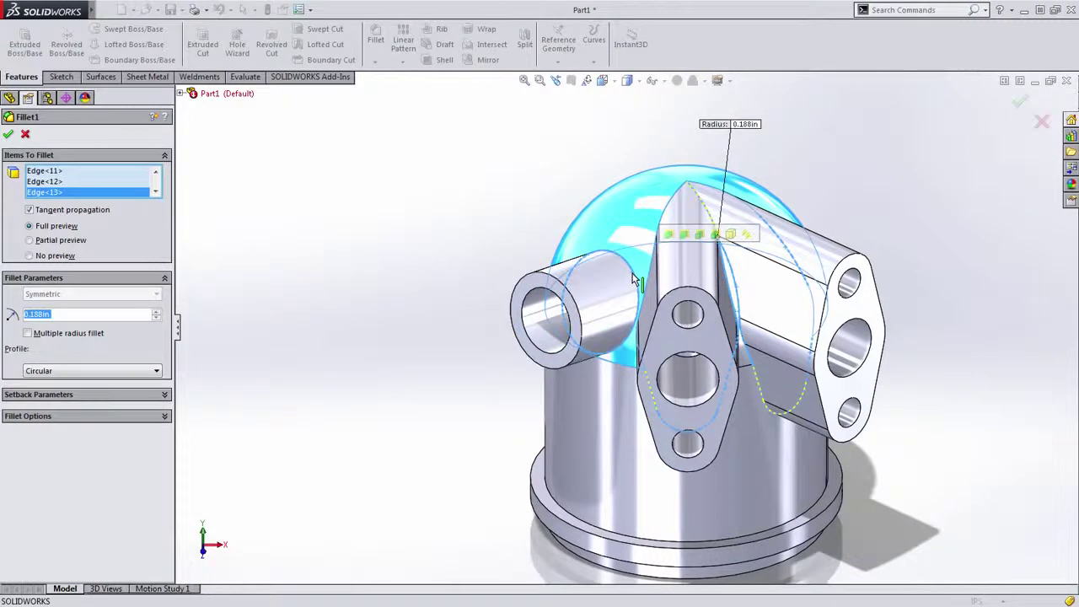
middle_click_drag(634, 280, 655, 290)
Step: Clear the fillet's selections and apply it to the edges between the contoured bosses and where the adjoining bosses meet the dome
right_click(134, 178)
left_click(173, 176)
middle_click_drag(428, 261, 615, 387)
left_click(621, 279)
left_click(666, 279)
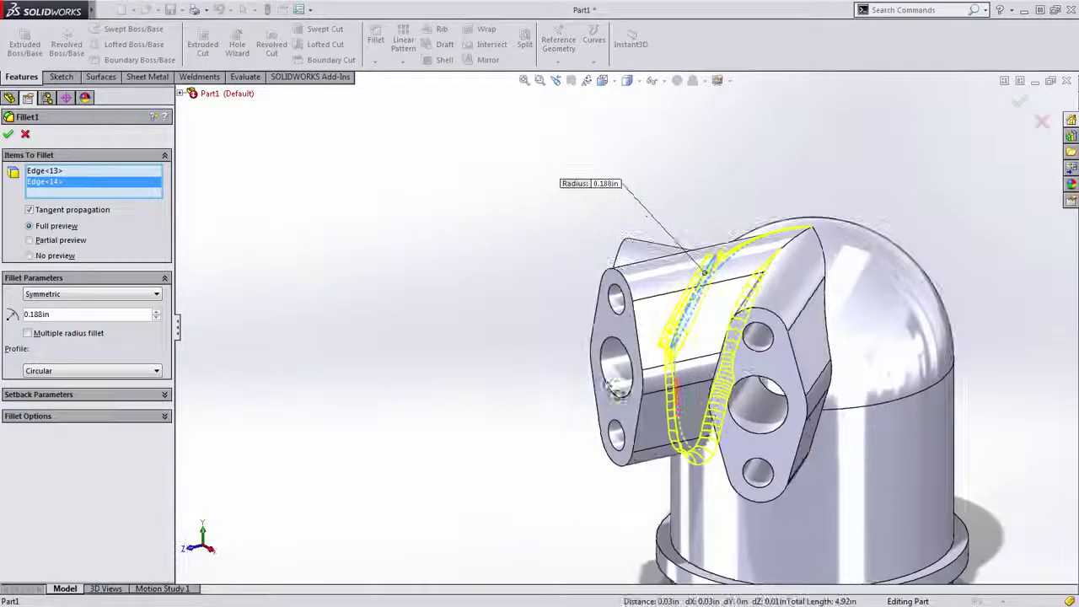
left_click(817, 426)
left_click(817, 424)
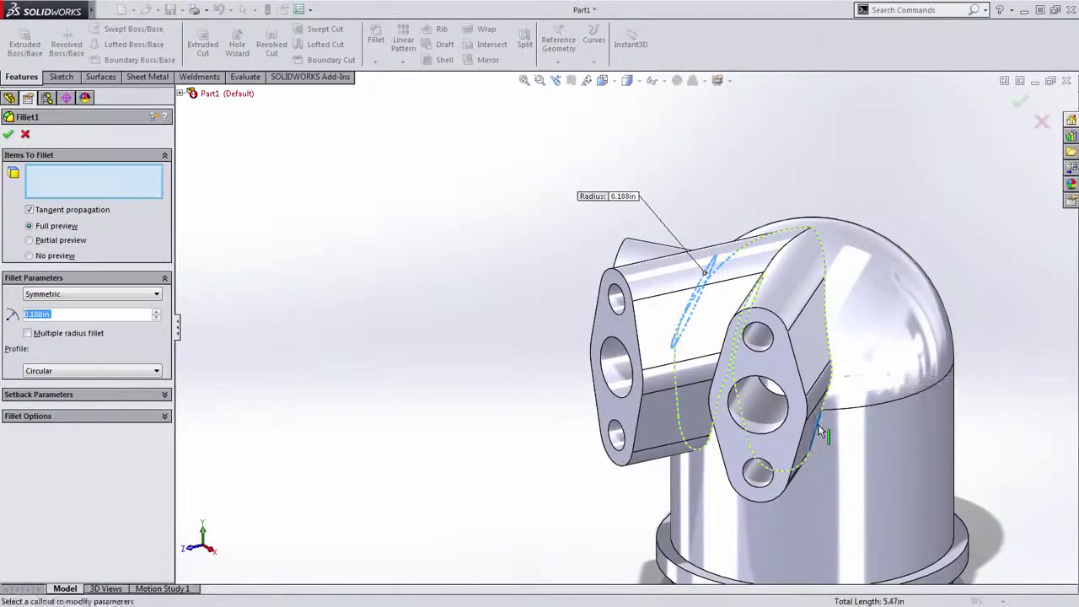
middle_click_drag(818, 423, 810, 263)
left_click(769, 249)
left_click(811, 263)
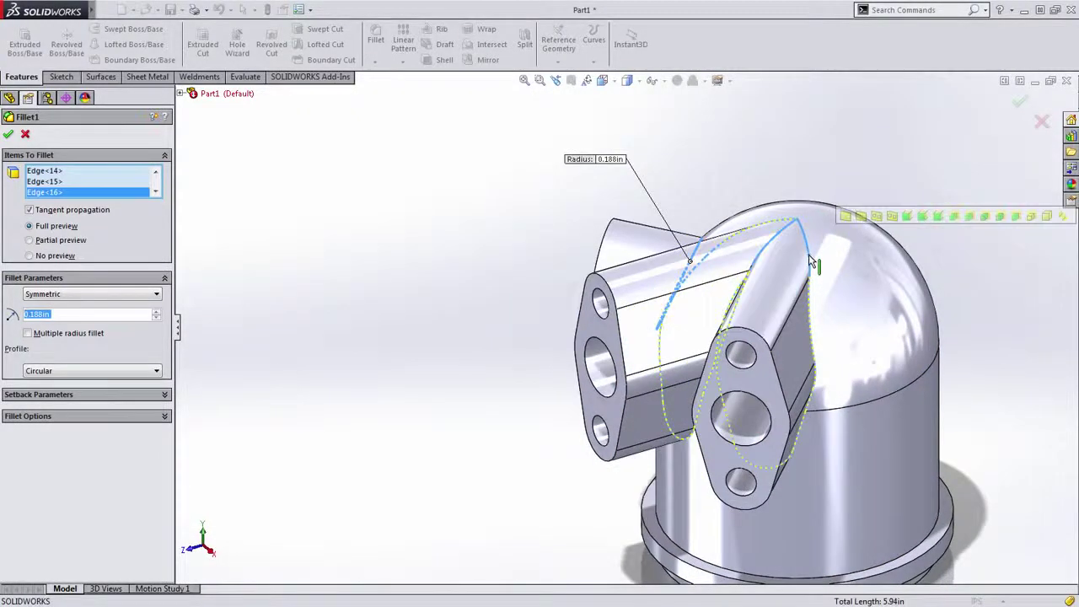
key("Return")
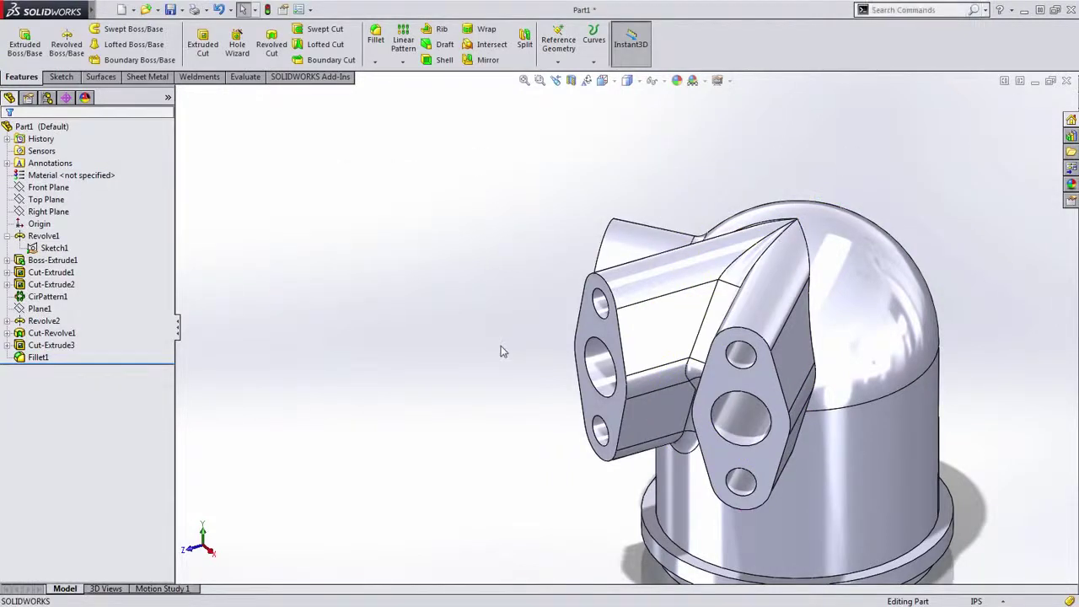
Step: Copy the fillet onto the outer edge where the second contoured boss meets the dome
middle_click_drag(501, 346, 490, 337)
left_click(38, 357)
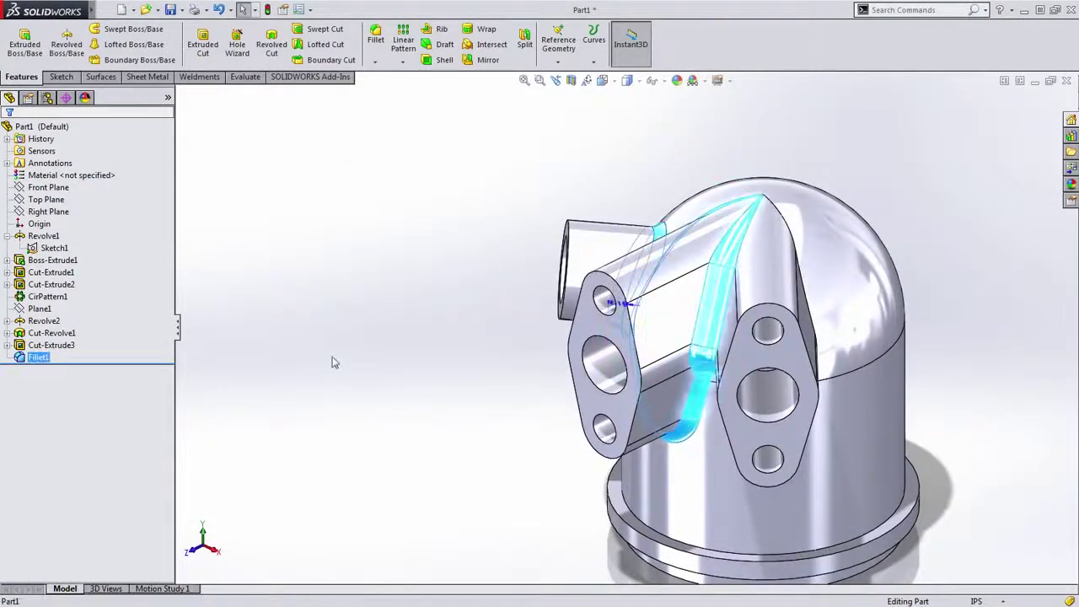
middle_click_drag(332, 362, 713, 328)
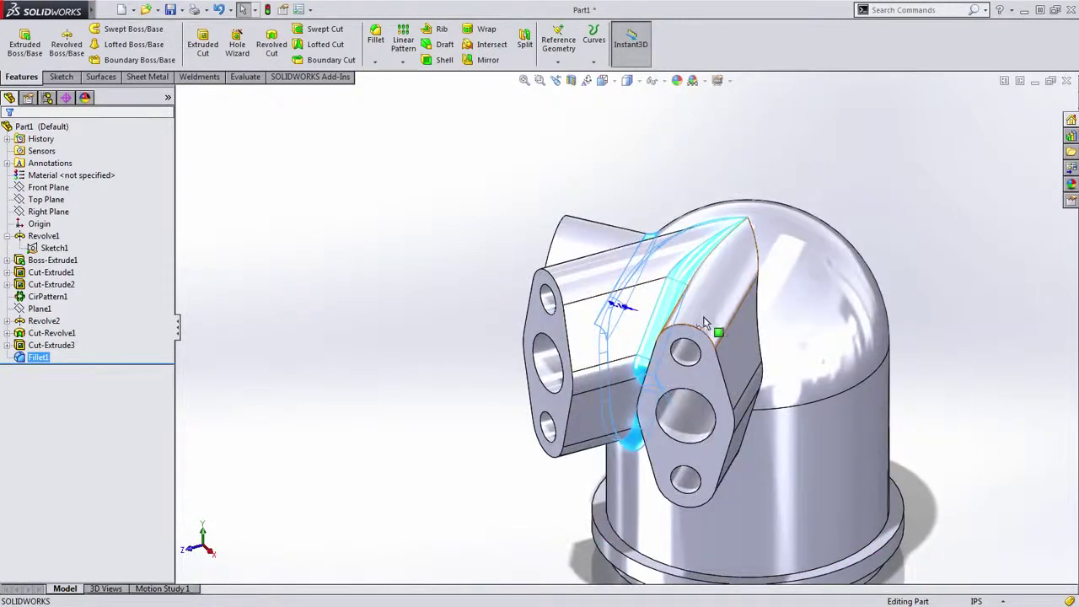
left_click(757, 320)
key("ctrl+v")
middle_click(699, 412)
middle_click_drag(699, 412, 725, 405)
scroll(725, 405, "up", 3)
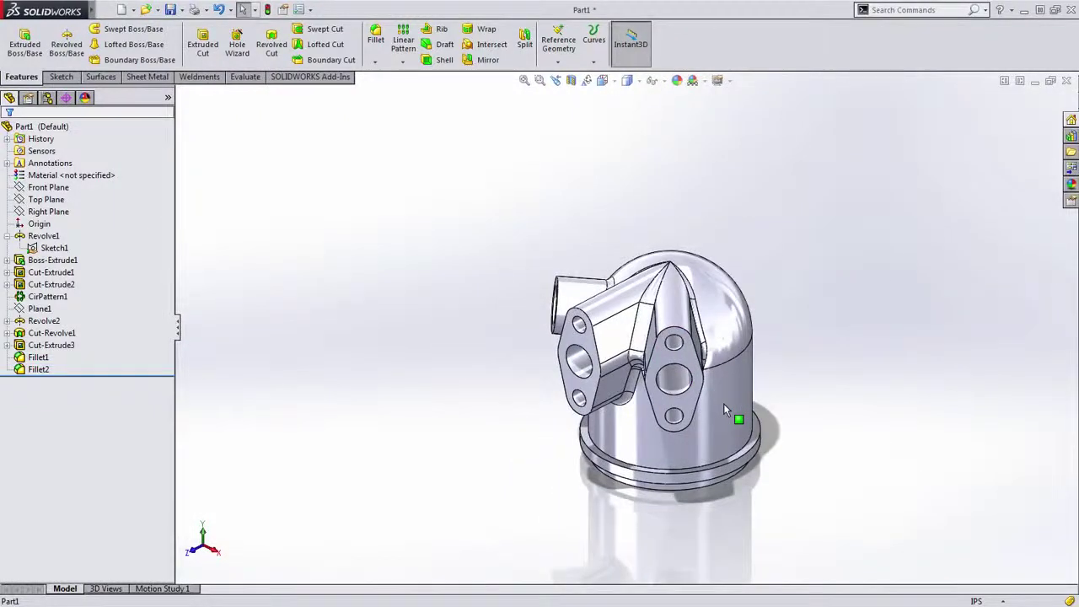